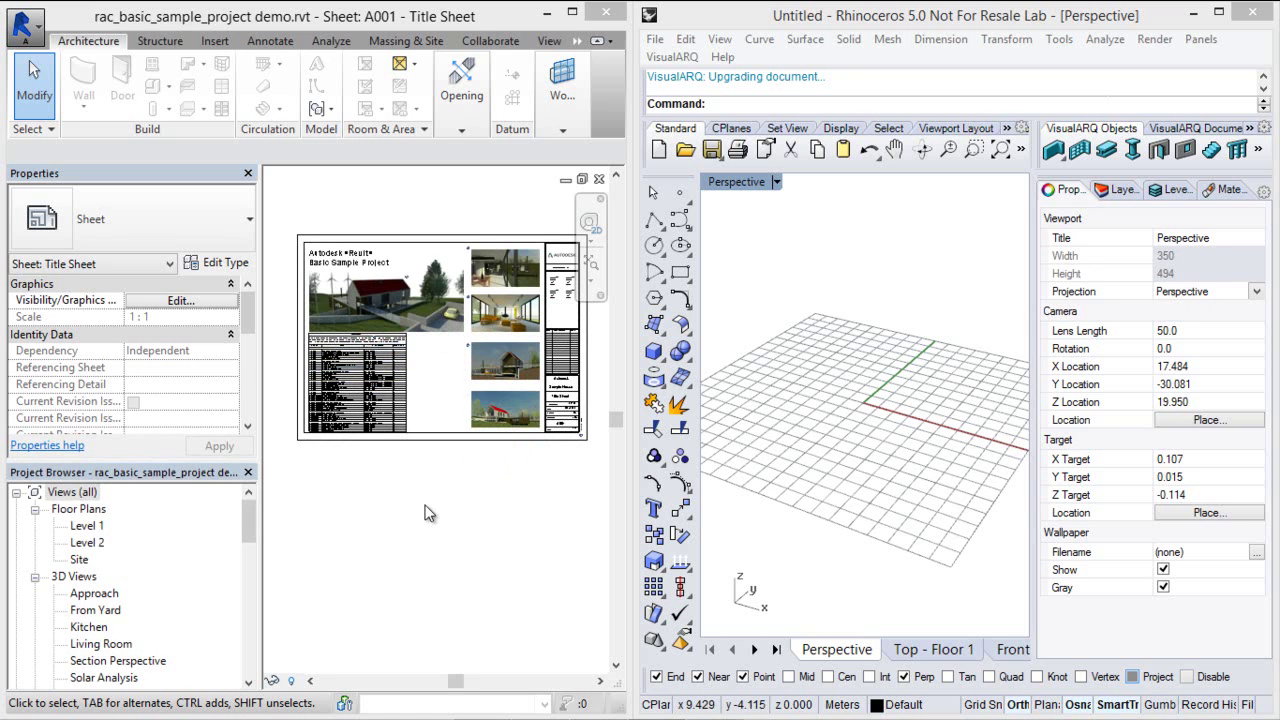
# Maximise the Revit window and show the sample house in the default 3D view.
pyautogui.click(426, 506)
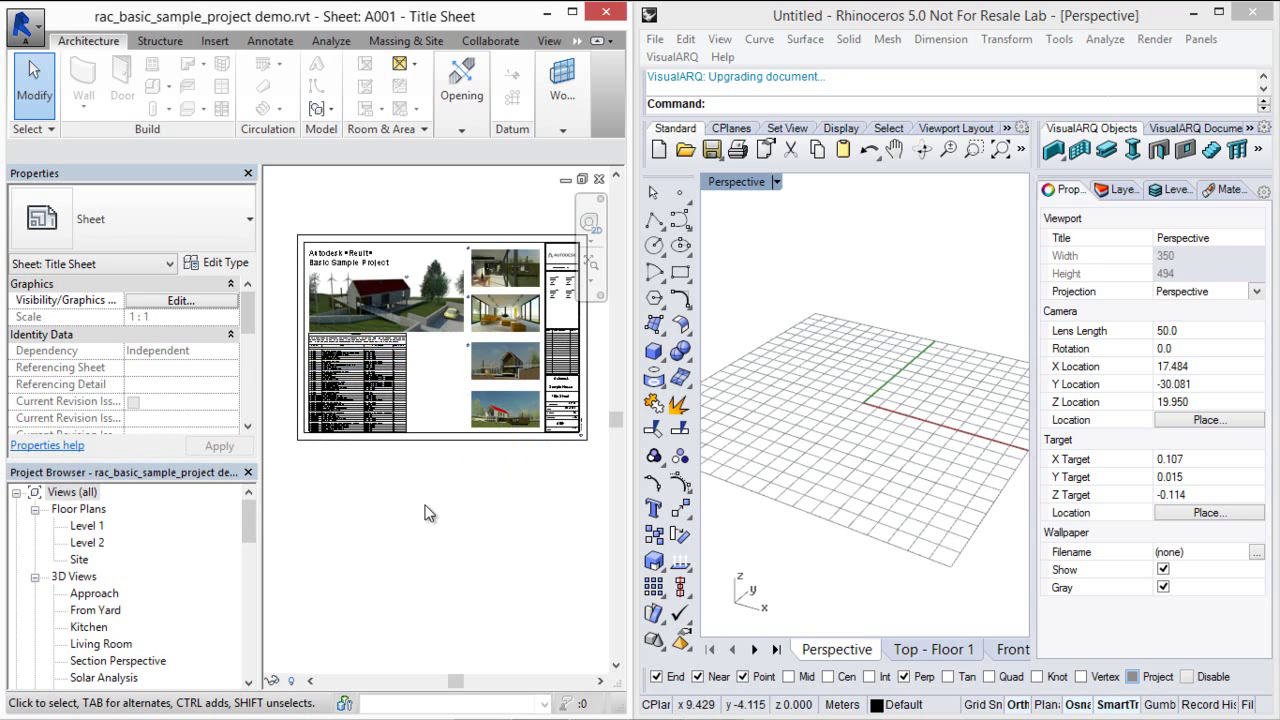
pyautogui.click(568, 13)
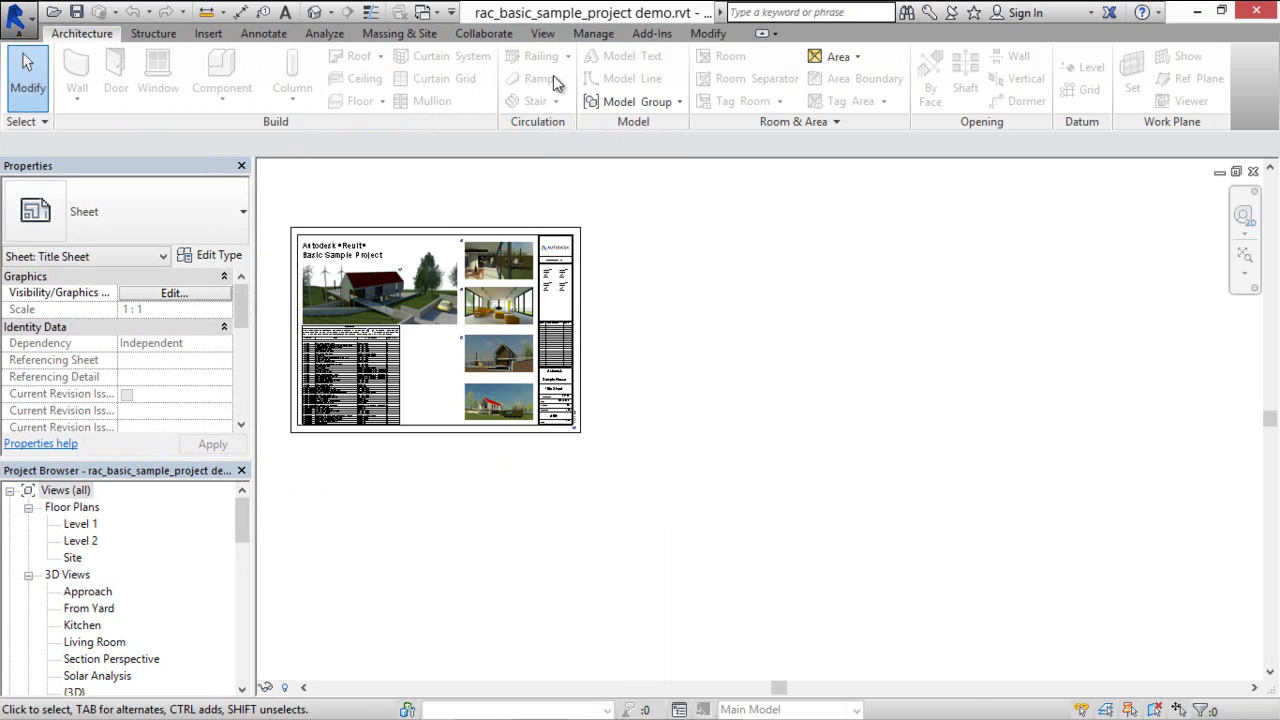
pyautogui.scroll(3, 377, 260)
pyautogui.moveTo(653, 388); pyautogui.dragTo(845, 433, button='middle')
pyautogui.scroll(1, 601, 369)
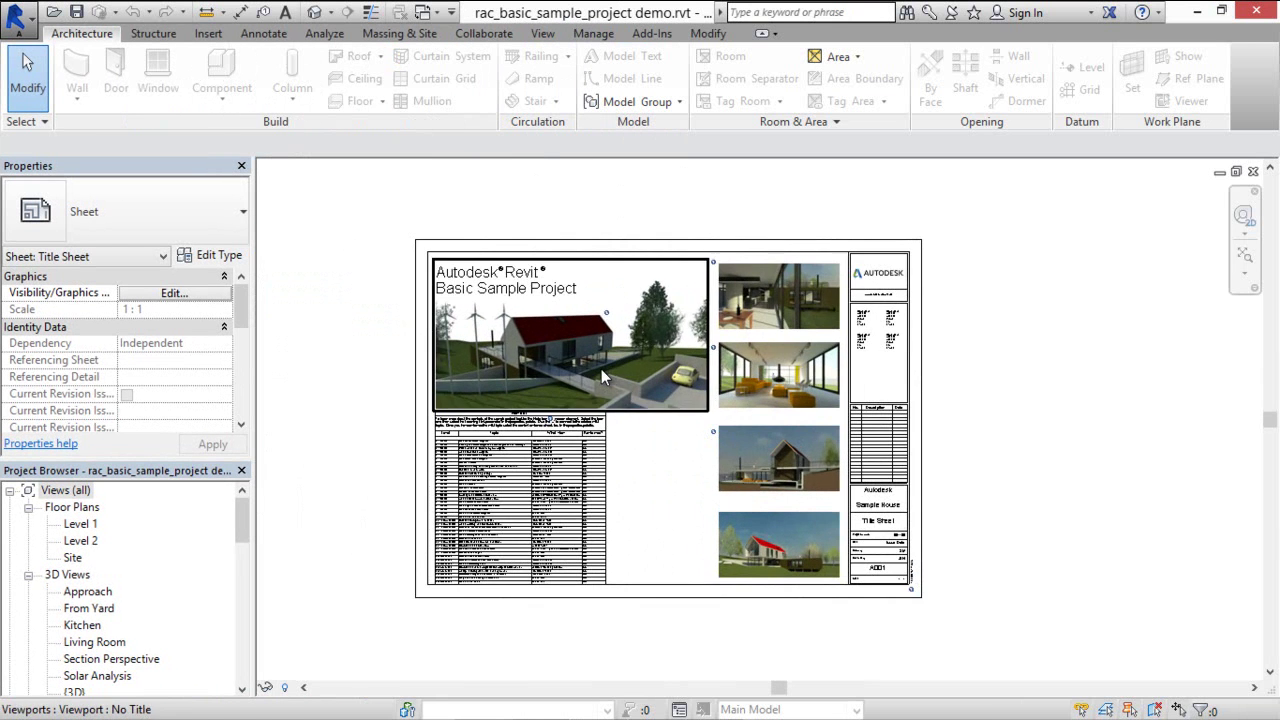
pyautogui.click(316, 13)
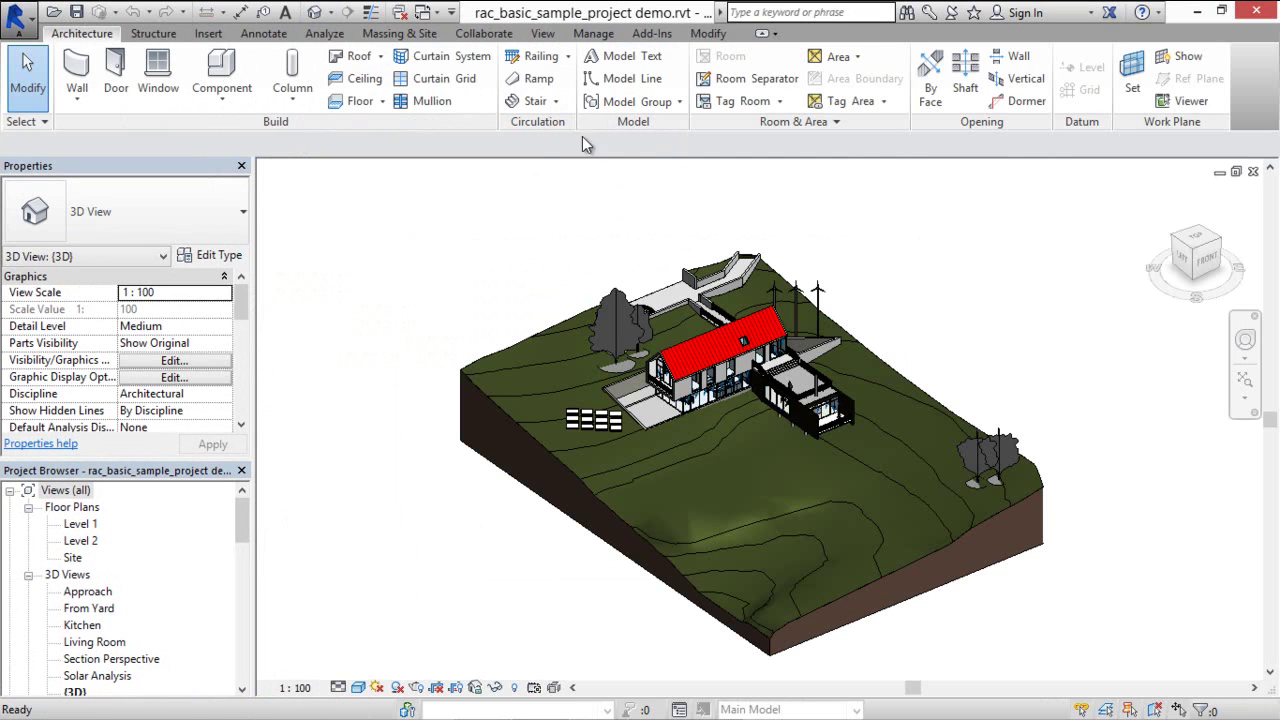
pyautogui.scroll(4, 741, 376)
pyautogui.scroll(3, 694, 483)
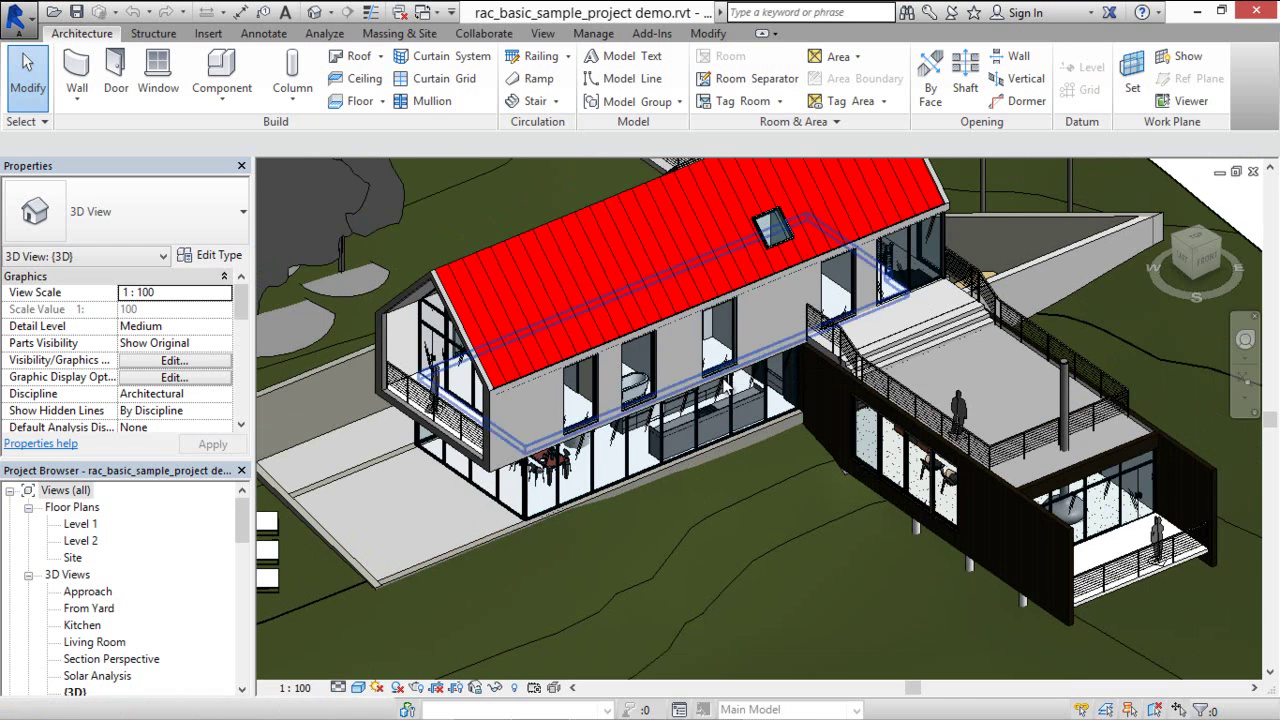
pyautogui.scroll(-4, 712, 395)
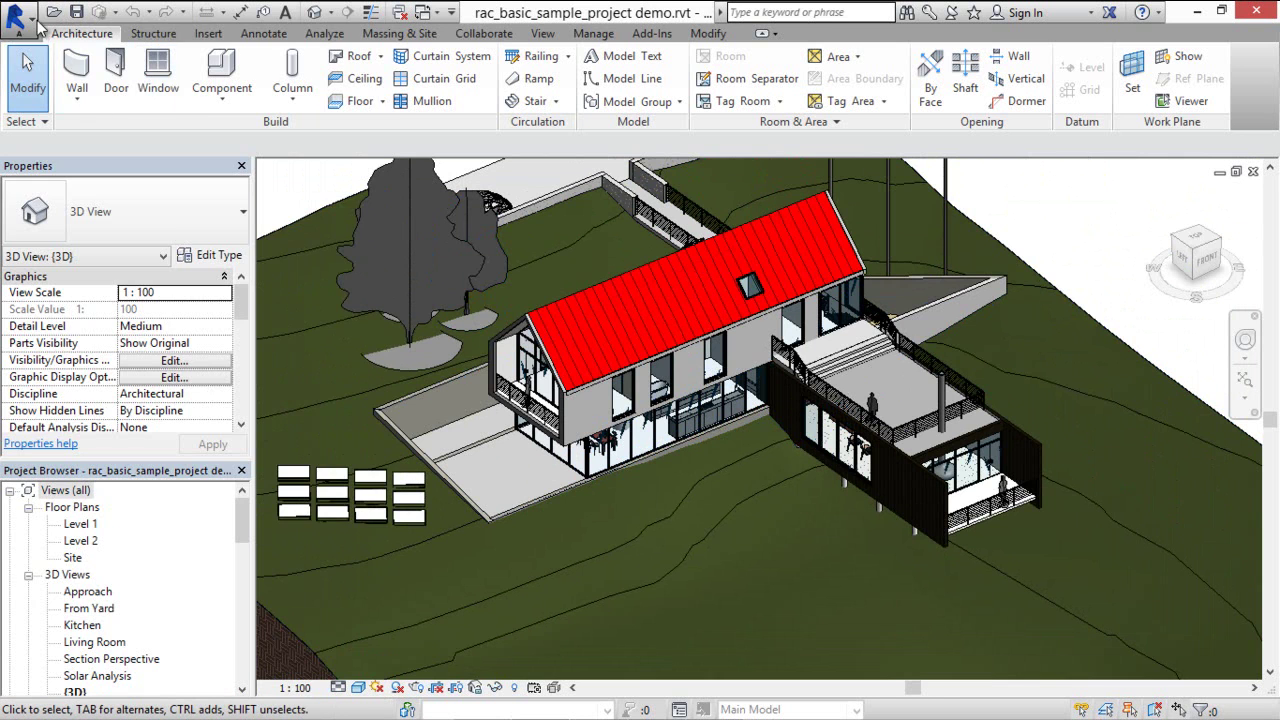
# Export the project as an IFC 2x3 file named rac_basic_sample_project demo in the IFC Import video folder.
pyautogui.click(20, 18)
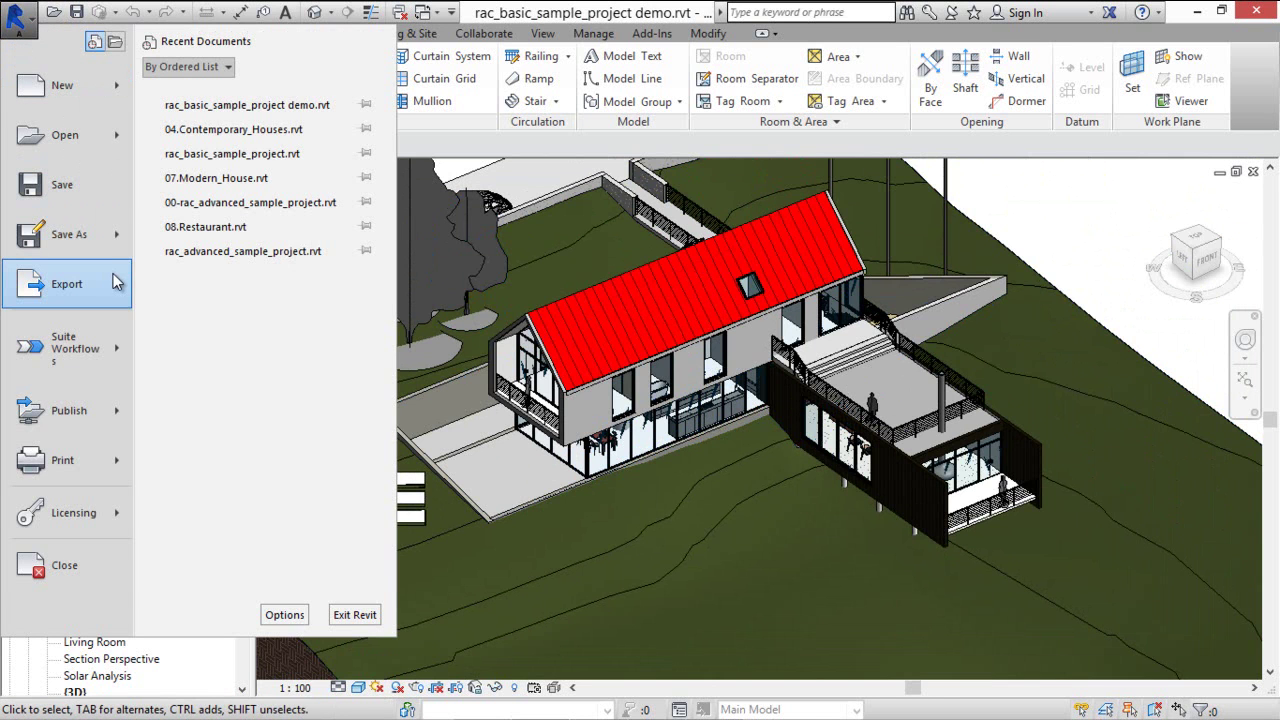
pyautogui.moveTo(82, 284)
pyautogui.click(222, 463)
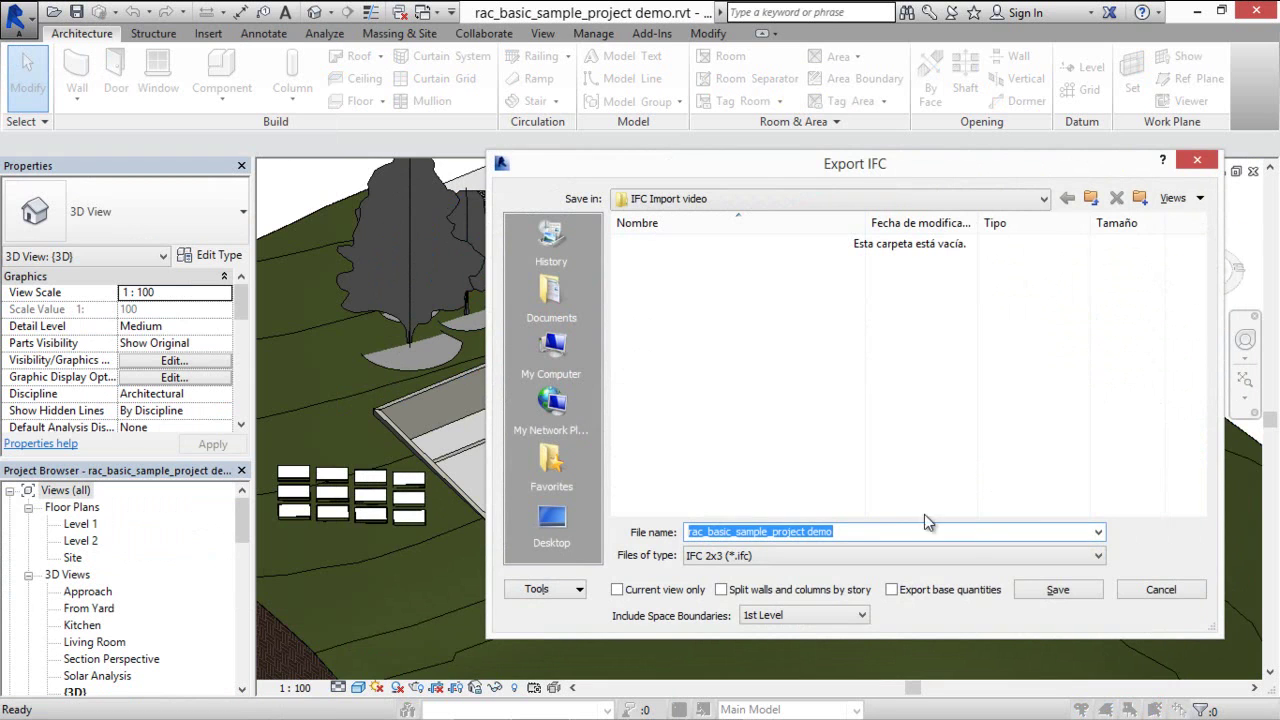
pyautogui.click(1041, 594)
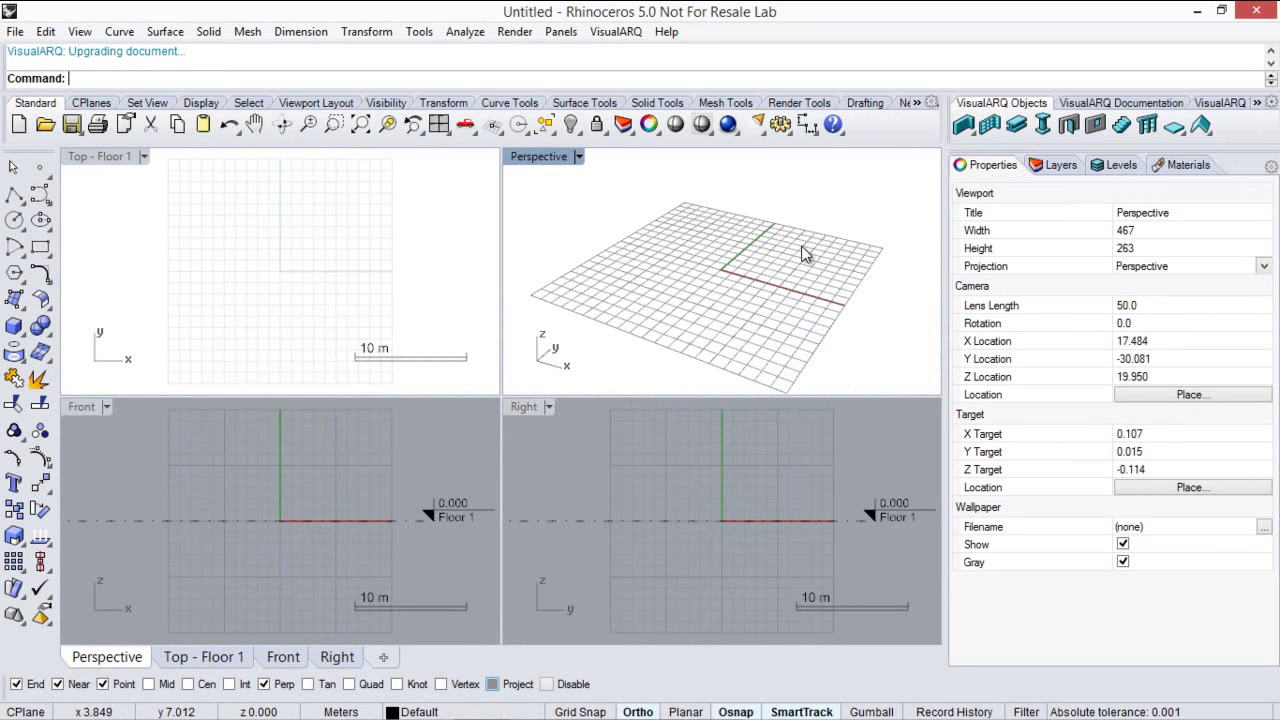
# In Rhino, open rac_basic_sample_project demo.ifc as an IFC 2x3 Building Model.
pyautogui.click(15, 32)
pyautogui.click(60, 76)
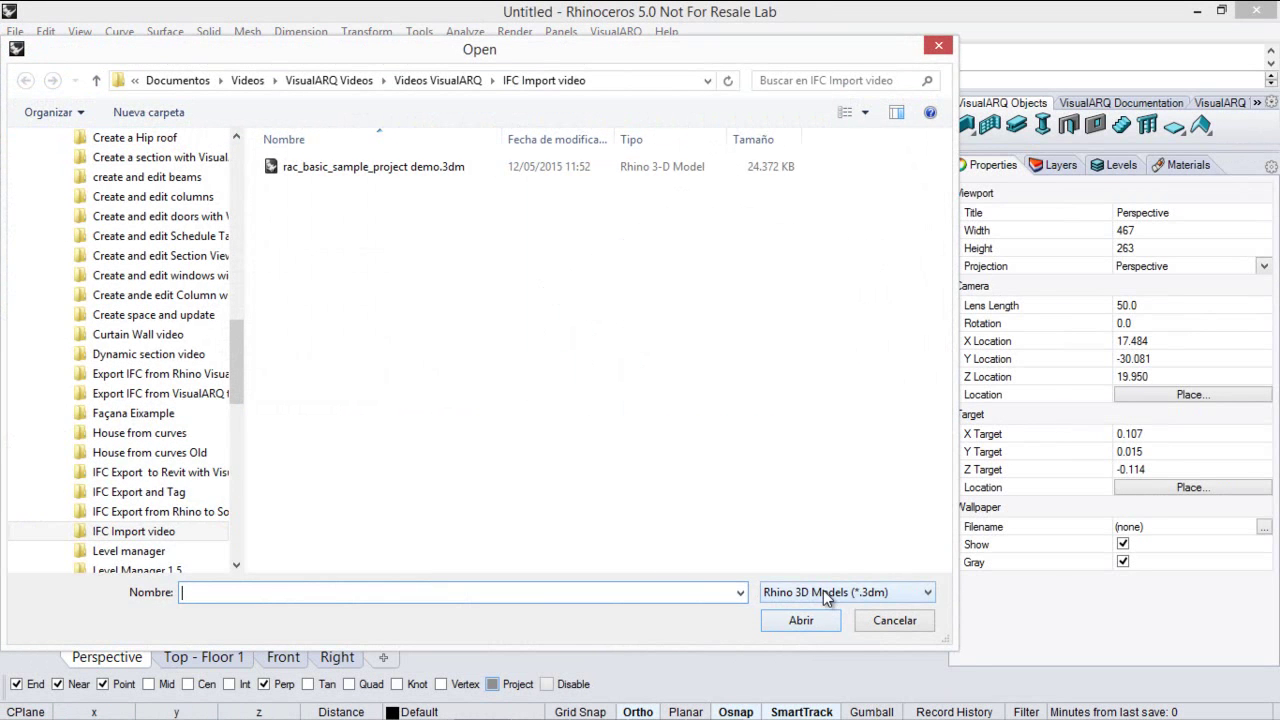
pyautogui.click(826, 593)
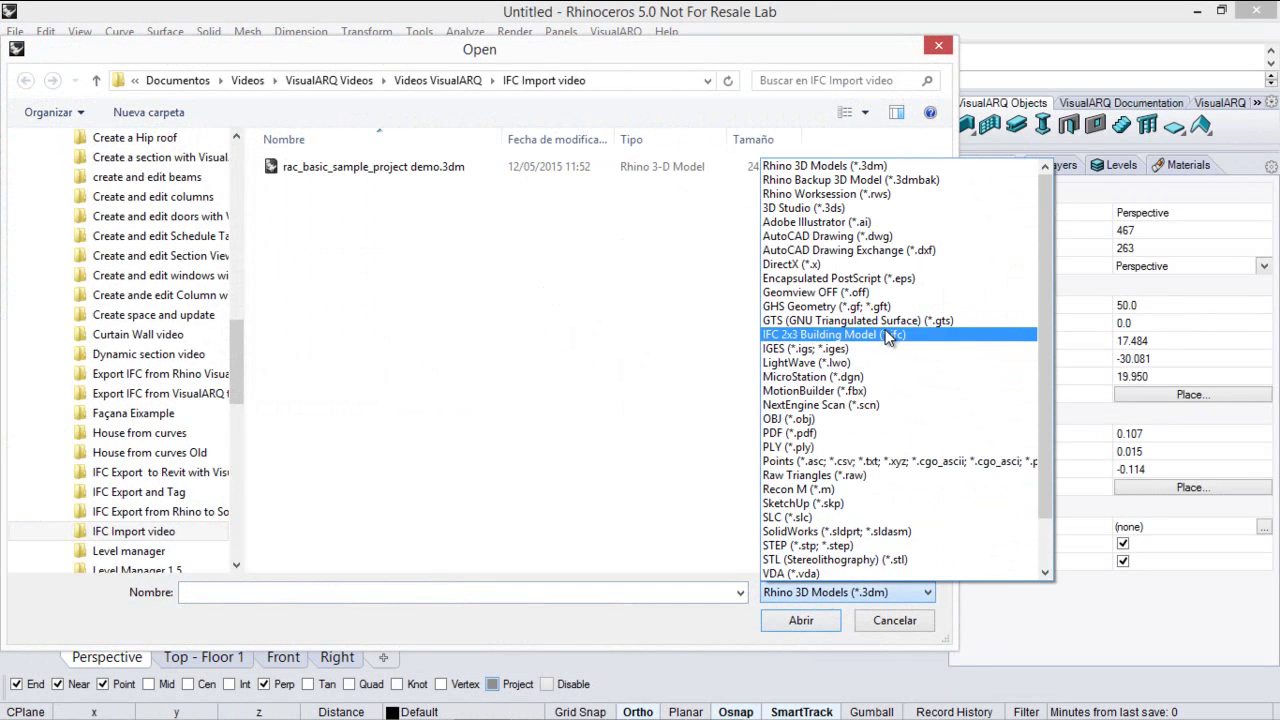
pyautogui.click(888, 335)
pyautogui.click(432, 170)
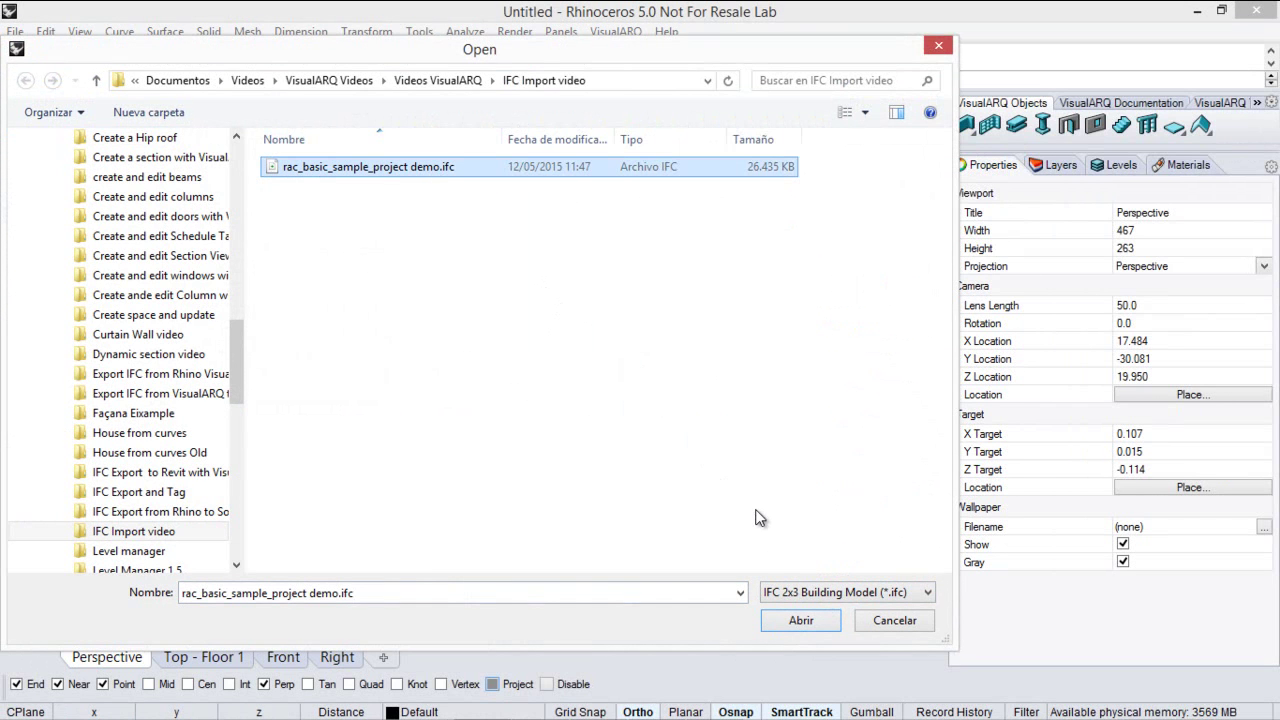
pyautogui.click(806, 620)
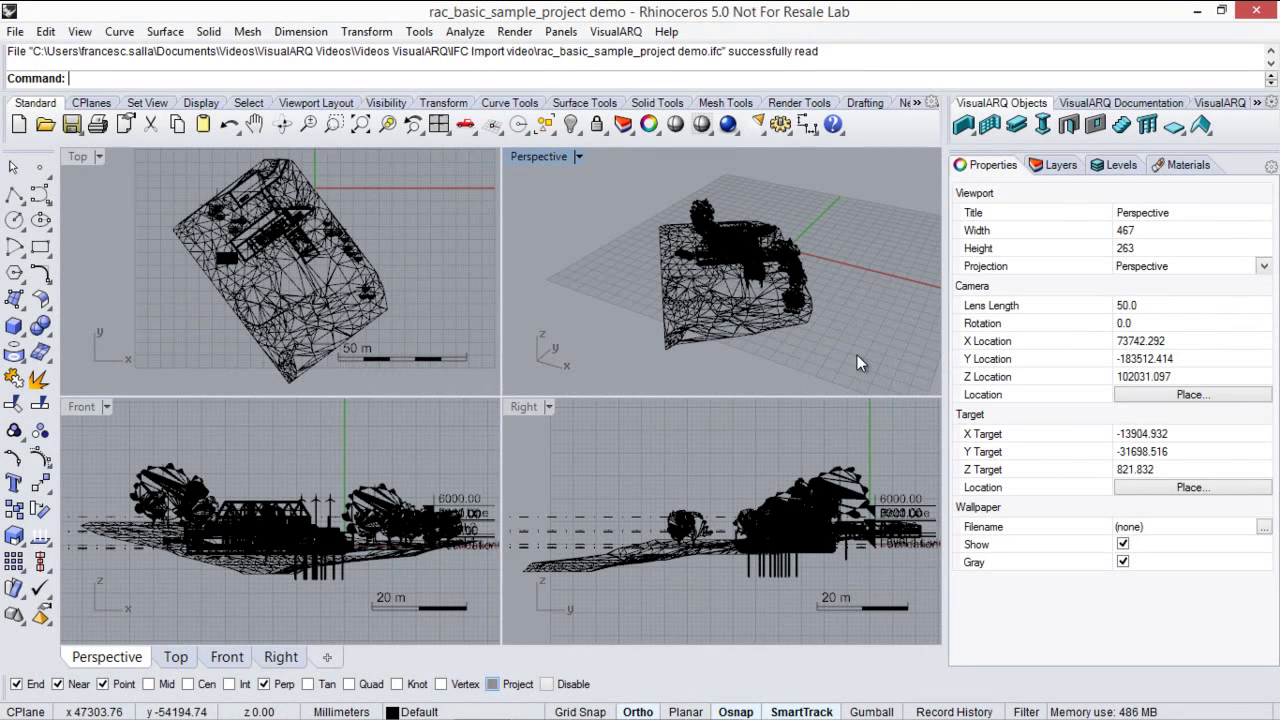
# Maximise the Perspective viewport and set its display mode to Shaded, with the house in close view.
pyautogui.doubleClick(559, 154)
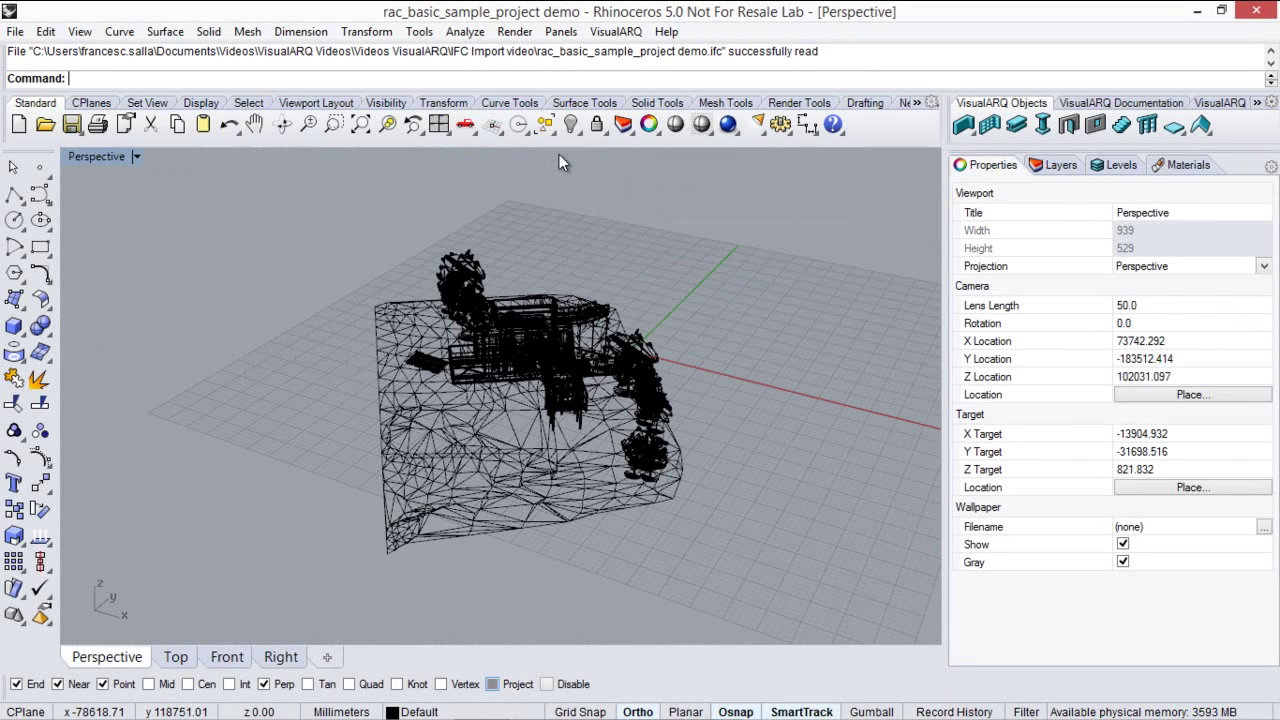
pyautogui.click(105, 158)
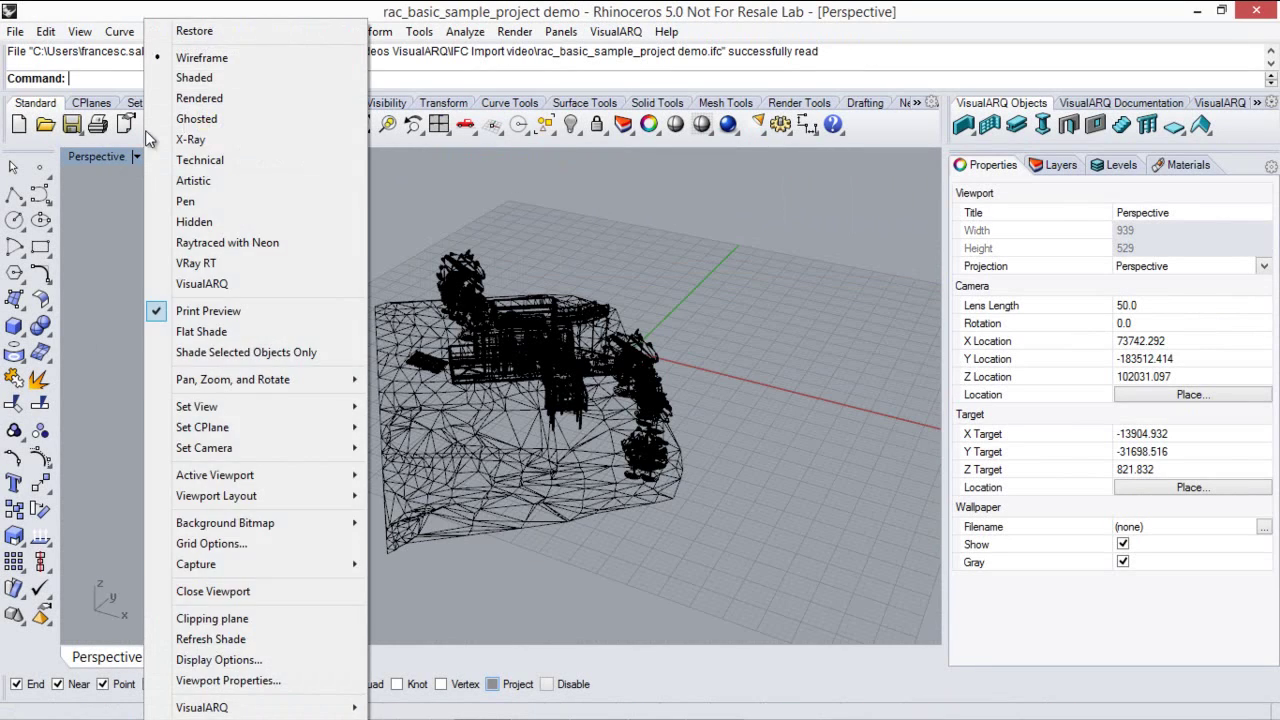
pyautogui.click(181, 84)
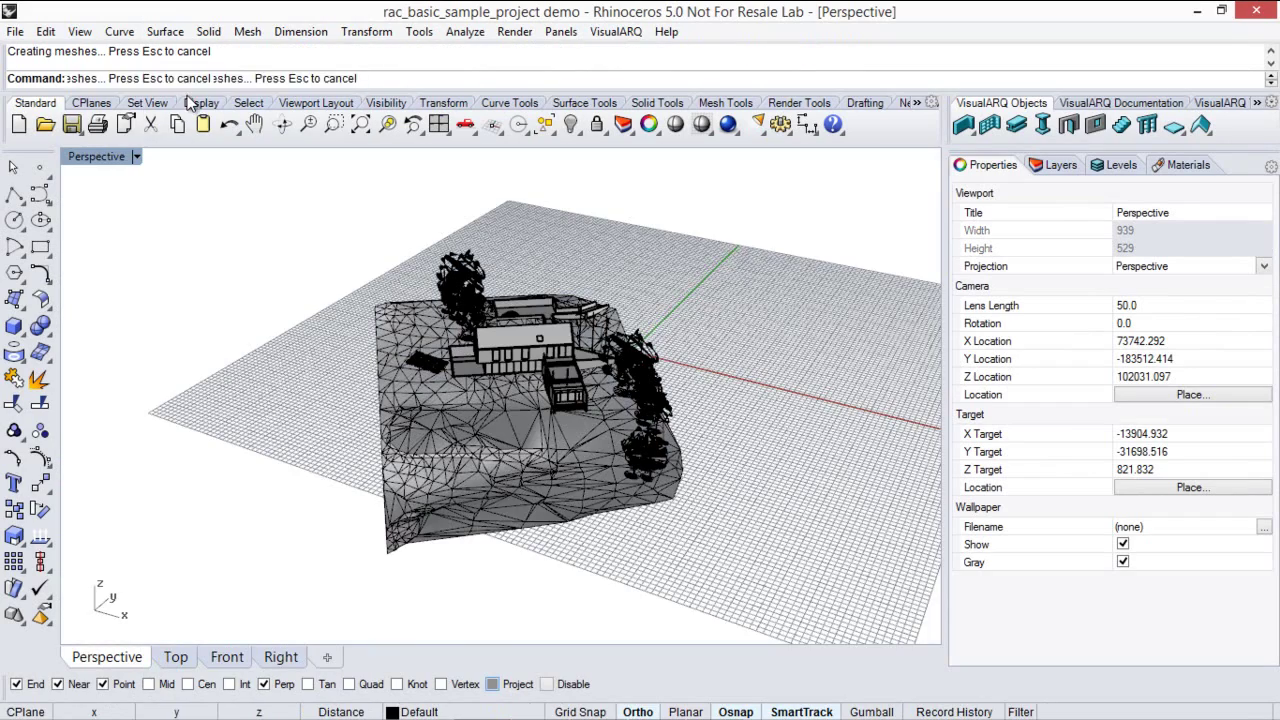
pyautogui.moveTo(299, 323); pyautogui.dragTo(476, 364, button='right')
pyautogui.scroll(5, 506, 330)
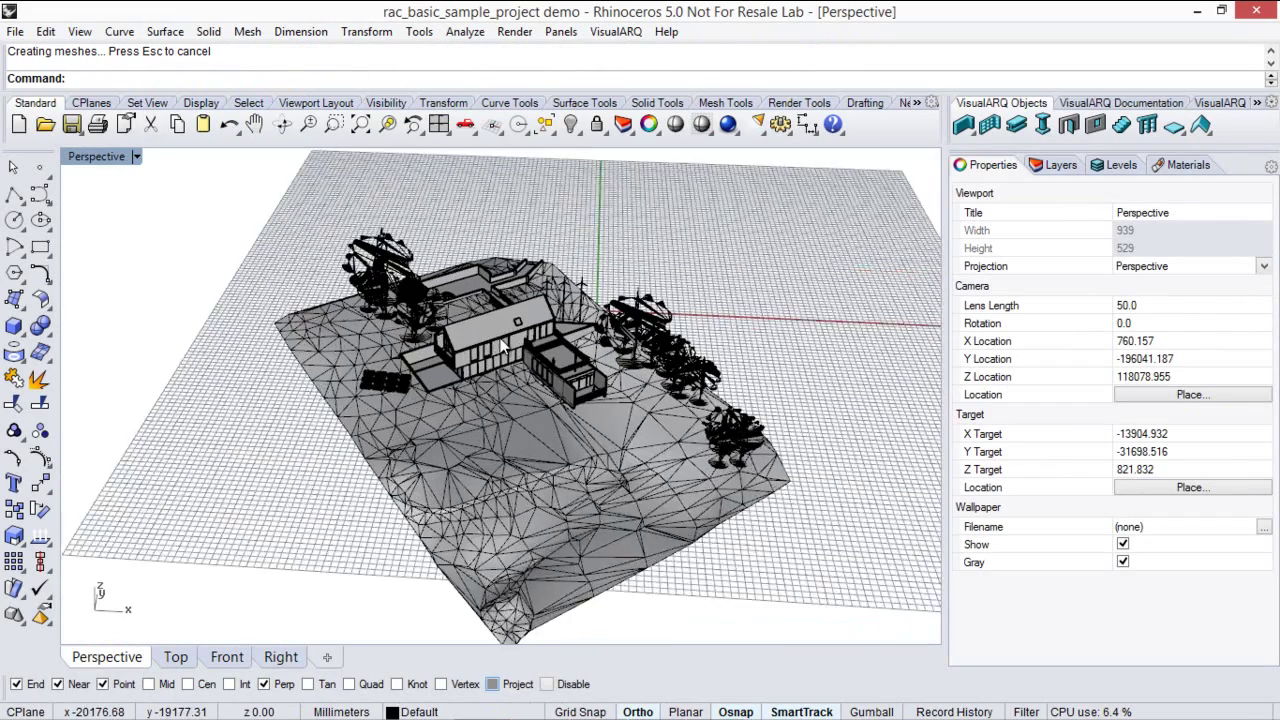
pyautogui.scroll(8, 508, 322)
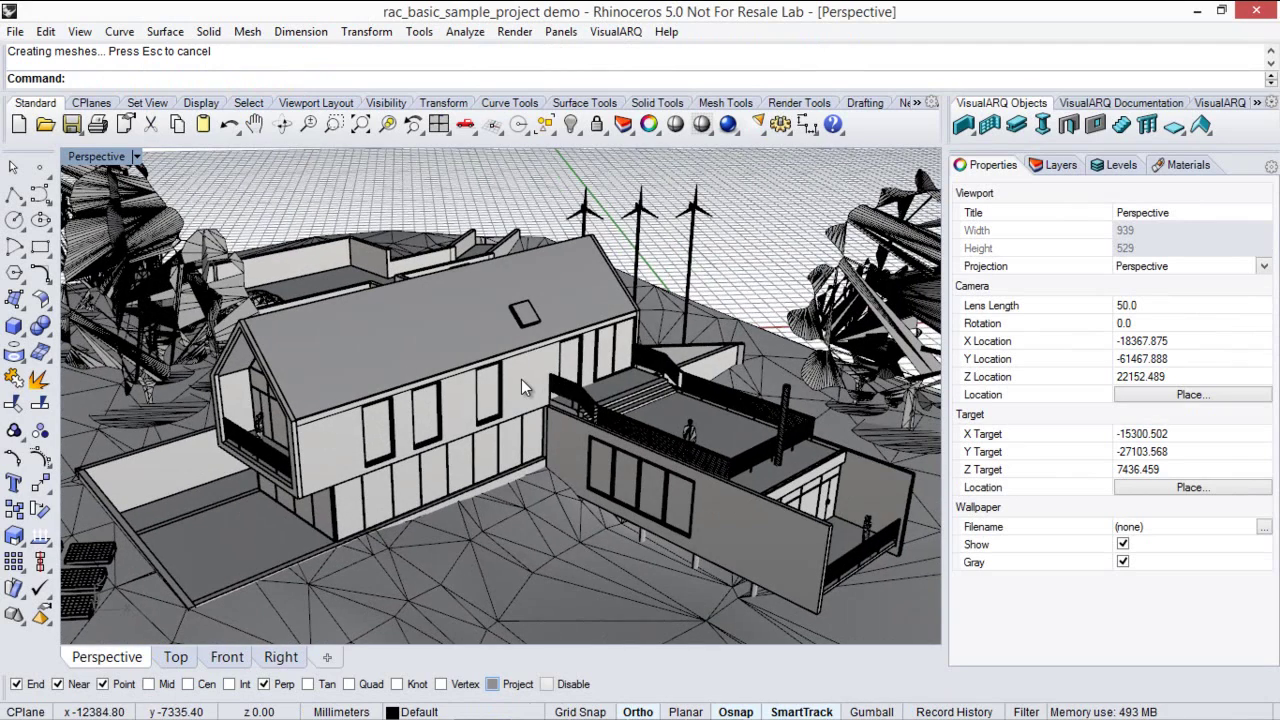
# Examine the properties of the concrete-clad SIP 202mm wall on the upper facade and of a window in the lower wing.
pyautogui.click(520, 379)
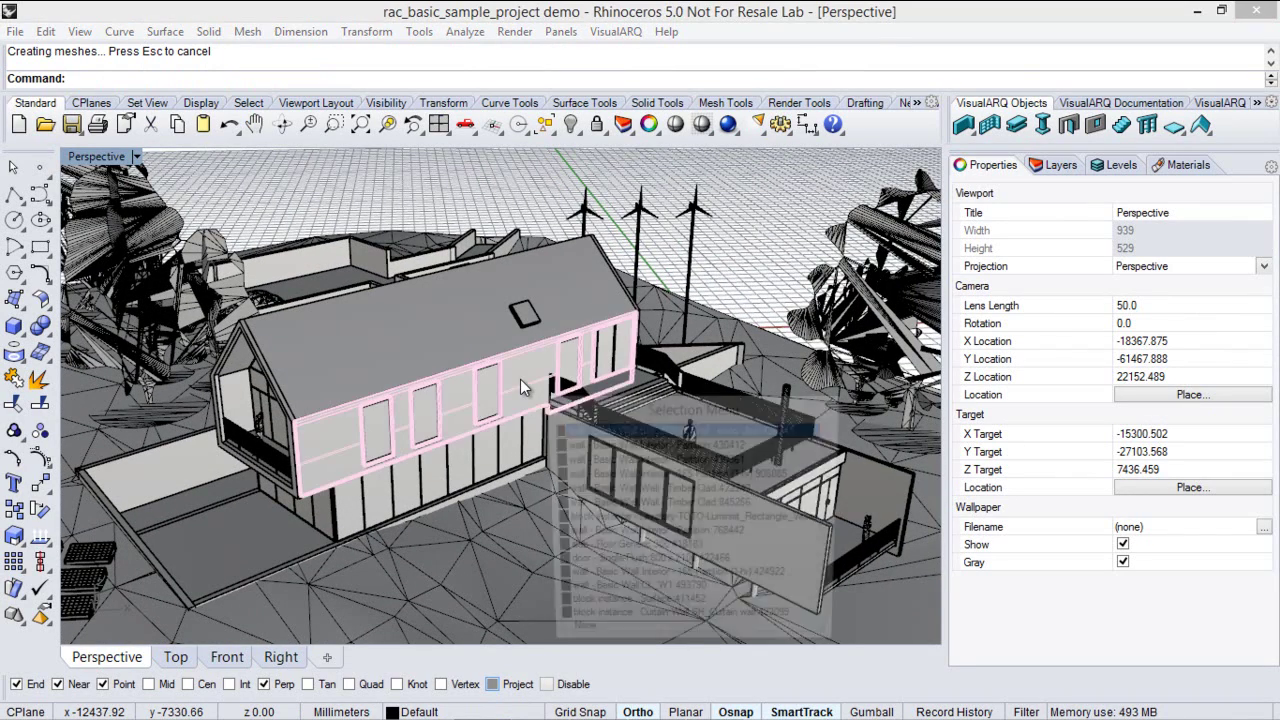
pyautogui.click(579, 432)
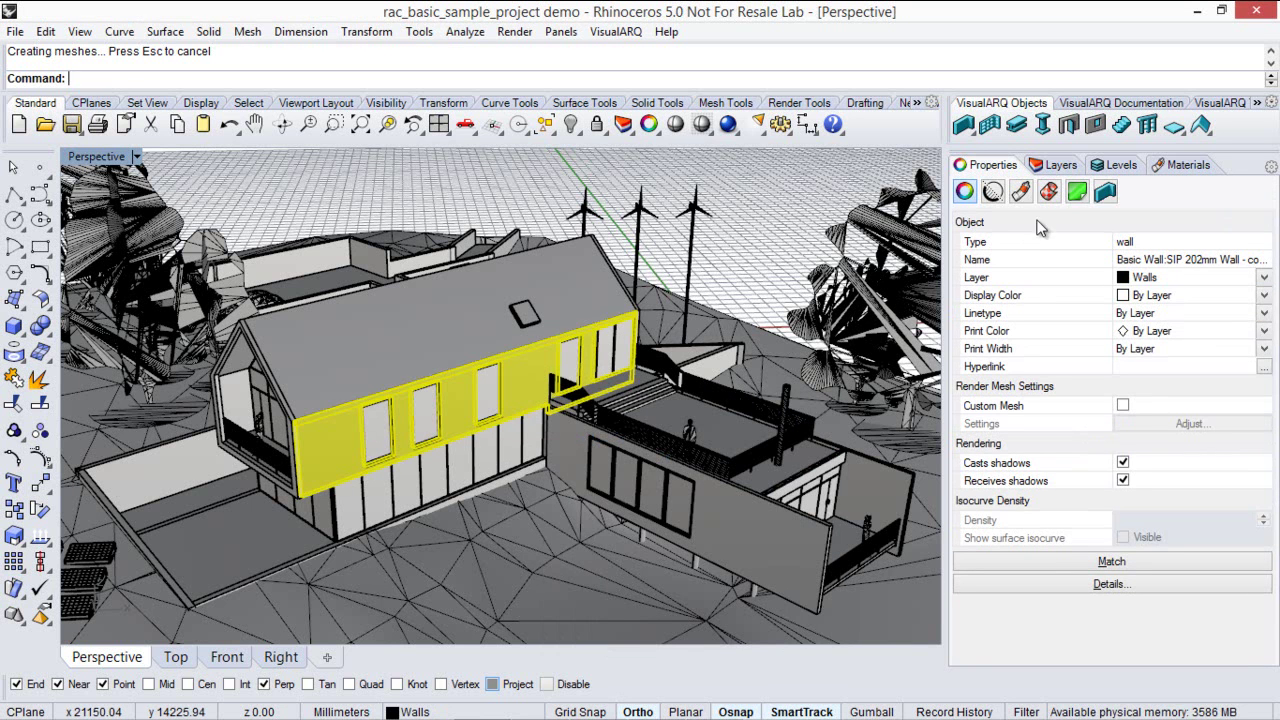
pyautogui.click(622, 470)
pyautogui.keyDown('shift'); pyautogui.moveTo(643, 459); pyautogui.dragTo(646, 416, button='right'); pyautogui.keyUp('shift')
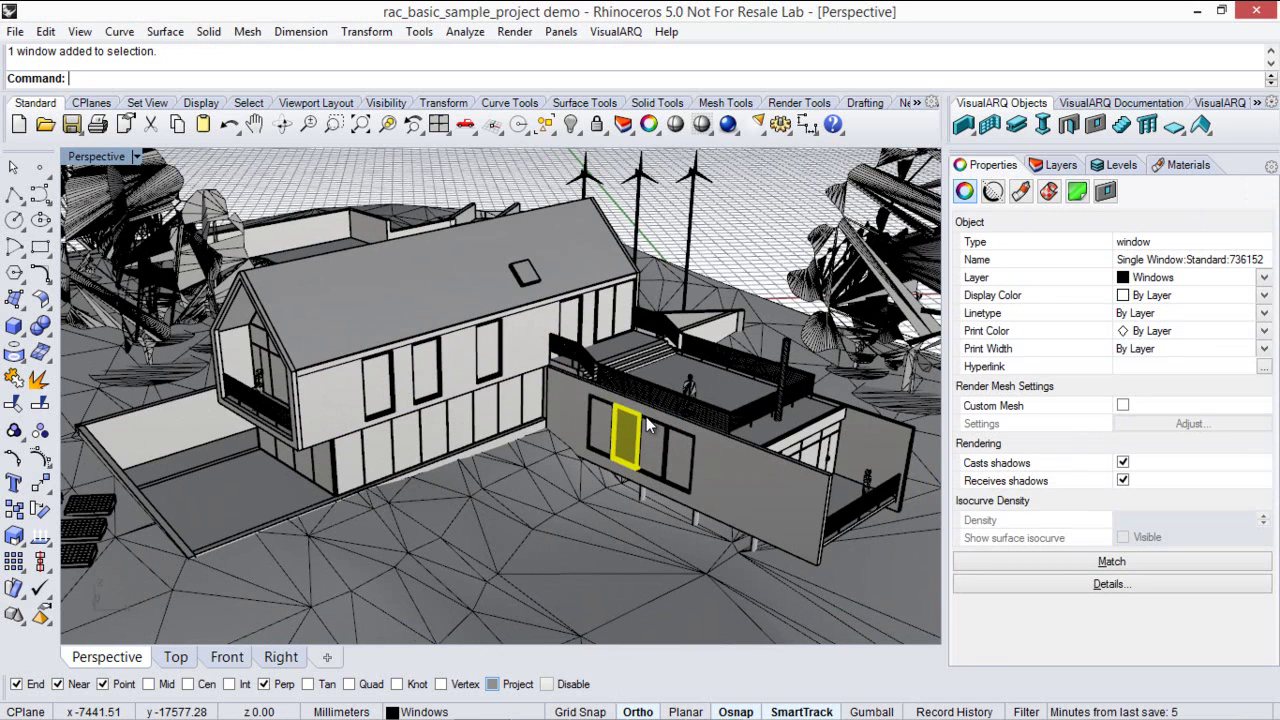
pyautogui.scroll(2, 657, 436)
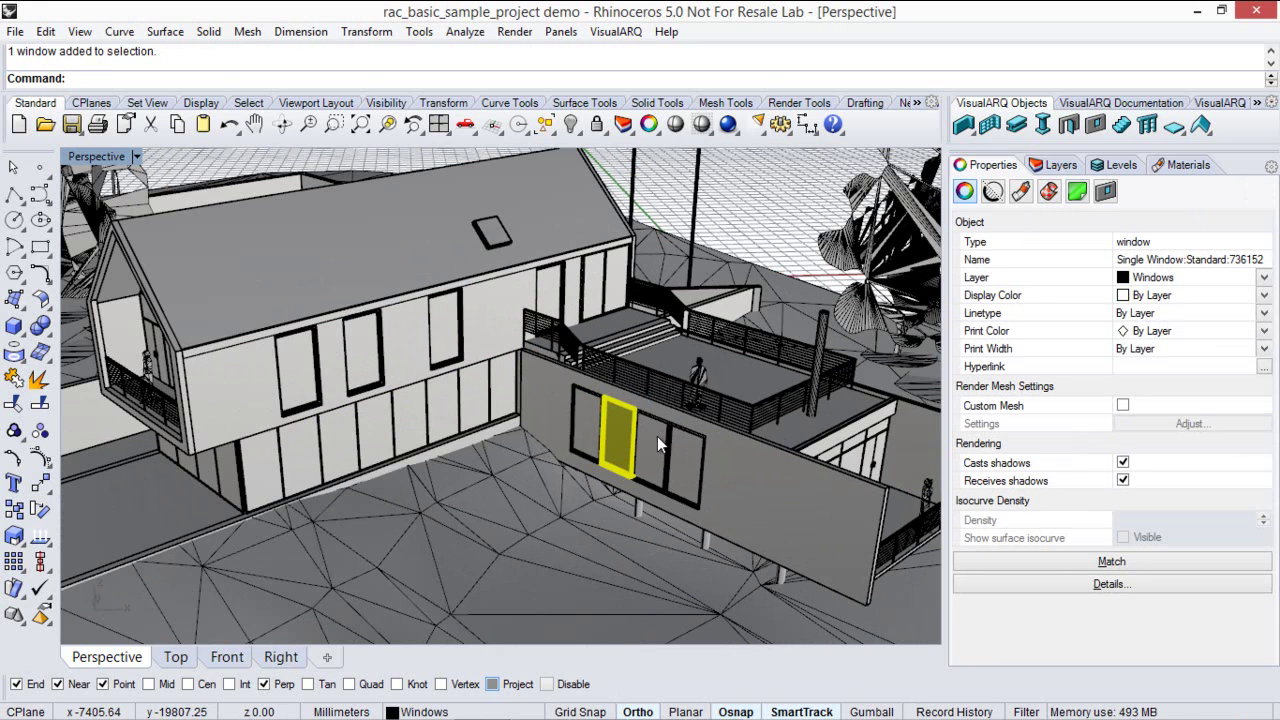
pyautogui.scroll(3, 657, 436)
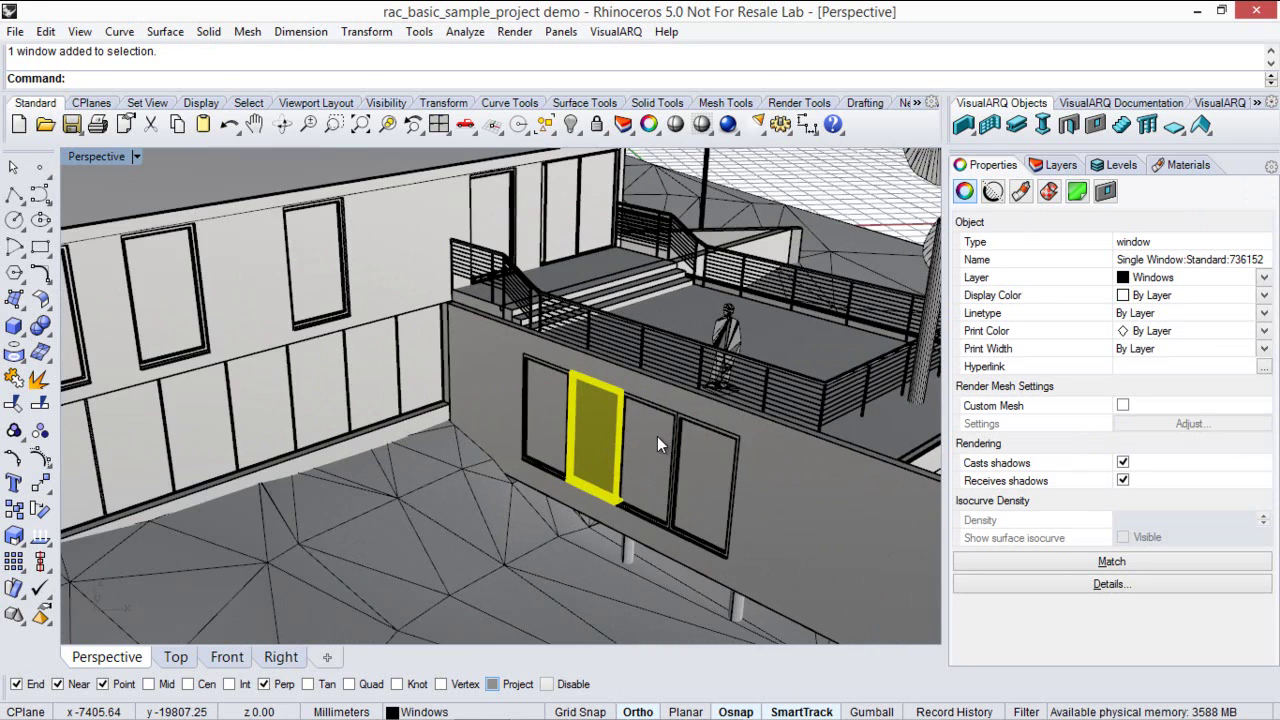
# Open the selected window's VisualARQ style properties, examine its custom block settings and close the dialog.
pyautogui.click(1225, 102)
pyautogui.click(1263, 123)
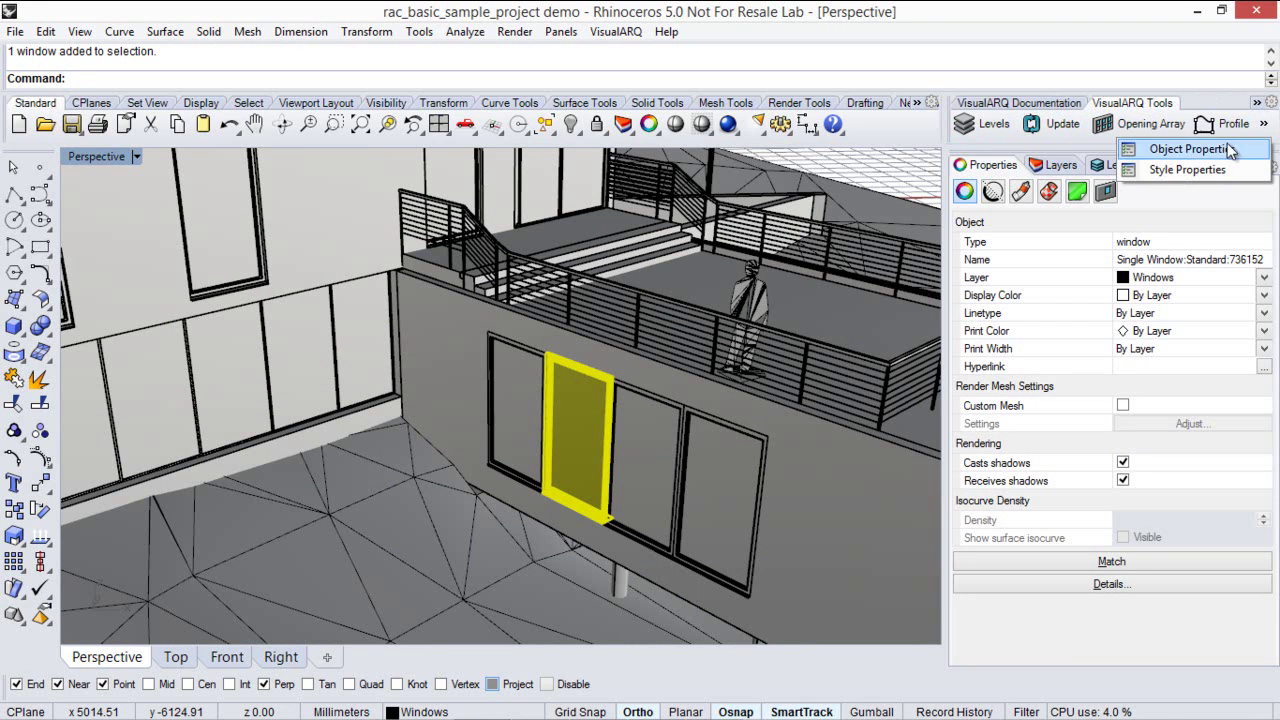
pyautogui.click(1180, 170)
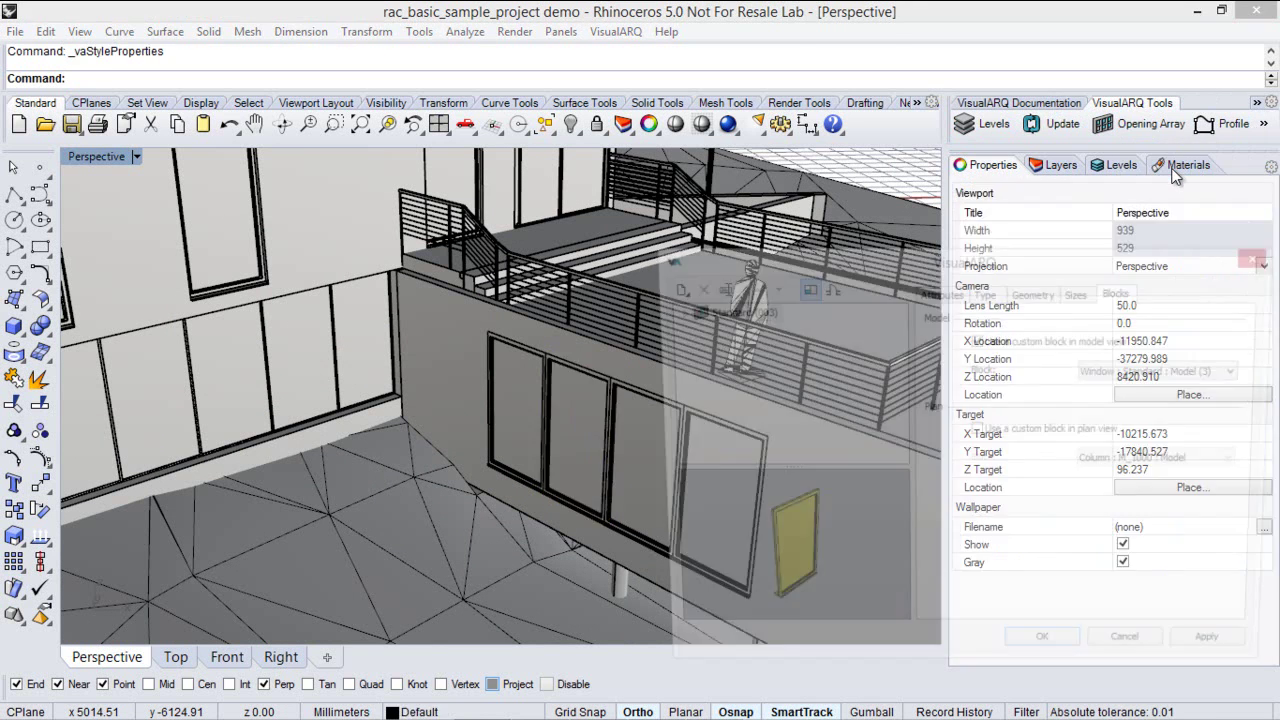
pyautogui.moveTo(1090, 252); pyautogui.dragTo(945, 171)
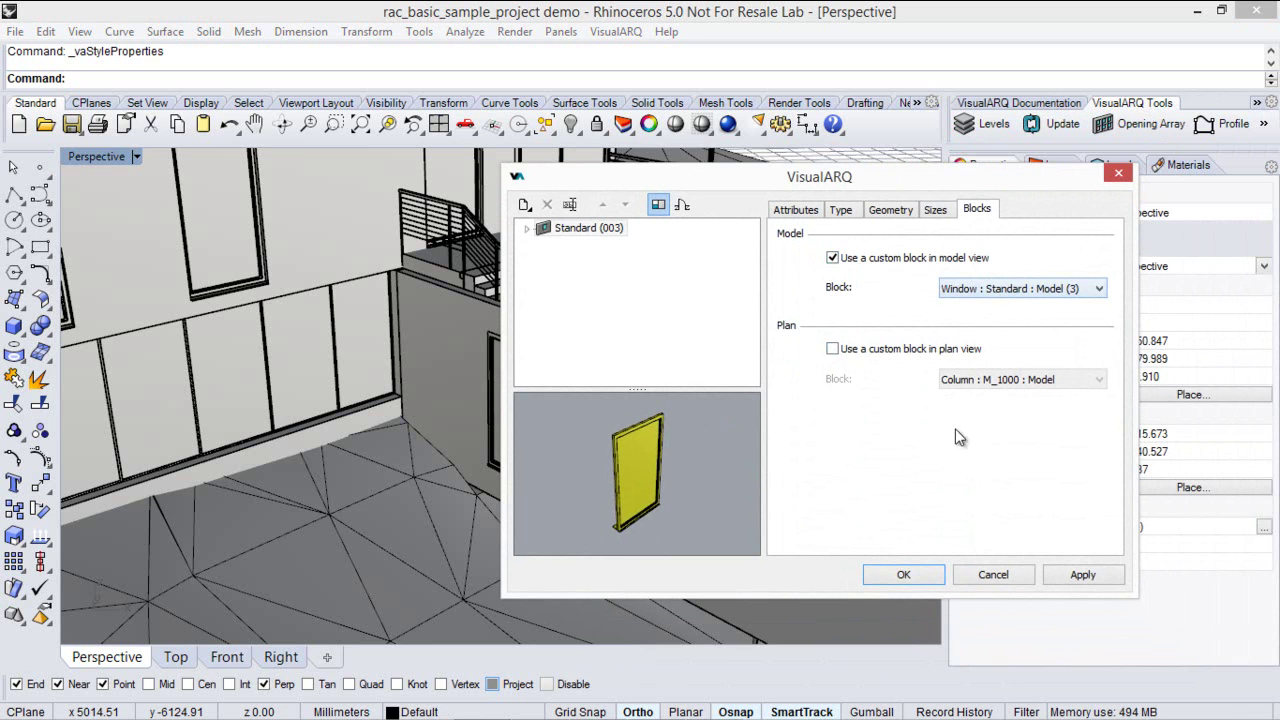
pyautogui.click(903, 574)
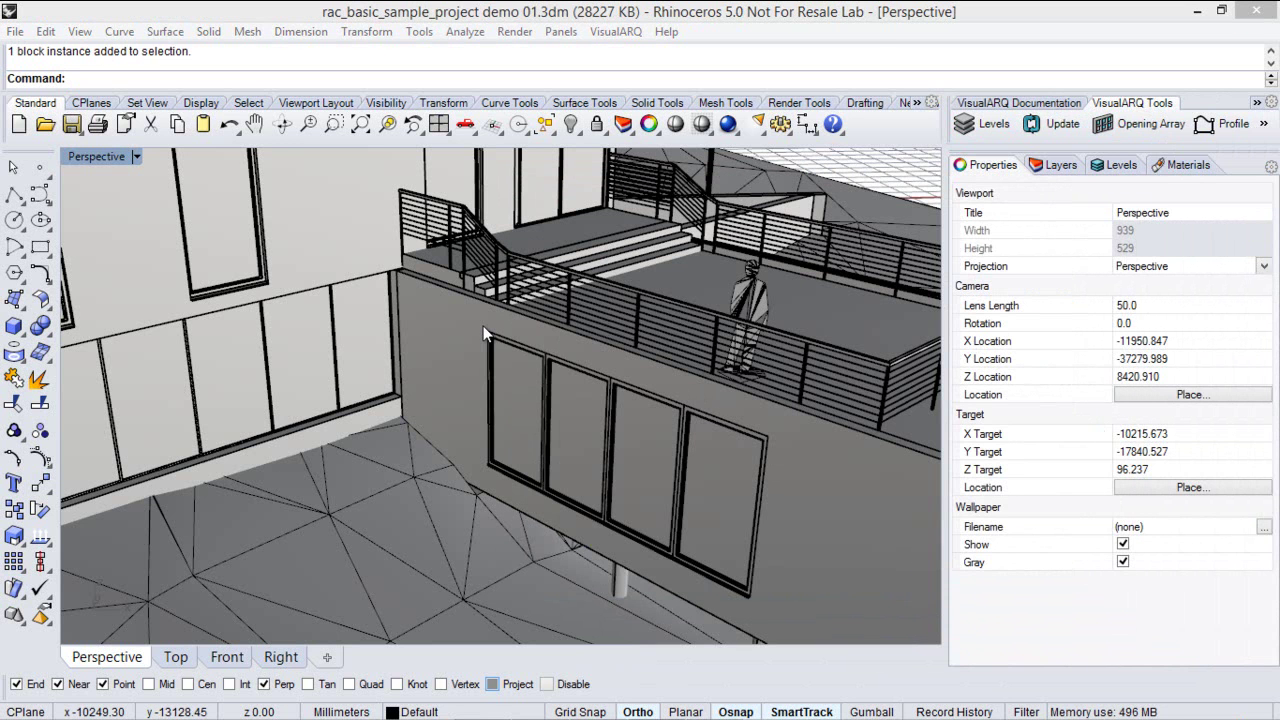
# Select the terrace's precast stair block, examine its IFC type, name and tag, and deselect it.
pyautogui.click(474, 223)
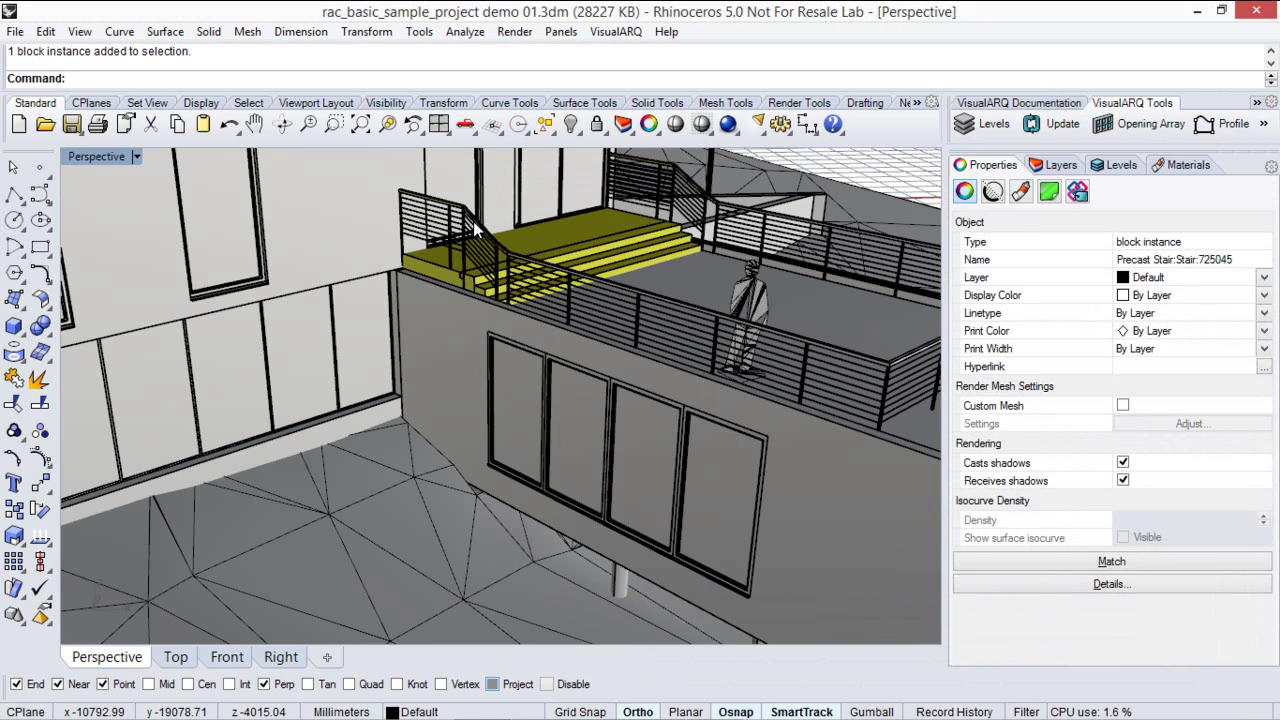
pyautogui.click(1078, 193)
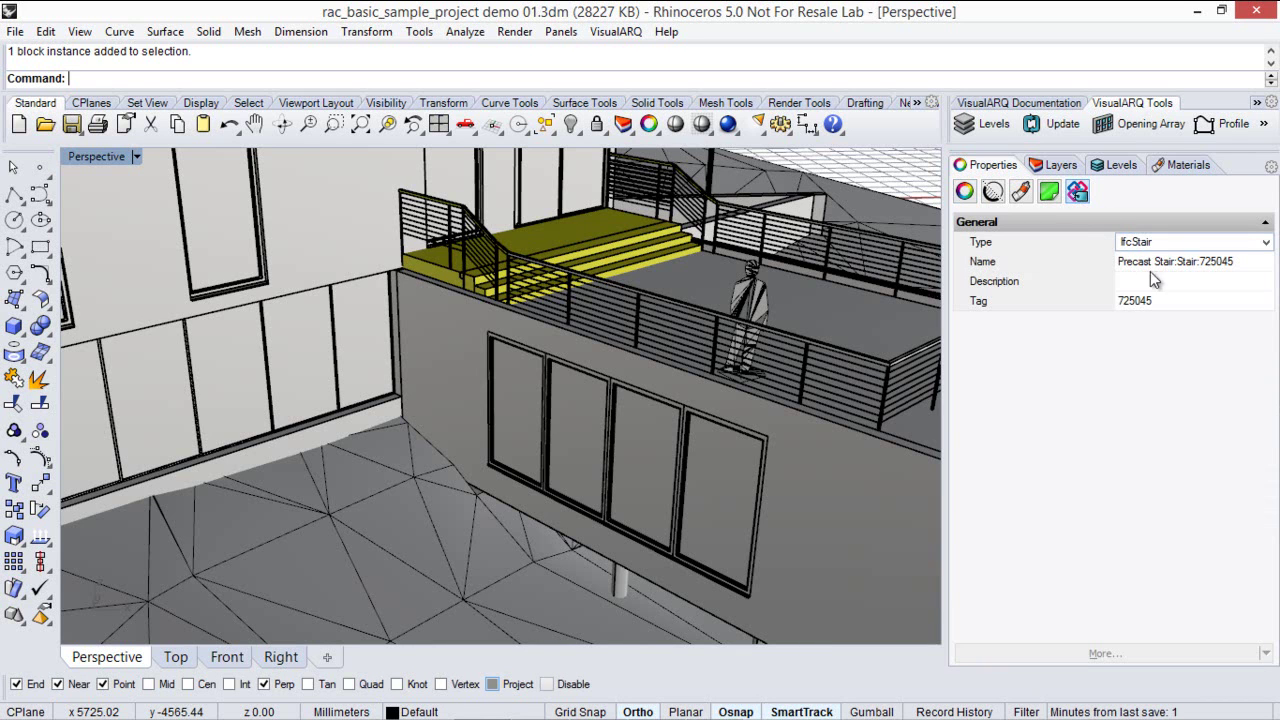
pyautogui.keyDown('ctrl'); pyautogui.moveTo(631, 279); pyautogui.dragTo(640, 343, button='right'); pyautogui.keyUp('ctrl')
pyautogui.keyDown('shift'); pyautogui.moveTo(614, 295); pyautogui.dragTo(614, 399, button='right'); pyautogui.keyUp('shift')
pyautogui.click(738, 236)
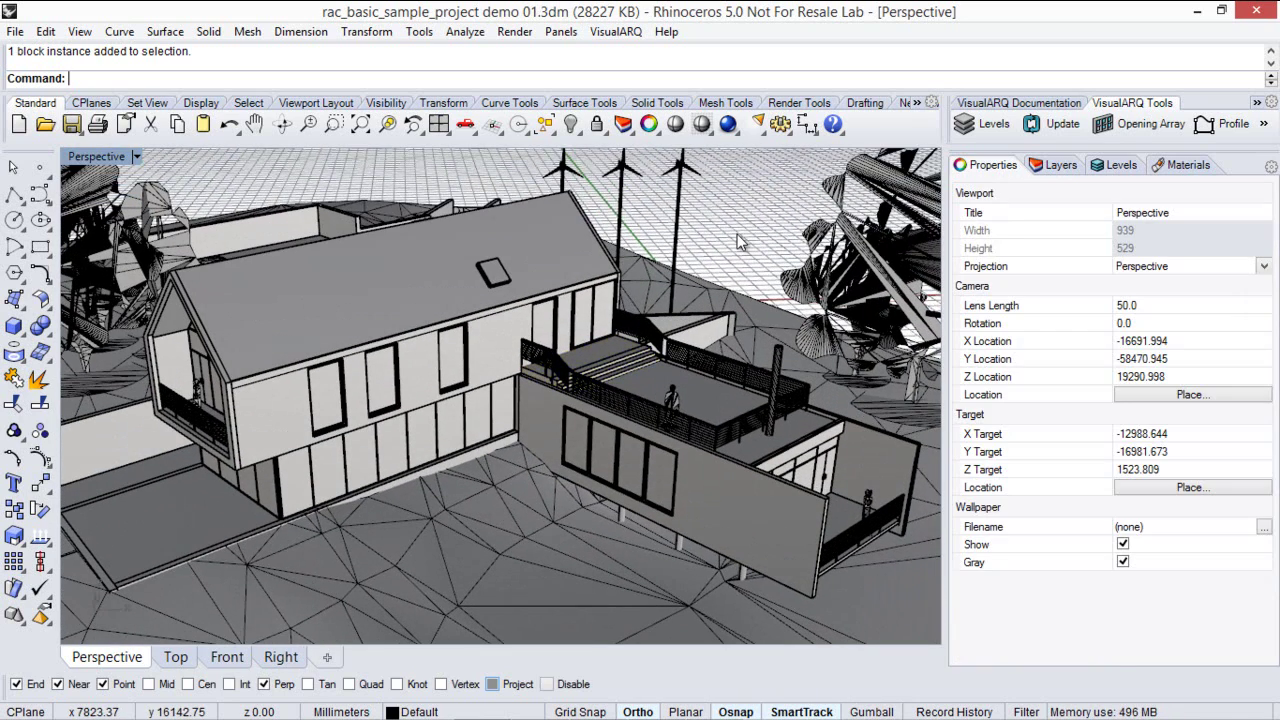
# Hide the Roof Line, Level 2 and Ceiling levels, and show the whole building again.
pyautogui.click(1118, 170)
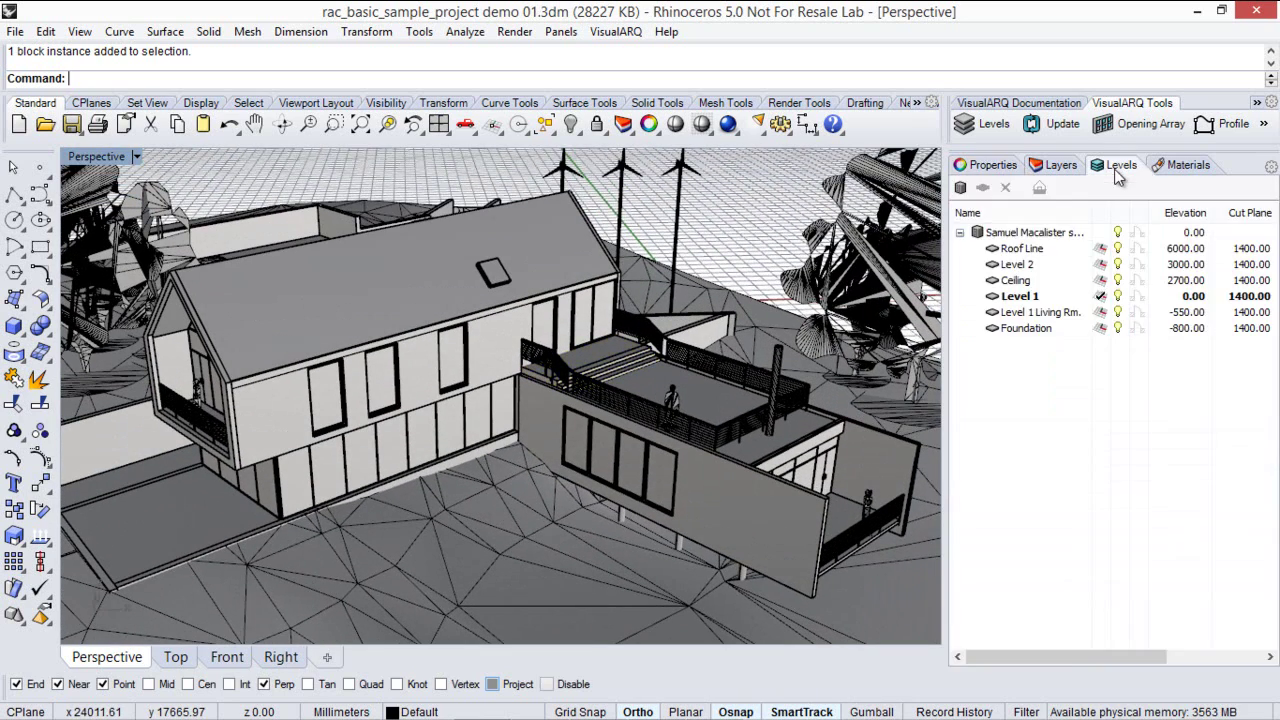
pyautogui.click(1101, 264)
pyautogui.click(1103, 297)
pyautogui.click(1119, 266)
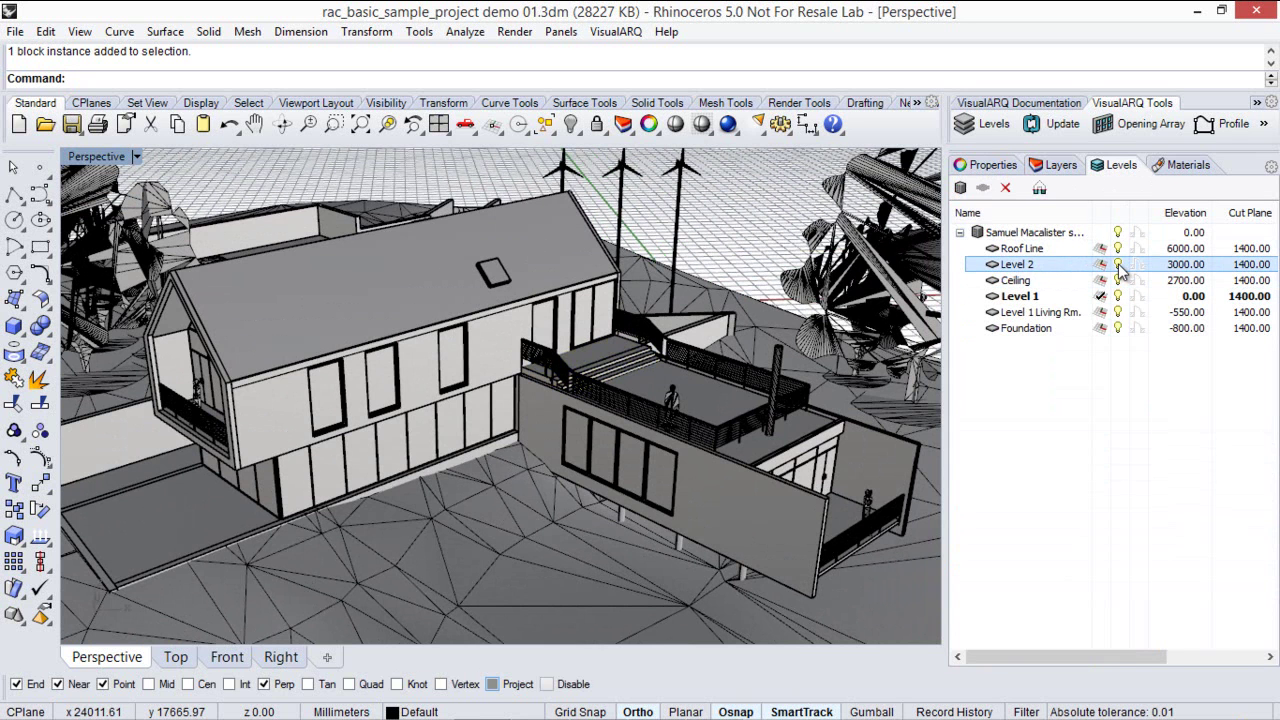
pyautogui.click(1118, 265)
pyautogui.click(1118, 281)
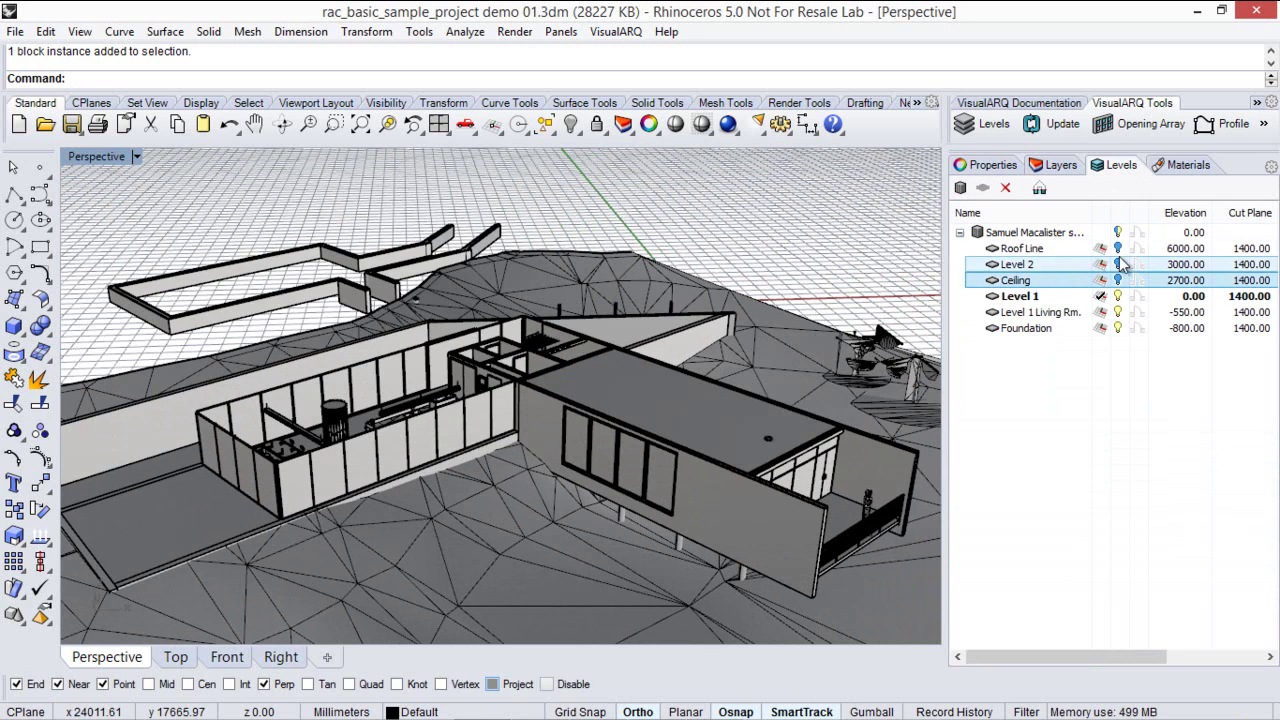
pyautogui.click(1118, 232)
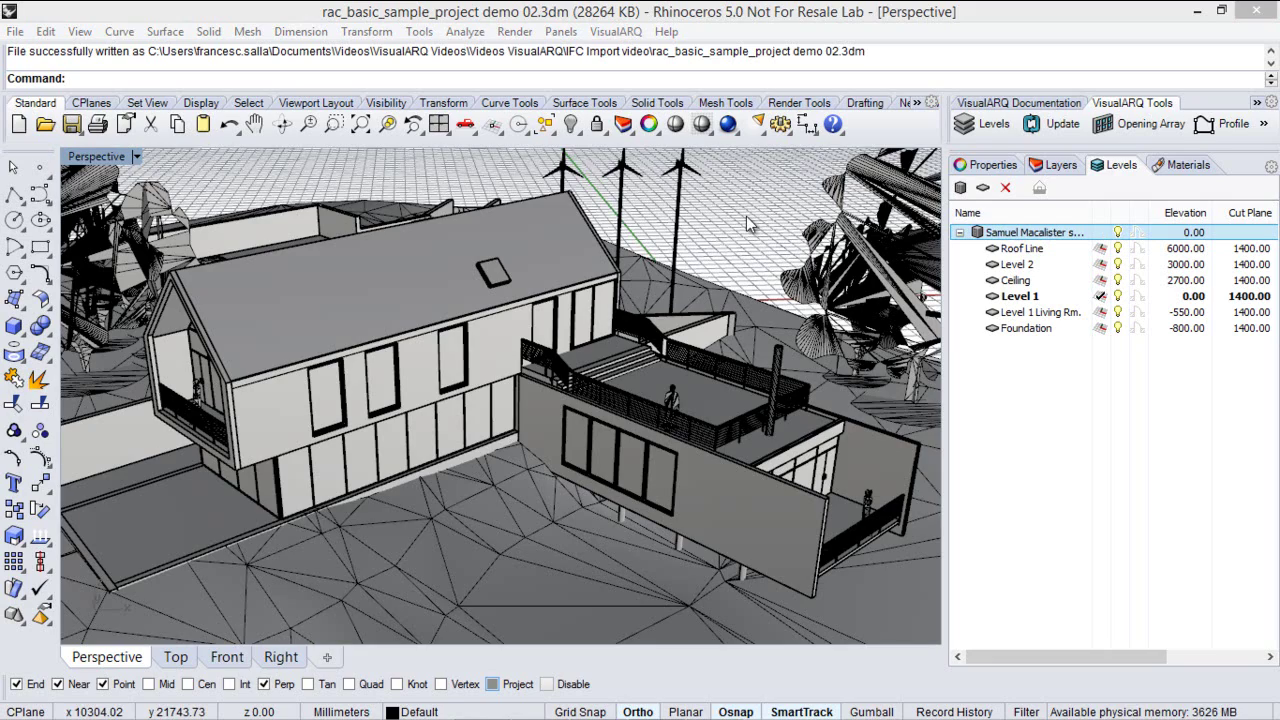
# Draw a wavy degree-3 curve in the Top view along the inner side of the long courtyard wall, from its outer inside corner to its far end.
pyautogui.moveTo(384, 355); pyautogui.dragTo(490, 420, button='right')
pyautogui.scroll(7, 332, 526)
pyautogui.moveTo(364, 510); pyautogui.dragTo(417, 492, button='right')
pyautogui.moveTo(516, 423); pyautogui.dragTo(487, 420, button='right')
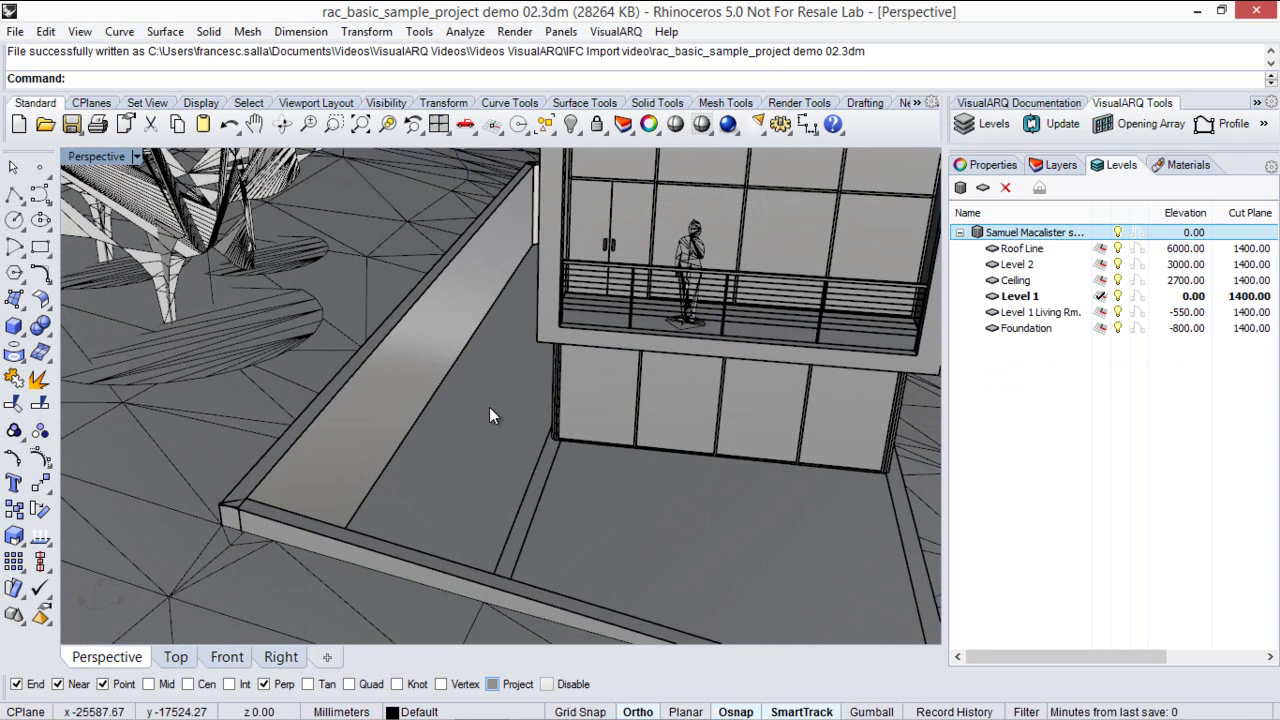
pyautogui.click(40, 195)
pyautogui.moveTo(503, 420)
pyautogui.mouseDown(button='right')
pyautogui.moveTo(443, 466)
pyautogui.moveTo(518, 403)
pyautogui.mouseUp(button='right')
pyautogui.moveTo(425, 402); pyautogui.dragTo(445, 425, button='right')
pyautogui.click(176, 657)
pyautogui.scroll(5, 420, 350)
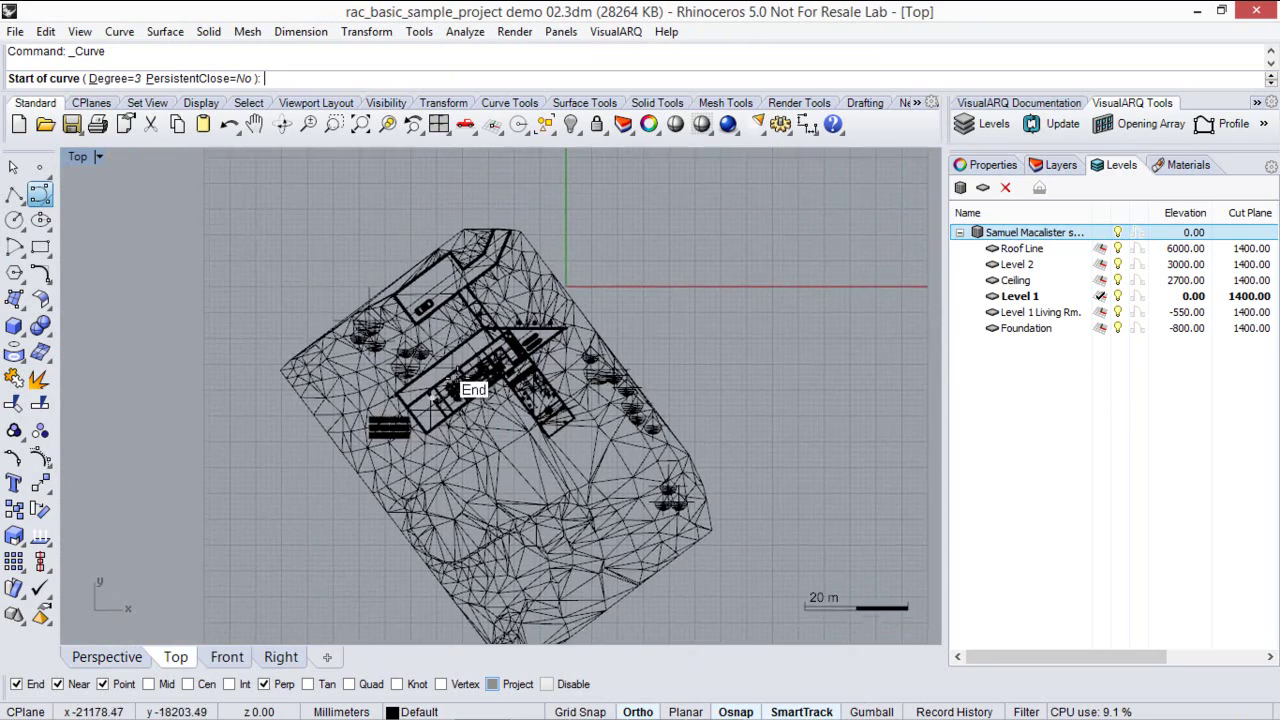
pyautogui.scroll(8, 356, 410)
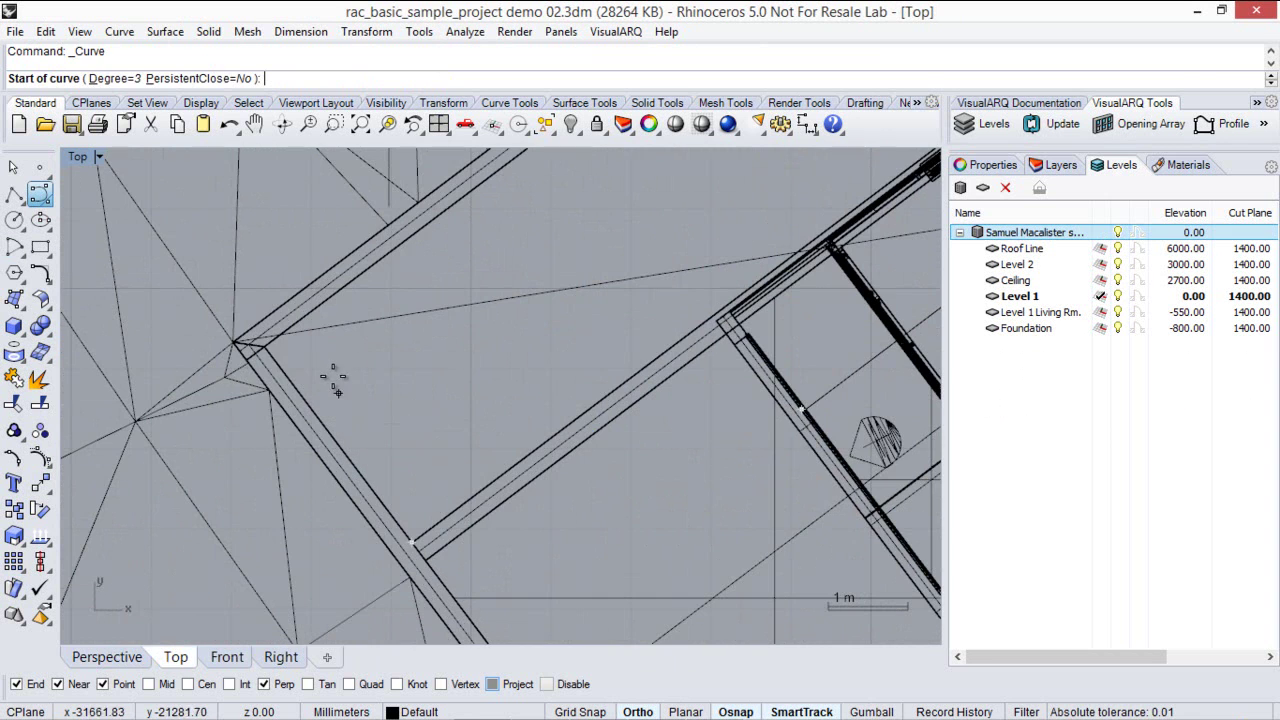
pyautogui.click(265, 347)
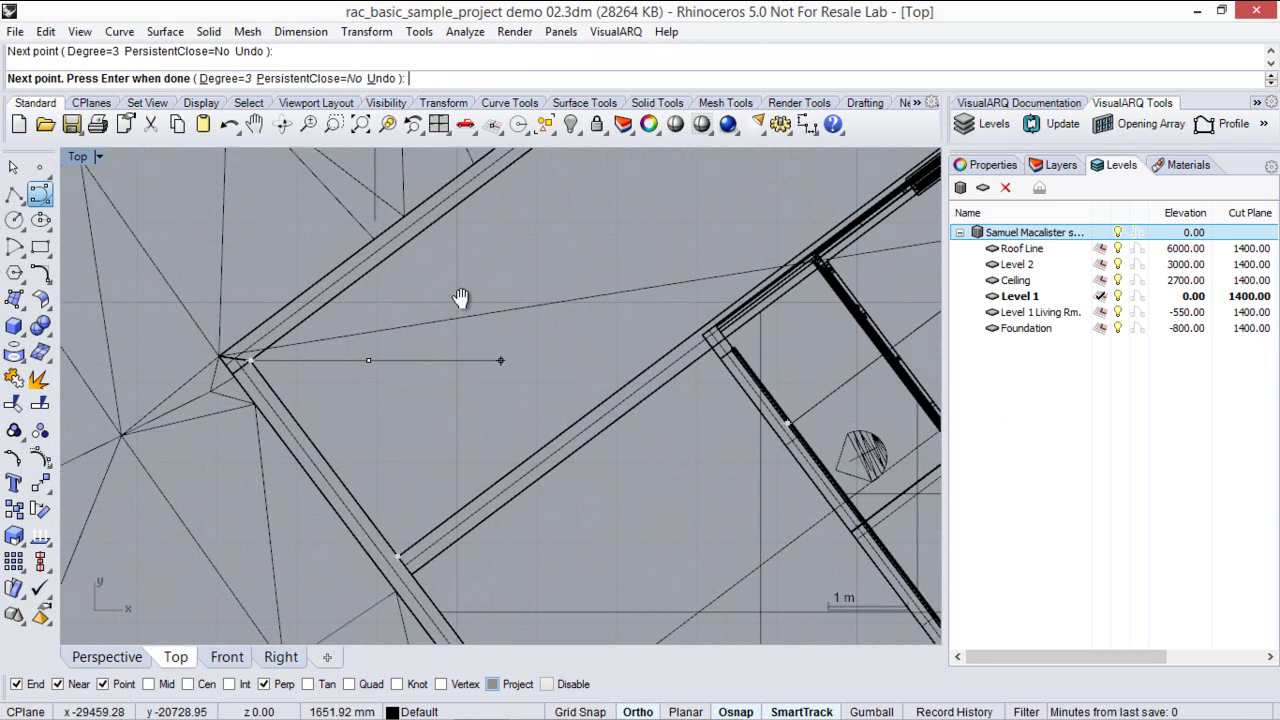
pyautogui.moveTo(455, 301); pyautogui.dragTo(400, 363, button='right')
pyautogui.click(387, 329)
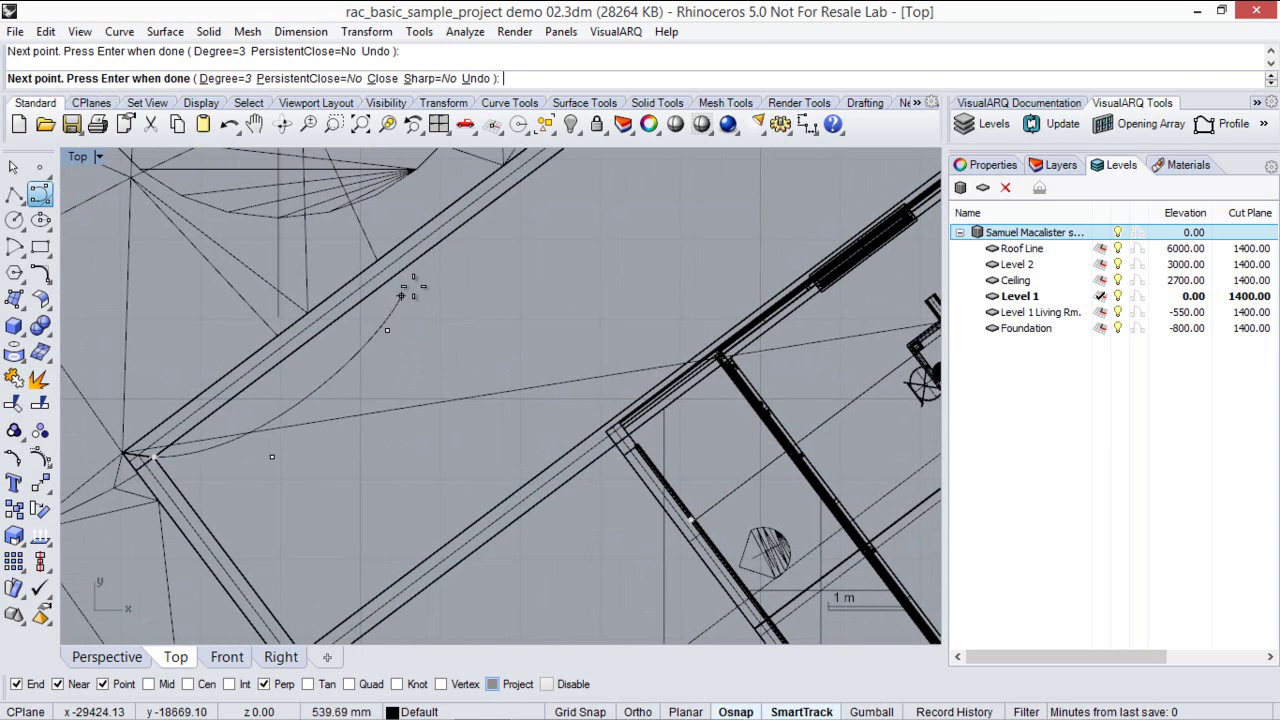
pyautogui.click(414, 282)
pyautogui.moveTo(553, 261); pyautogui.dragTo(425, 442, button='right')
pyautogui.click(443, 421)
pyautogui.click(562, 304)
pyautogui.click(596, 228)
pyautogui.moveTo(626, 257); pyautogui.dragTo(399, 500, button='right')
pyautogui.click(566, 338)
pyautogui.click(656, 346)
pyautogui.moveTo(718, 306); pyautogui.dragTo(512, 459, button='right')
pyautogui.click(583, 337)
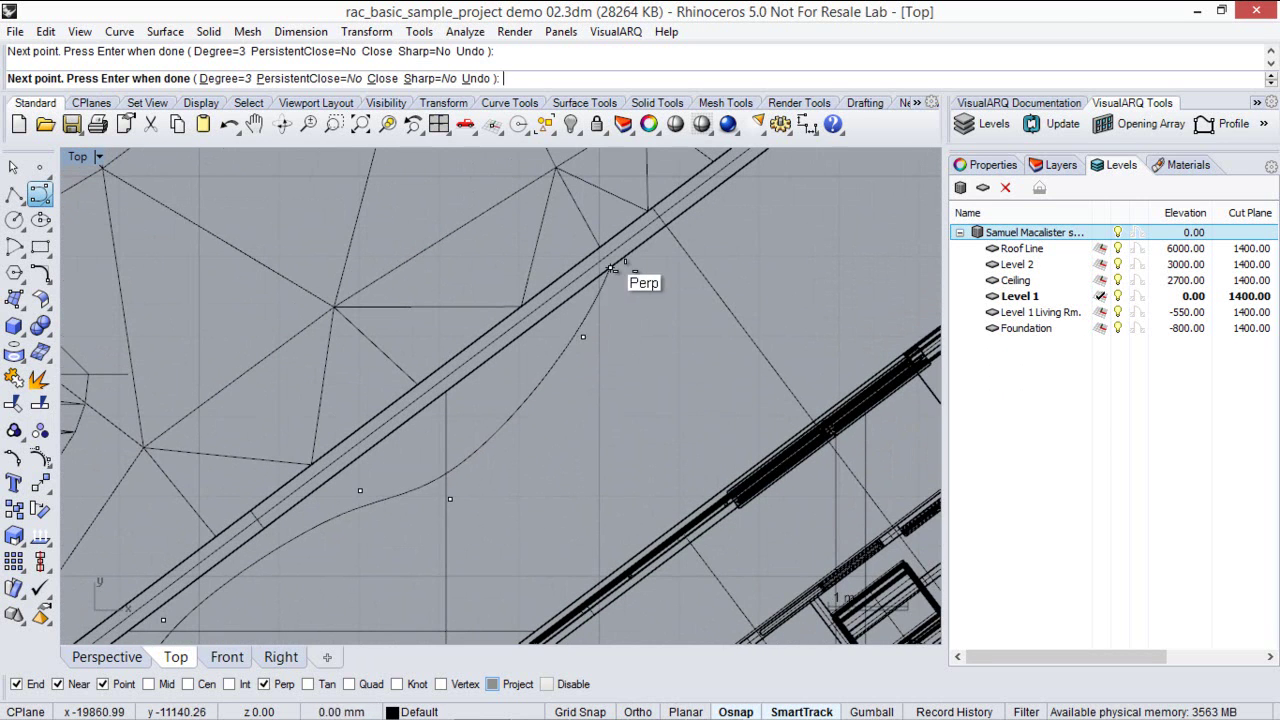
pyautogui.click(610, 267)
pyautogui.moveTo(722, 244); pyautogui.dragTo(548, 411, button='right')
pyautogui.click(572, 378)
pyautogui.click(715, 295)
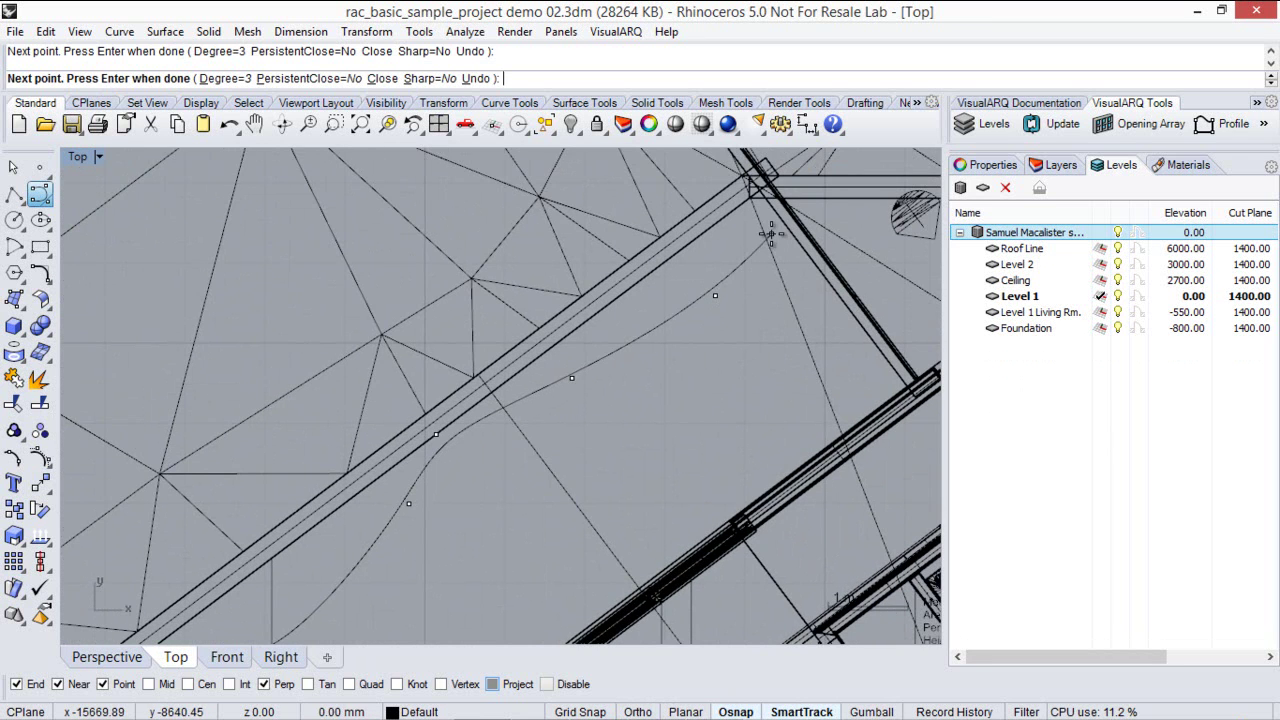
pyautogui.click(770, 232)
pyautogui.scroll(2, 770, 232)
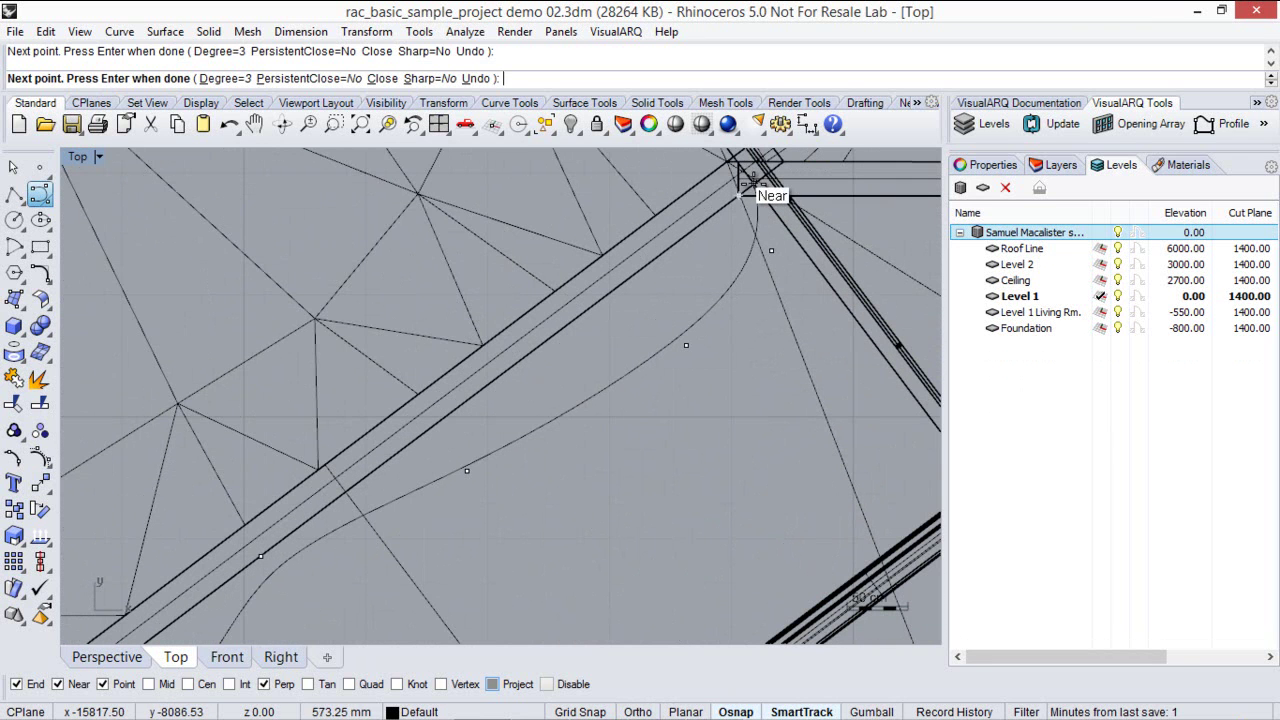
pyautogui.rightClick(754, 184)
# Draw a second wavy curve along the same wall, weaving across the first one and sharing its start and end points.
pyautogui.scroll(-7, 750, 236)
pyautogui.scroll(-3, 520, 402)
pyautogui.moveTo(424, 458); pyautogui.dragTo(665, 252, button='right')
pyautogui.moveTo(462, 472); pyautogui.dragTo(522, 356, button='right')
pyautogui.scroll(8, 300, 458)
pyautogui.rightClick(361, 456)
pyautogui.click(252, 513)
pyautogui.scroll(1, 382, 498)
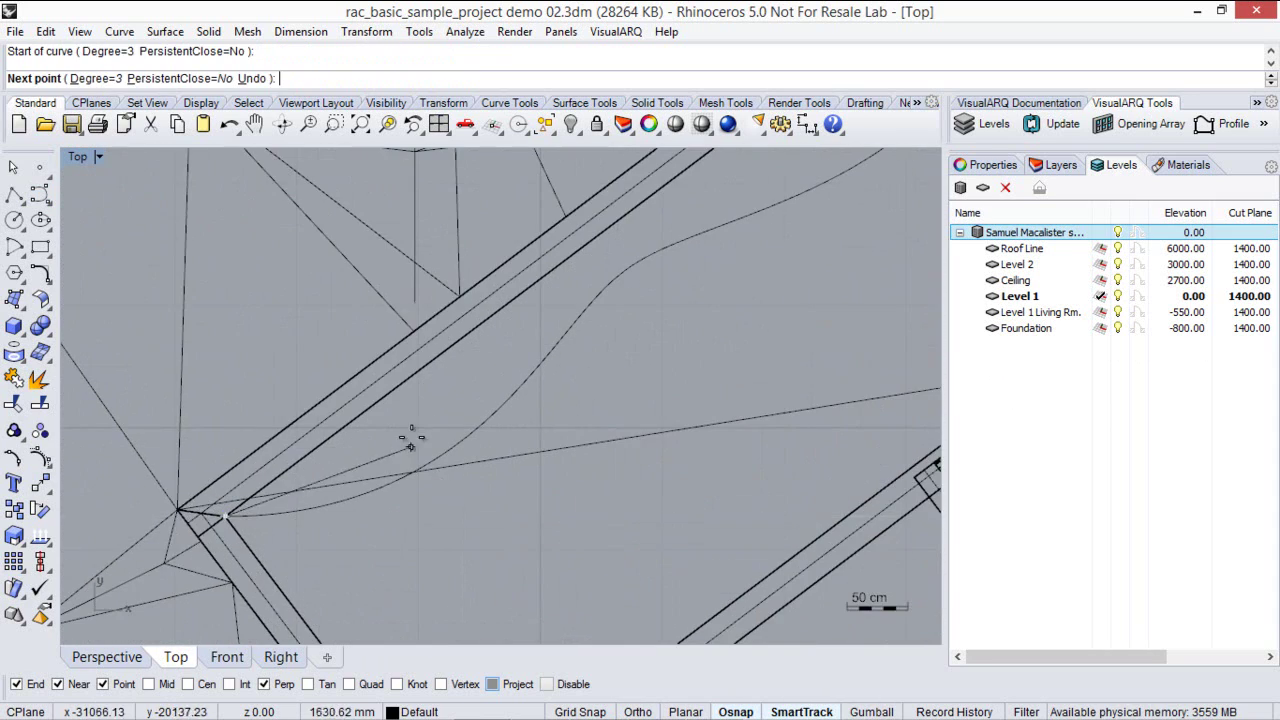
pyautogui.click(423, 395)
pyautogui.click(660, 337)
pyautogui.moveTo(760, 306); pyautogui.dragTo(413, 580, button='right')
pyautogui.click(477, 516)
pyautogui.click(542, 315)
pyautogui.moveTo(611, 266); pyautogui.dragTo(511, 511, button='right')
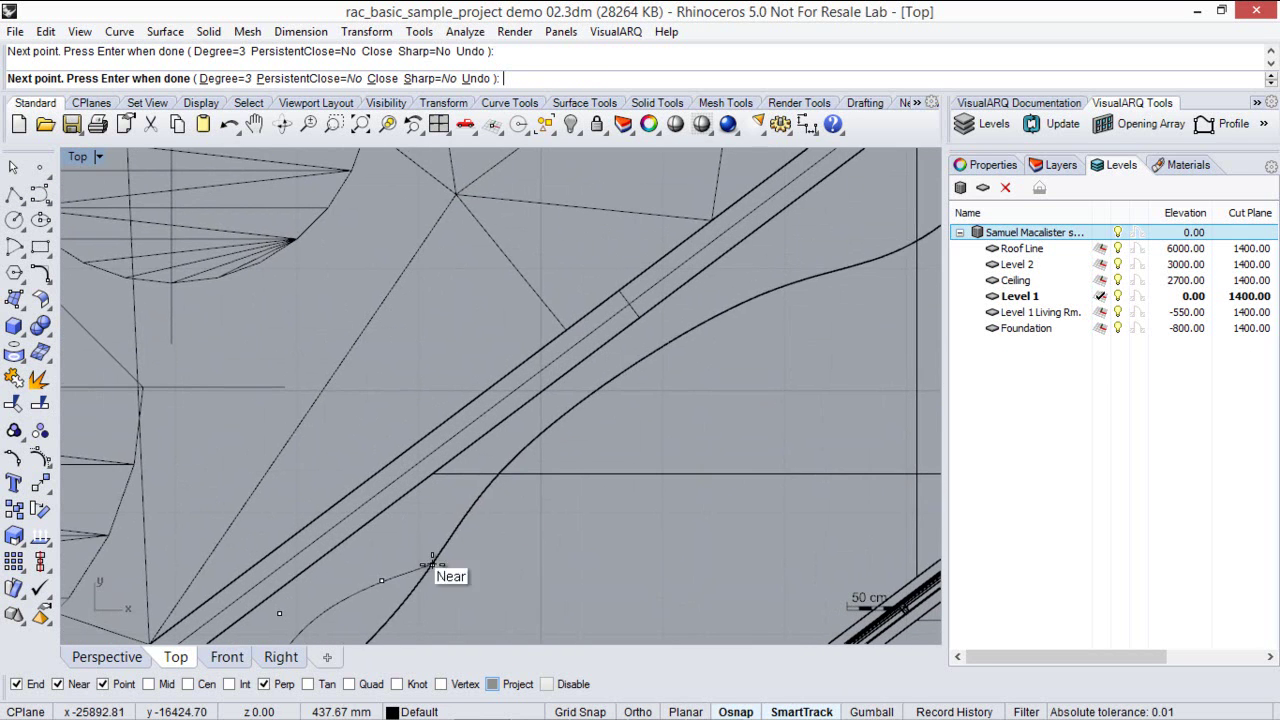
pyautogui.click(591, 463)
pyautogui.moveTo(686, 391); pyautogui.dragTo(534, 513, button='right')
pyautogui.click(632, 368)
pyautogui.click(736, 269)
pyautogui.moveTo(847, 260); pyautogui.dragTo(464, 418, button='right')
pyautogui.click(557, 343)
pyautogui.click(649, 284)
pyautogui.moveTo(751, 239); pyautogui.dragTo(504, 478, button='right')
pyautogui.click(610, 396)
pyautogui.click(692, 247)
pyautogui.click(765, 200)
pyautogui.moveTo(771, 206); pyautogui.dragTo(684, 337, button='right')
pyautogui.click(737, 324)
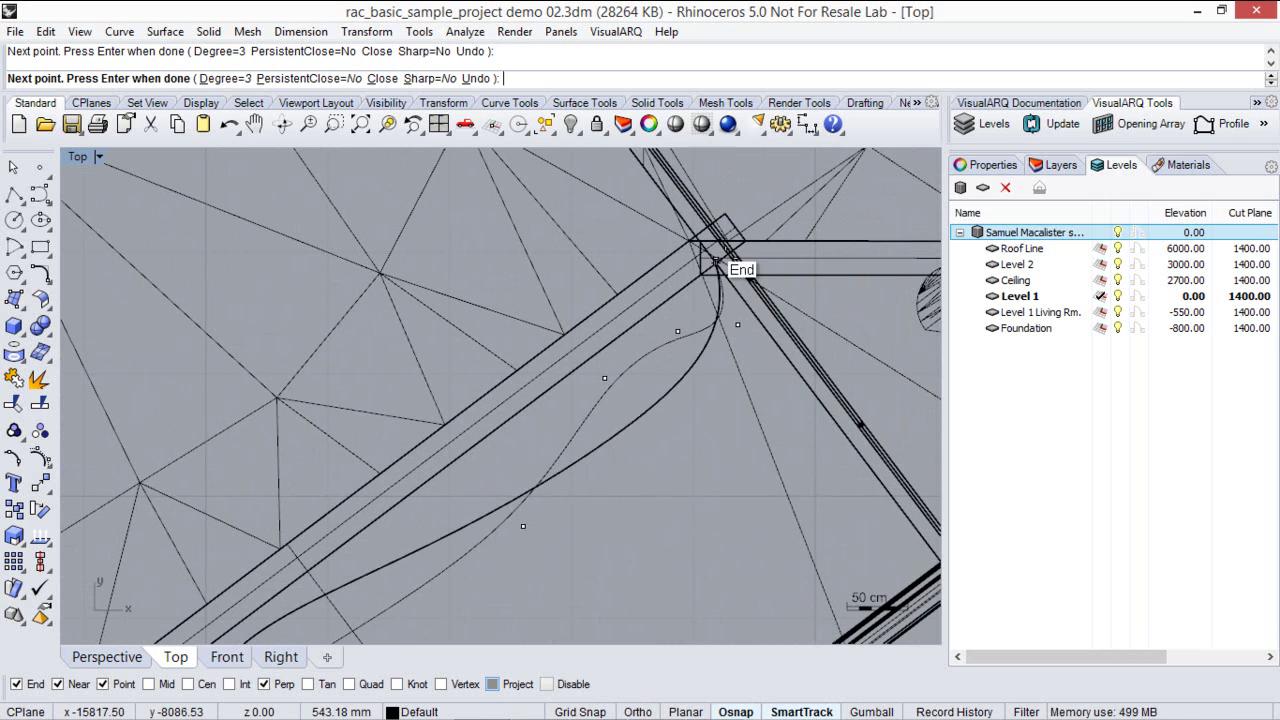
pyautogui.rightClick(715, 326)
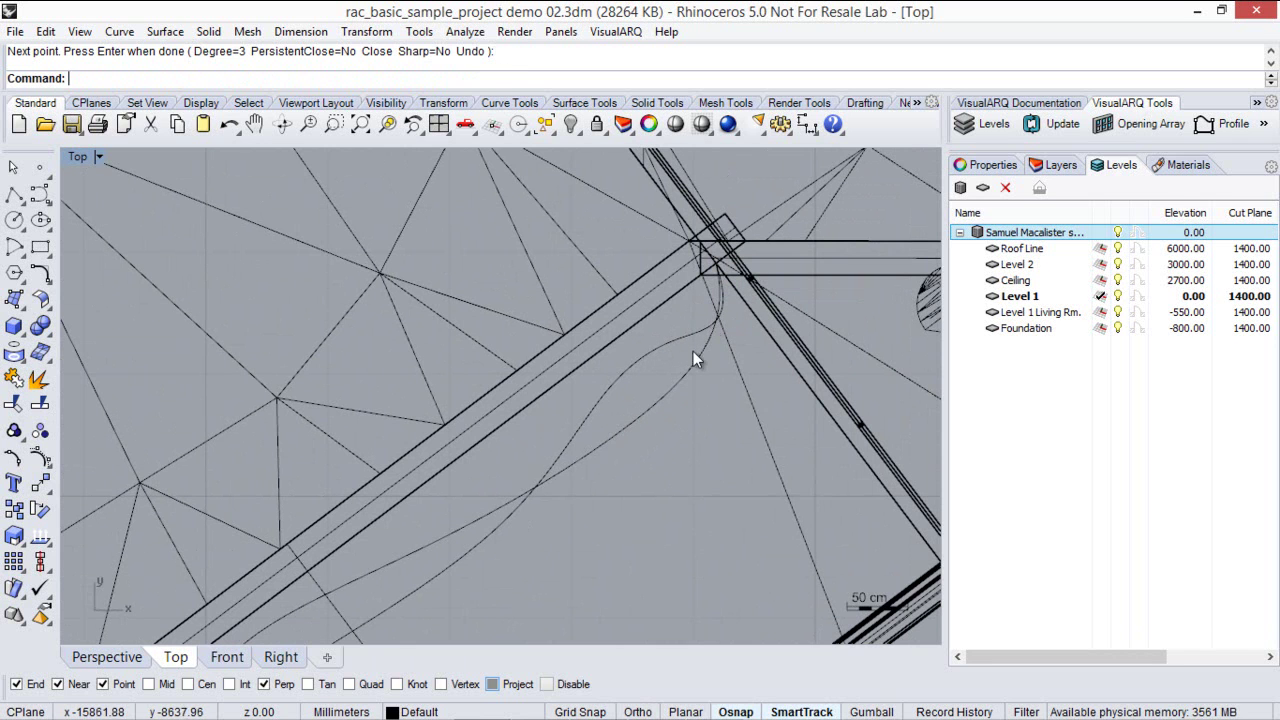
# Select the two wavy curves, check them against the courtyard wall in the perspective view, and pick one of them.
pyautogui.click(547, 483)
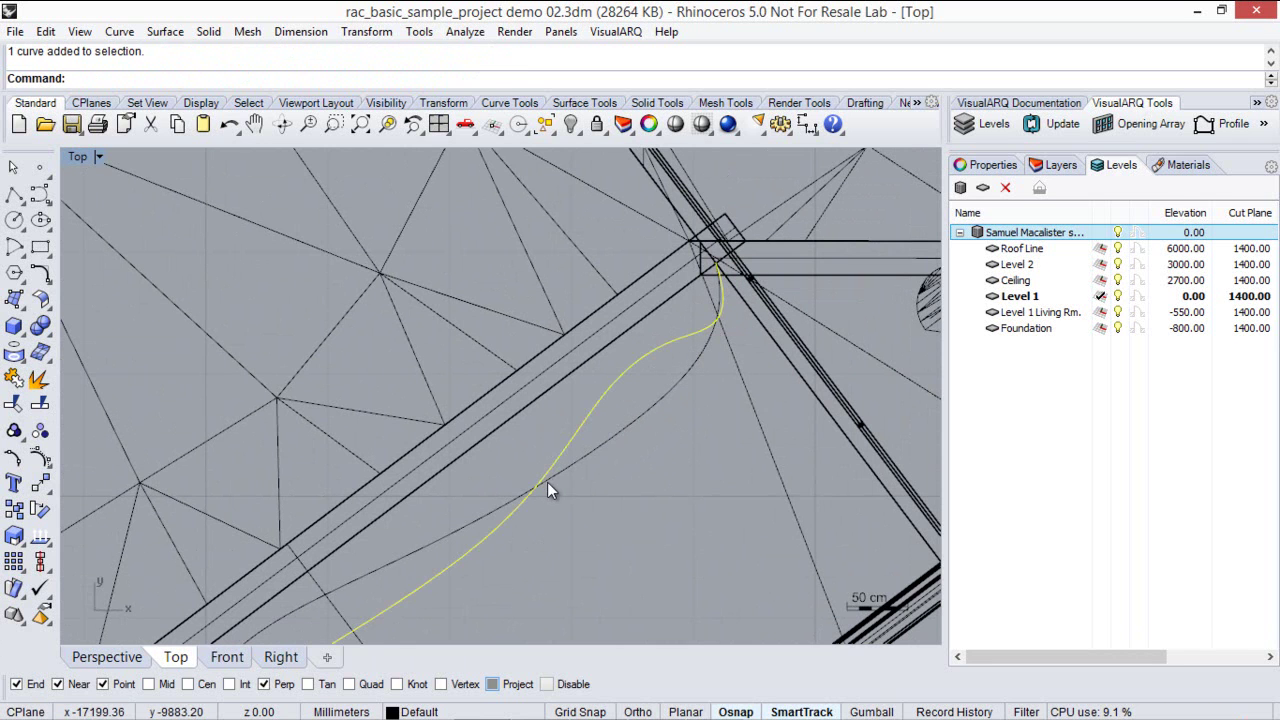
pyautogui.keyDown('shift'); pyautogui.click(550, 482); pyautogui.keyUp('shift')
pyautogui.click(106, 657)
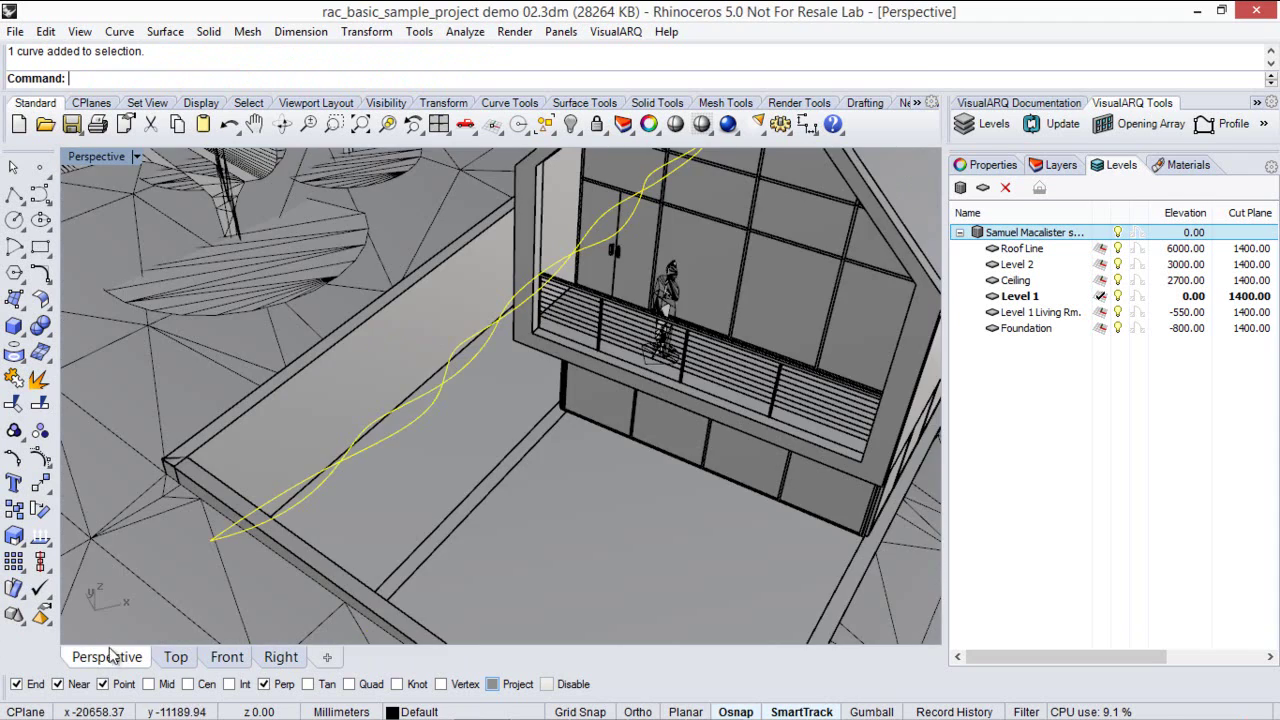
pyautogui.moveTo(368, 330); pyautogui.dragTo(406, 363, button='right')
pyautogui.scroll(3, 500, 320)
pyautogui.click(488, 347)
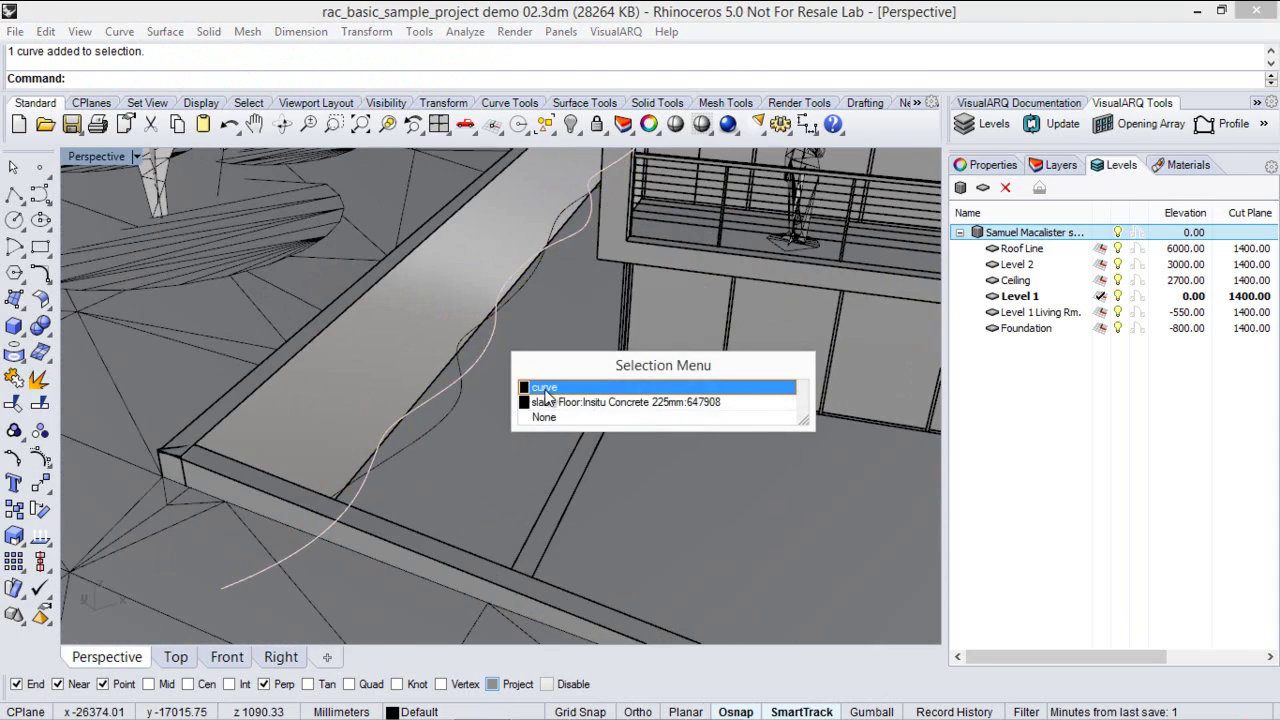
pyautogui.click(542, 388)
# Set the perspective view to Ghosted display, undo the last curve move and clear the selection.
pyautogui.click(112, 157)
pyautogui.click(205, 118)
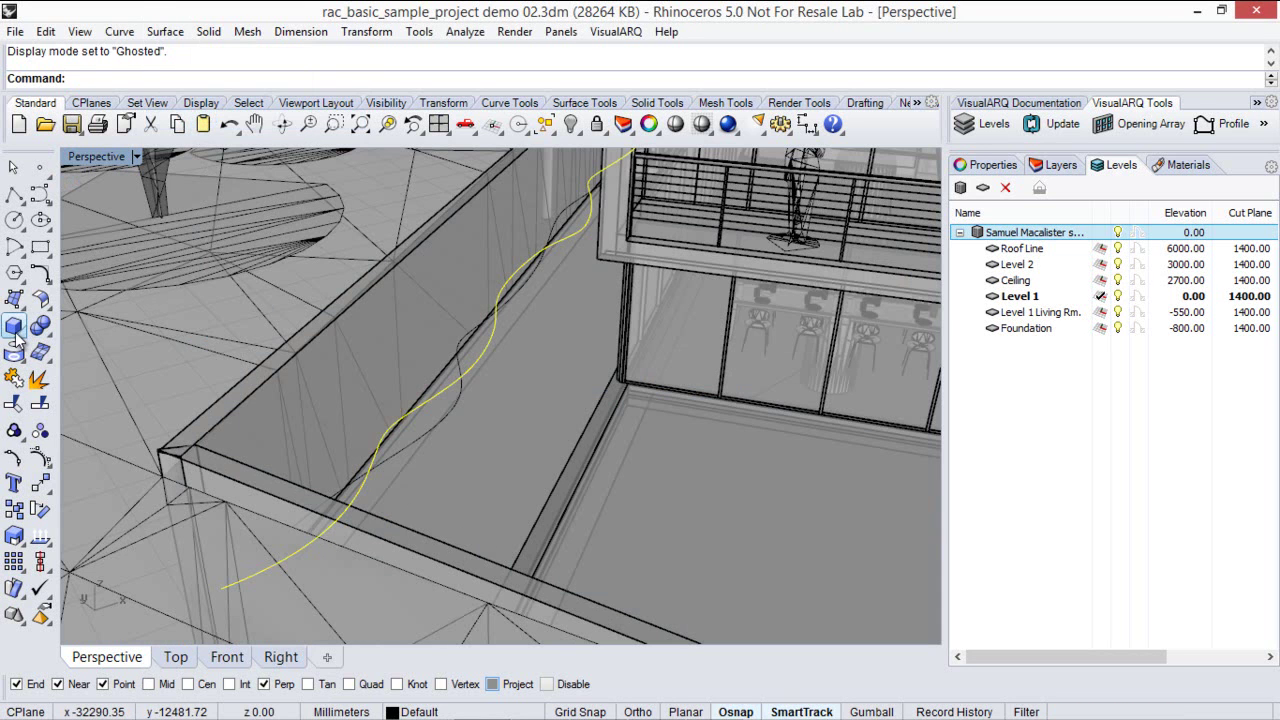
pyautogui.hotkey('ctrl', 'z')
pyautogui.click(178, 620)
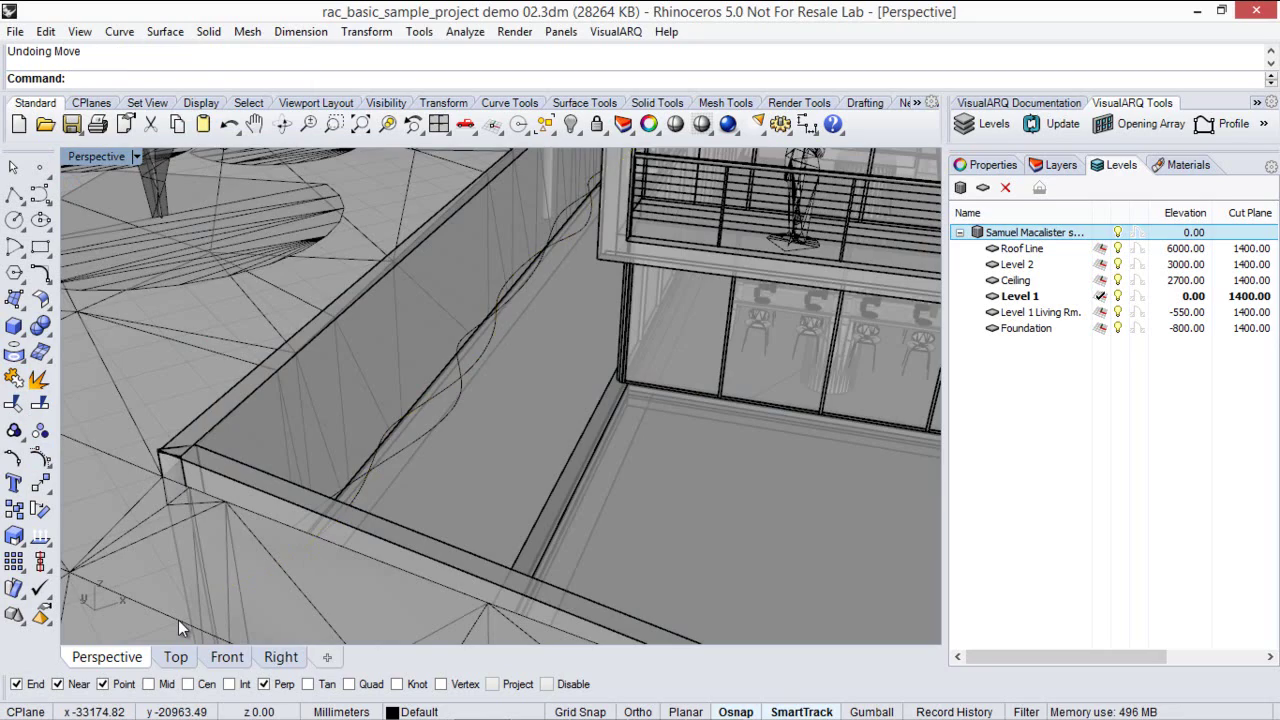
# Draw a polyline in the Top view from the curves' shared start point into the wall, along its length, and back to their shared end point.
pyautogui.click(176, 657)
pyautogui.moveTo(343, 443); pyautogui.dragTo(579, 313, button='right')
pyautogui.scroll(-9, 314, 511)
pyautogui.moveTo(302, 512); pyautogui.dragTo(481, 399, button='right')
pyautogui.scroll(7, 336, 485)
pyautogui.moveTo(336, 485); pyautogui.dragTo(446, 447, button='right')
pyautogui.scroll(3, 446, 452)
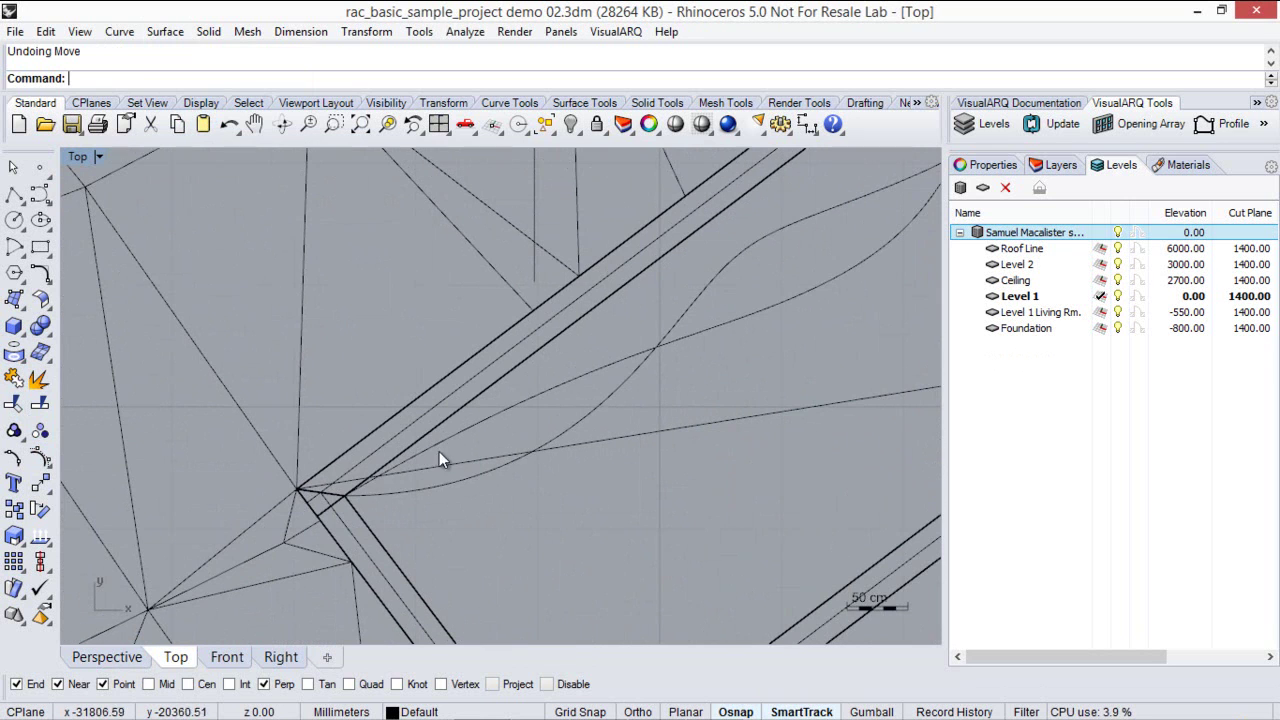
pyautogui.click(25, 197)
pyautogui.click(346, 495)
pyautogui.scroll(2, 345, 490)
pyautogui.scroll(1, 343, 470)
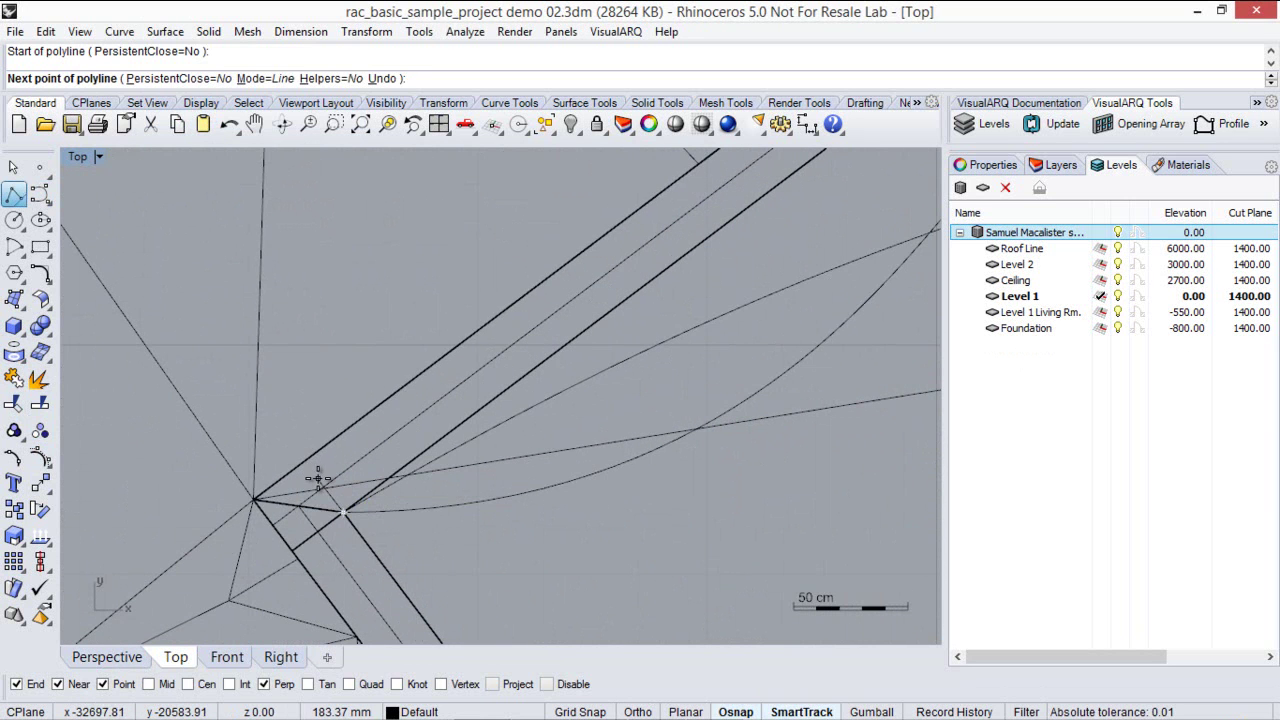
pyautogui.click(318, 478)
pyautogui.scroll(-4, 280, 535)
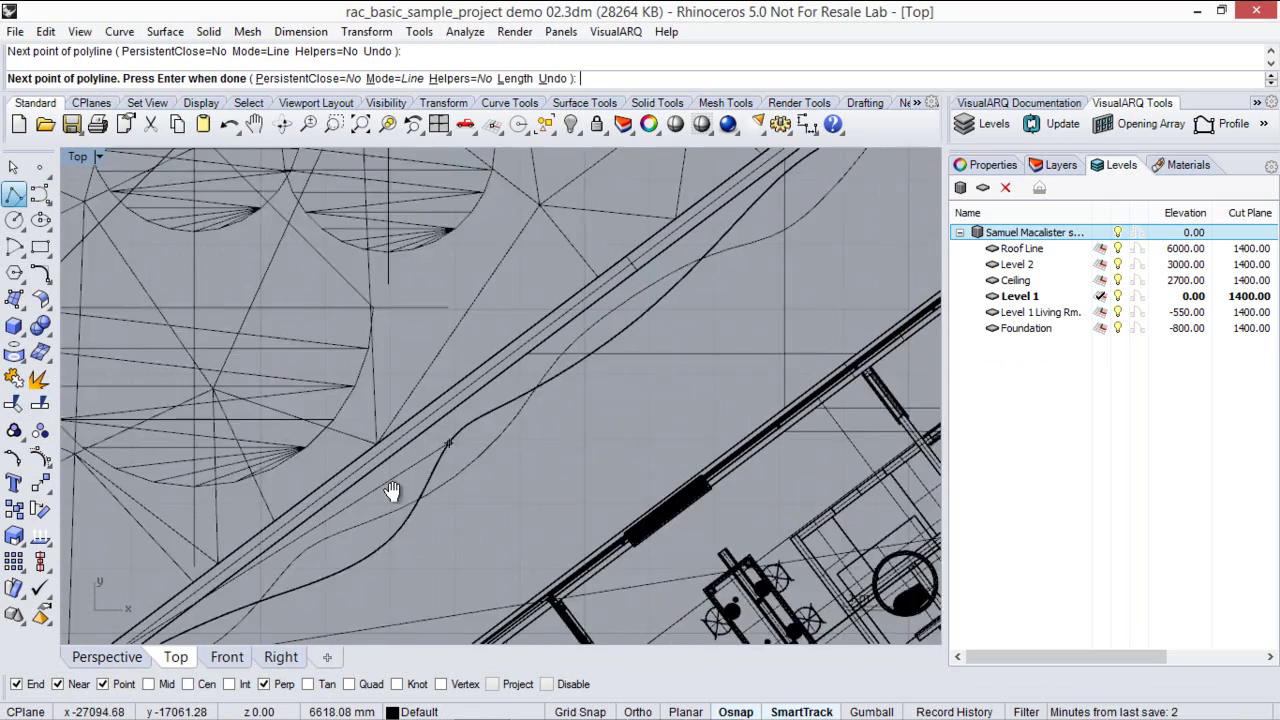
pyautogui.moveTo(730, 305); pyautogui.dragTo(505, 472, button='right')
pyautogui.moveTo(749, 217); pyautogui.dragTo(588, 383, button='right')
pyautogui.scroll(4, 692, 259)
pyautogui.scroll(3, 580, 298)
pyautogui.click(580, 298)
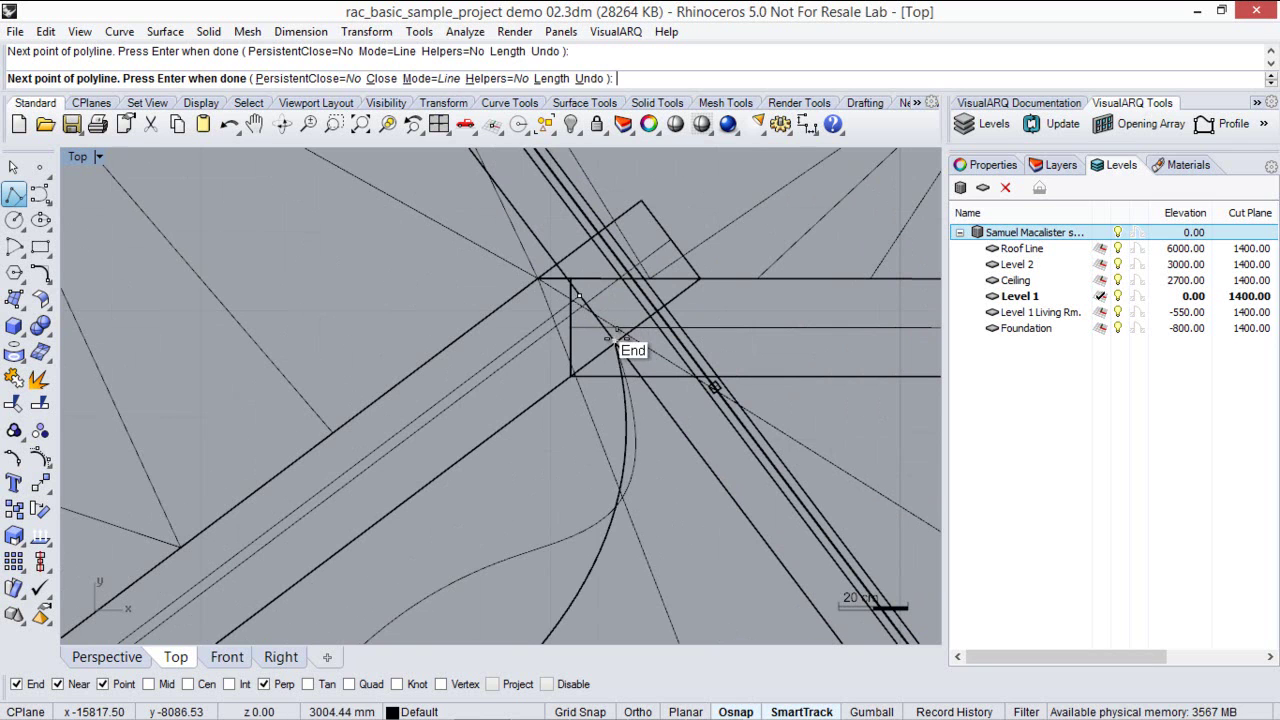
pyautogui.click(616, 340)
pyautogui.press('Return')
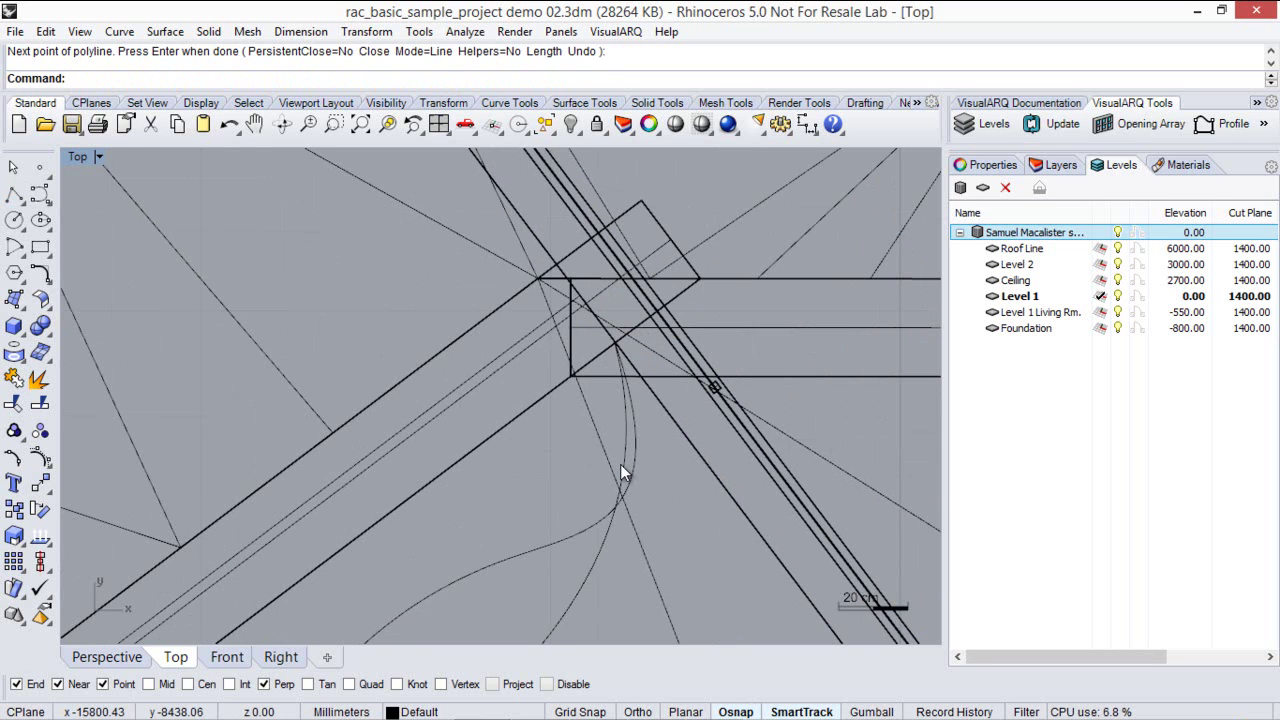
# Copy the polyline in place and join one copy with the second wavy curve into a closed outline.
pyautogui.click(621, 470)
pyautogui.click(522, 342)
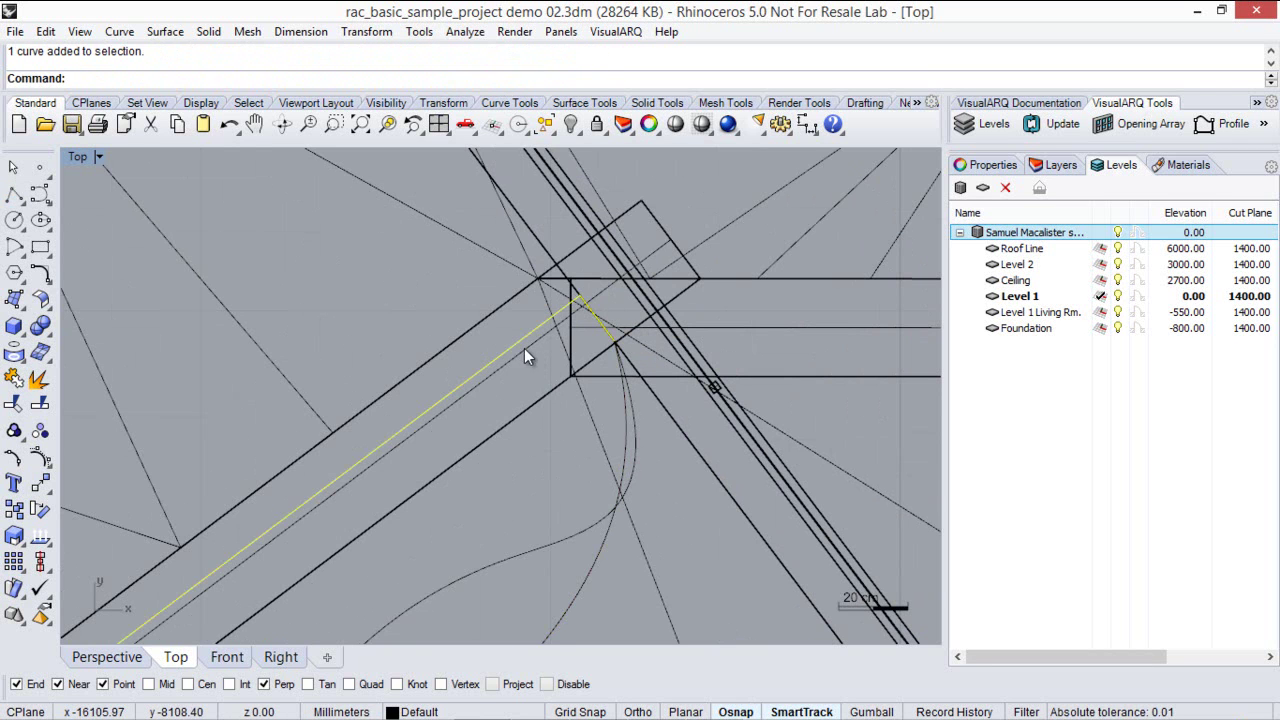
pyautogui.click(14, 508)
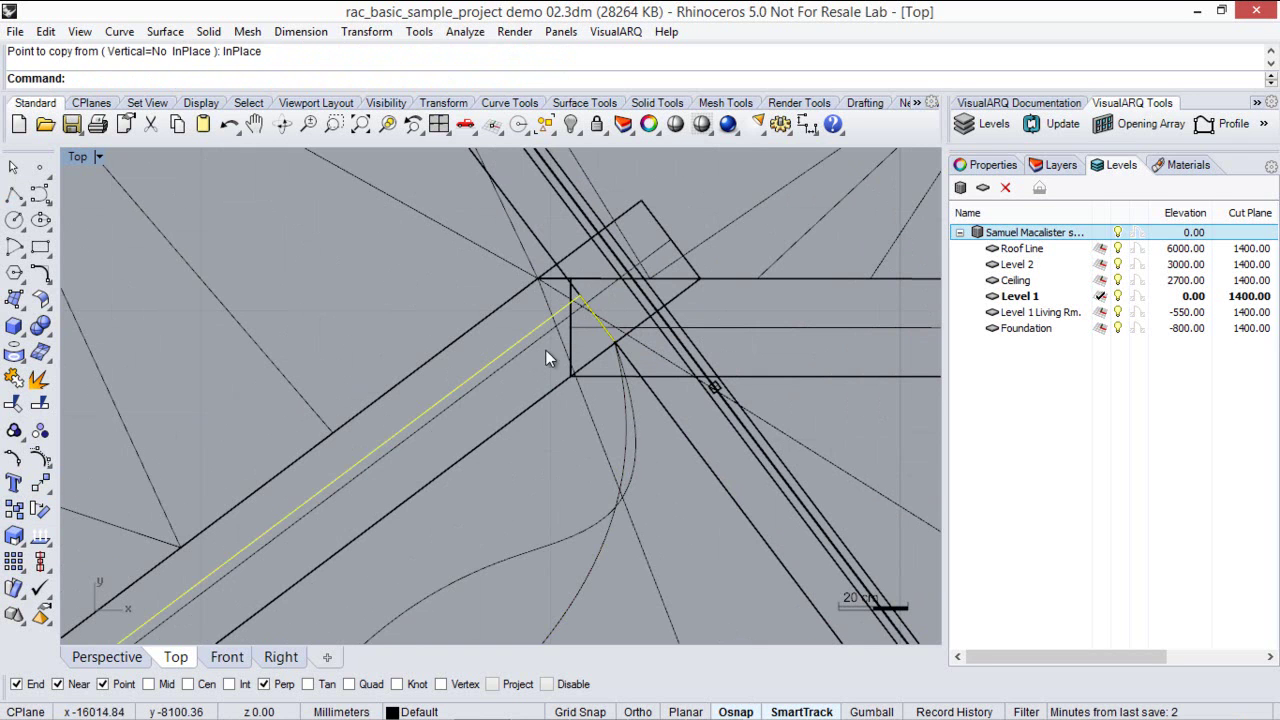
pyautogui.keyDown('shift'); pyautogui.click(631, 443); pyautogui.keyUp('shift')
pyautogui.scroll(-2, 643, 411)
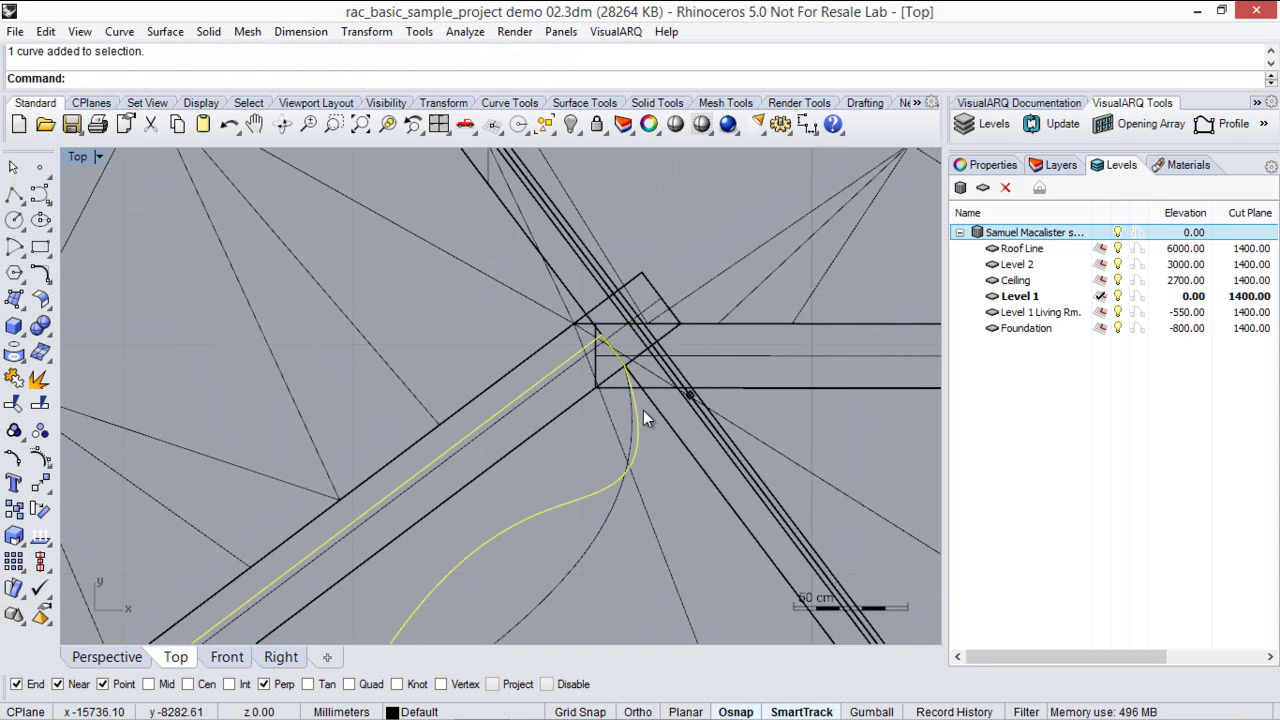
pyautogui.click(14, 378)
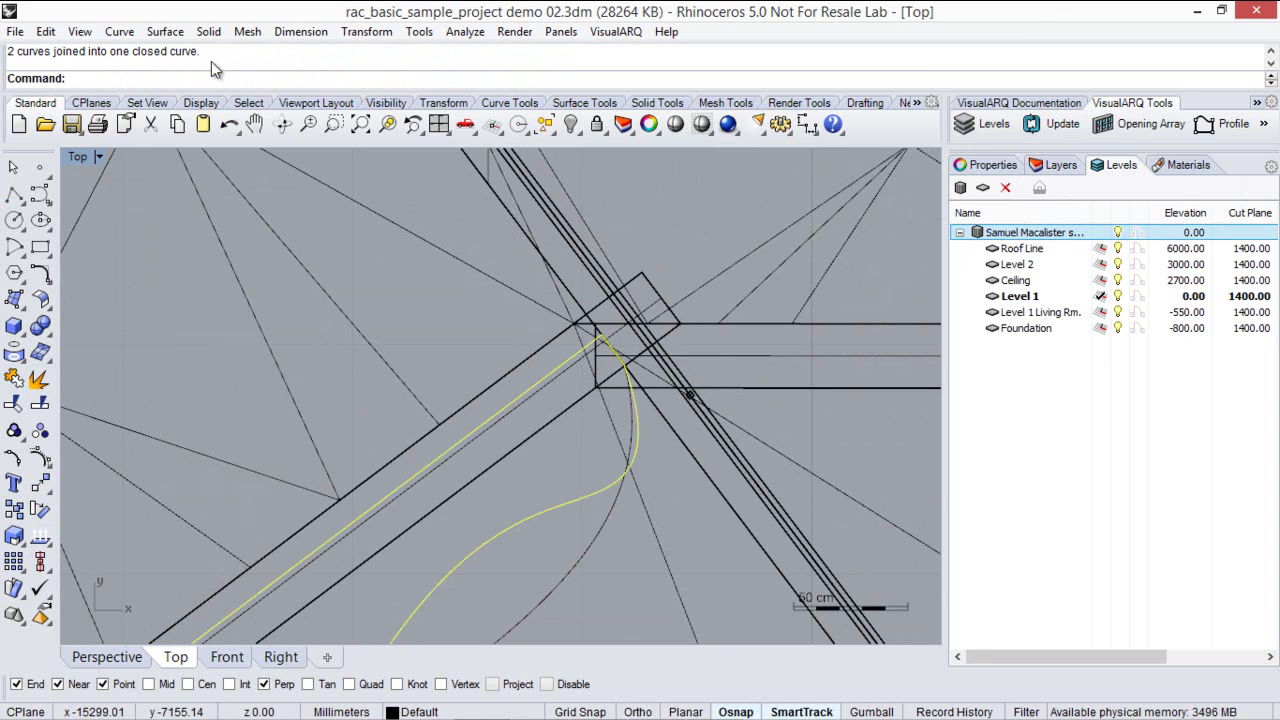
# Join the remaining polyline copy with the first wavy curve into another closed outline.
pyautogui.scroll(1, 502, 377)
pyautogui.click(512, 358)
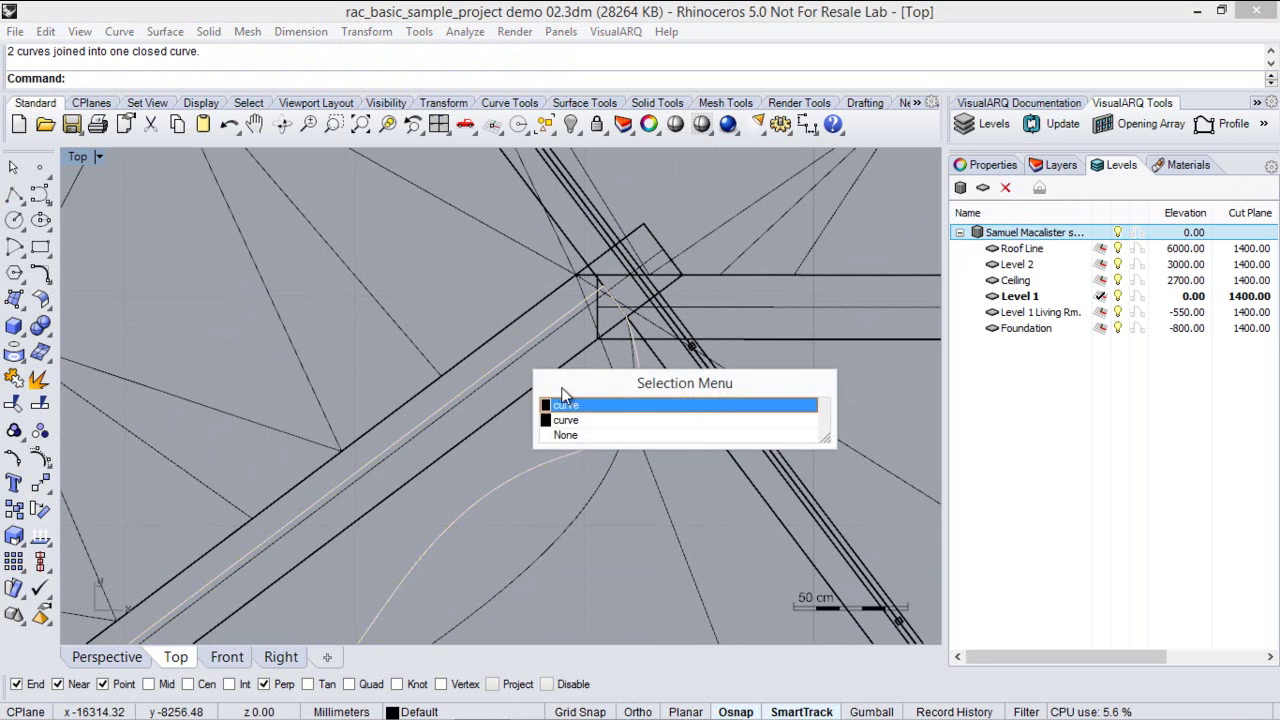
pyautogui.click(568, 405)
pyautogui.click(521, 350)
pyautogui.click(582, 401)
pyautogui.keyDown('shift'); pyautogui.click(620, 445); pyautogui.keyUp('shift')
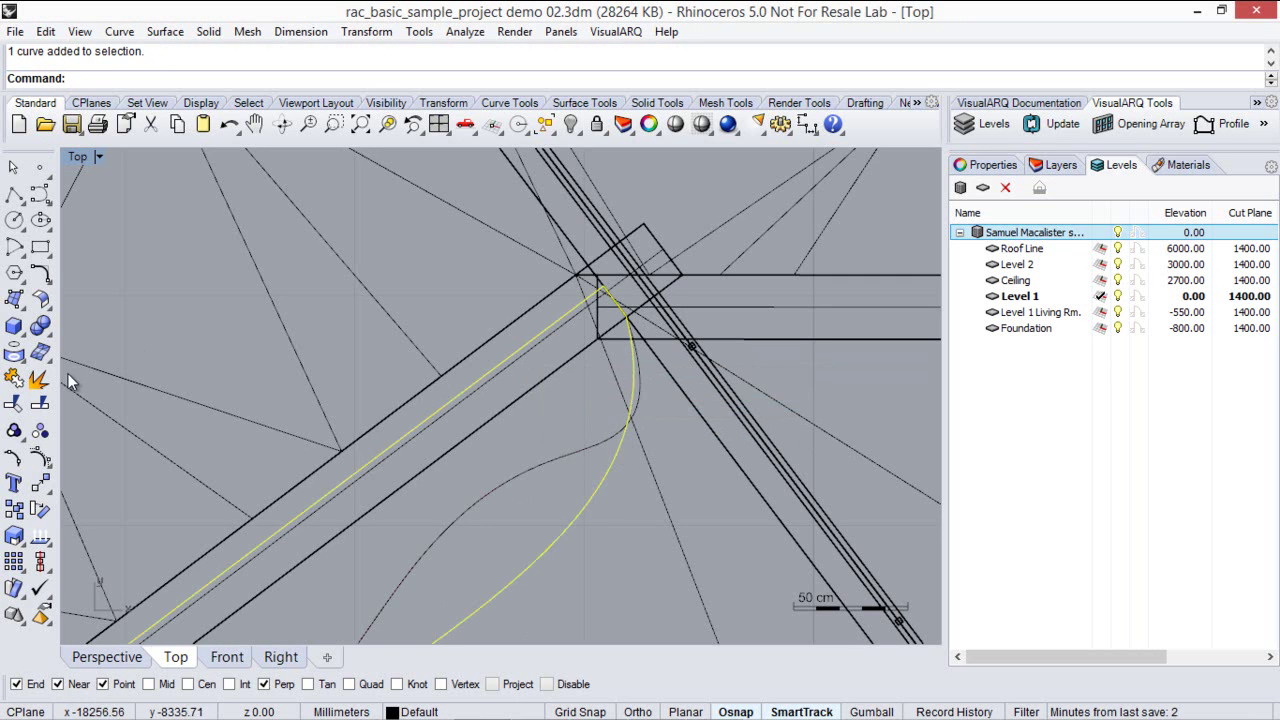
pyautogui.click(17, 385)
# Flatten the selected closed outline with Set Points, using only world Z, to the height of the courtyard wall's top corner.
pyautogui.moveTo(234, 423); pyautogui.dragTo(430, 310, button='right')
pyautogui.click(80, 662)
pyautogui.moveTo(385, 445); pyautogui.dragTo(434, 372, button='right')
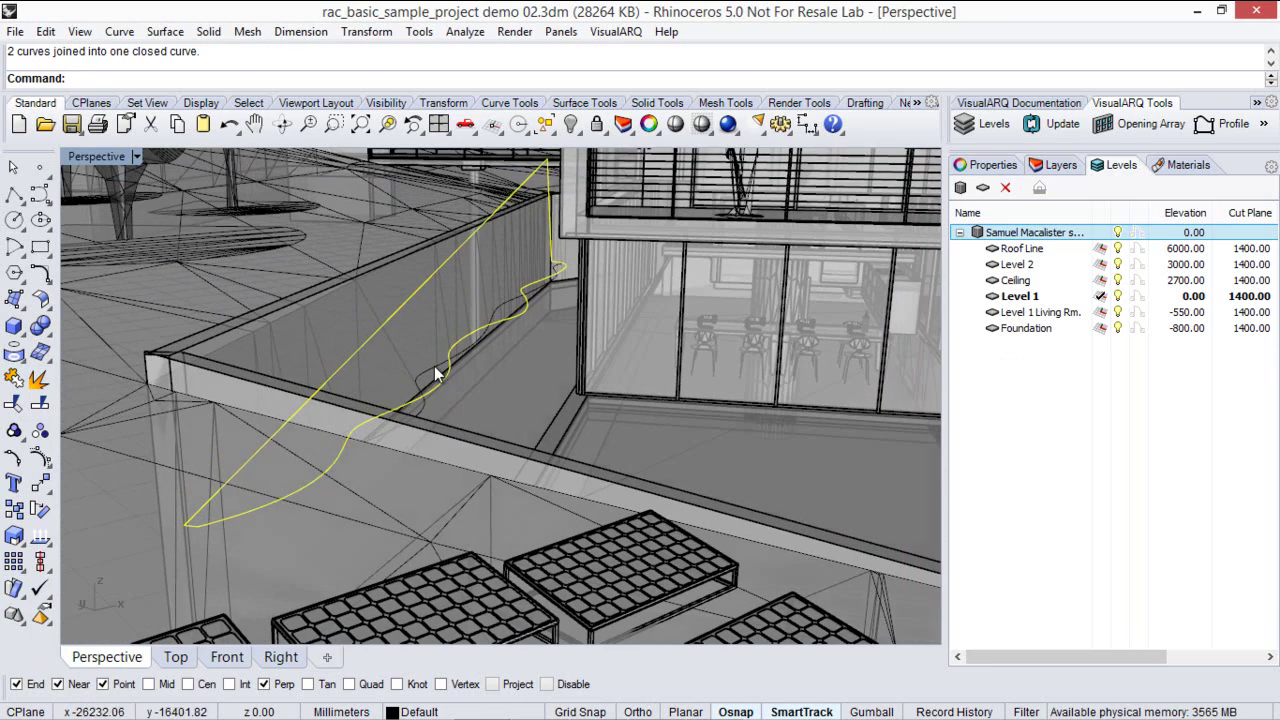
pyautogui.click(47, 489)
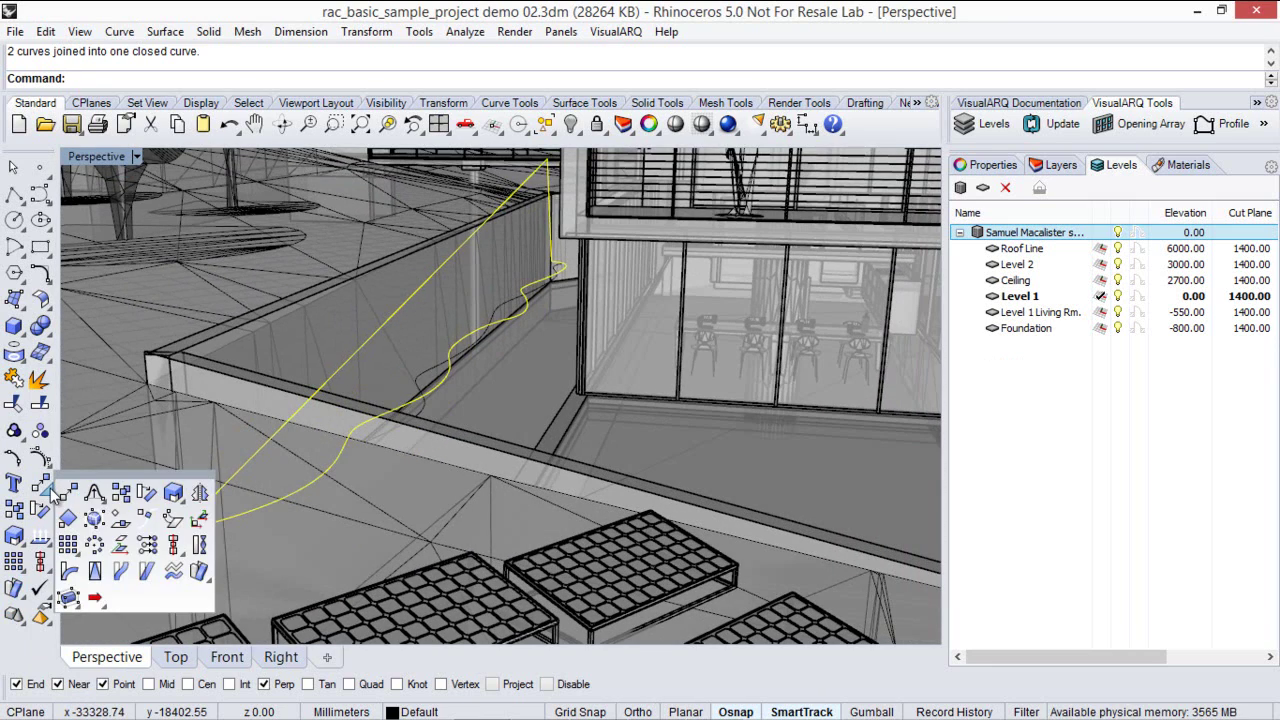
pyautogui.click(145, 538)
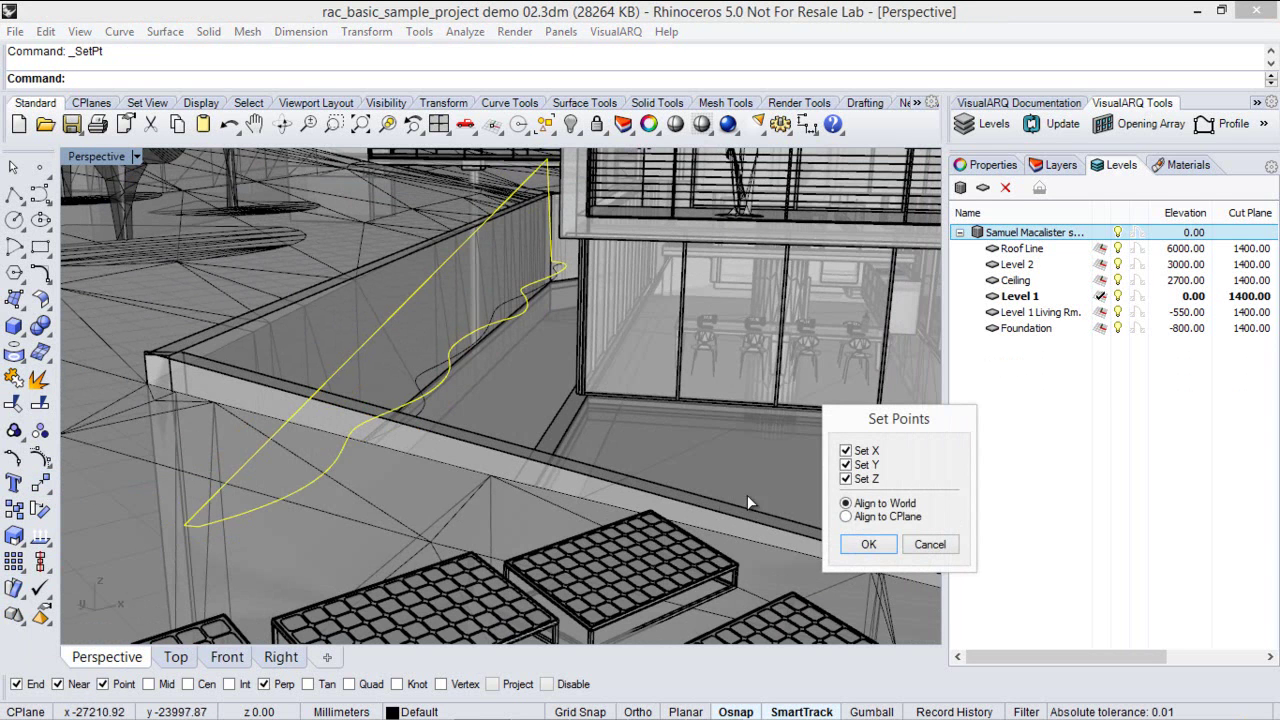
pyautogui.click(862, 544)
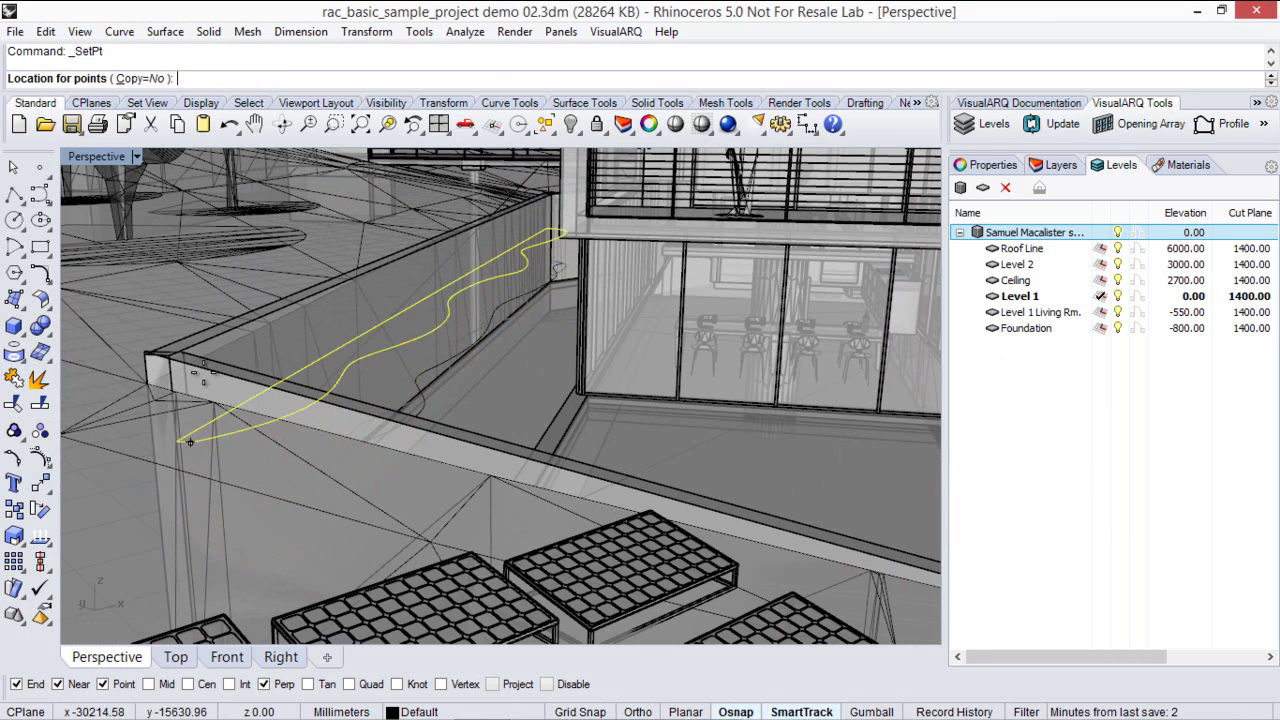
pyautogui.click(189, 352)
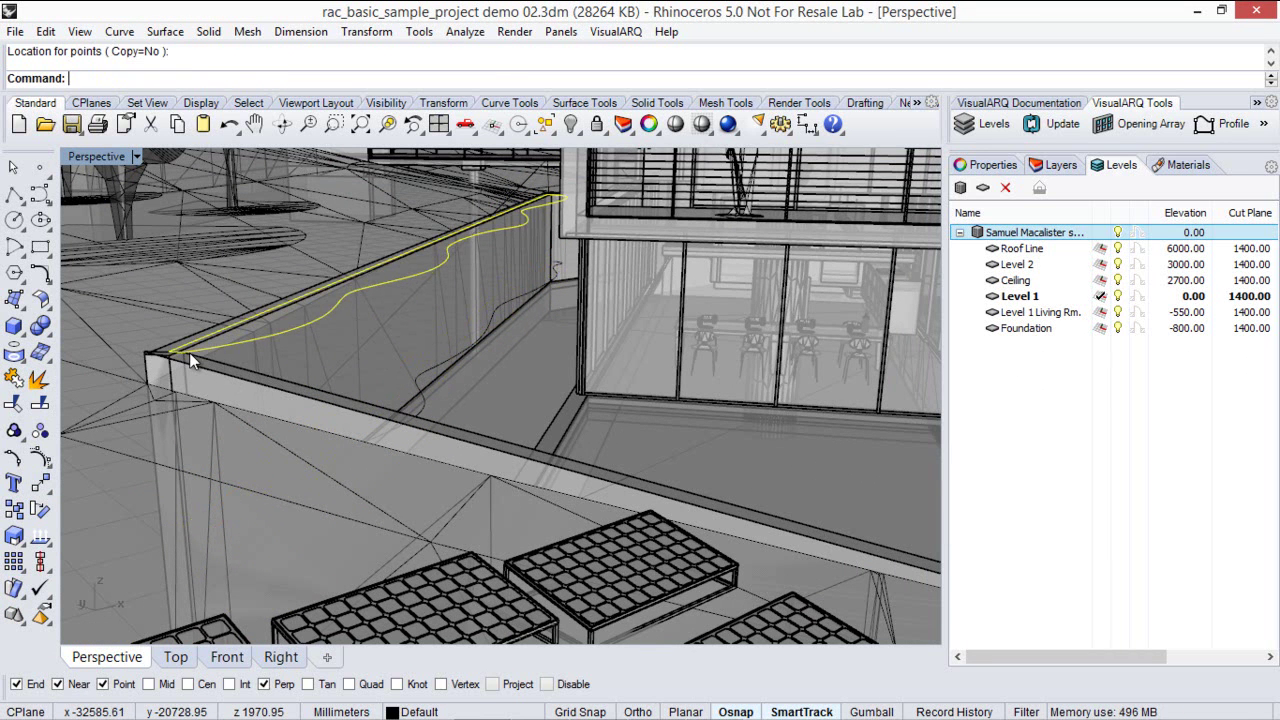
# Flatten the remaining closed wavy outline with Set Points to the height of the courtyard floor edge at the wall's base.
pyautogui.scroll(5, 450, 345)
pyautogui.click(458, 356)
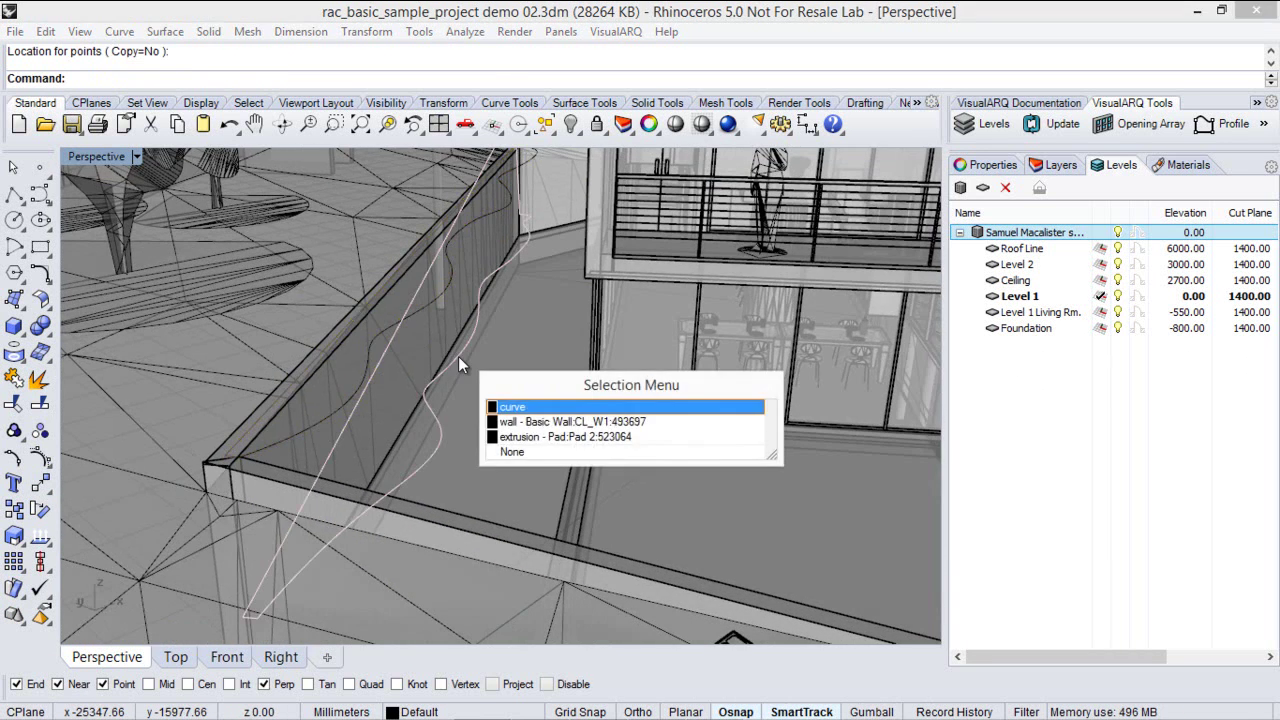
pyautogui.click(559, 406)
pyautogui.rightClick(559, 406)
pyautogui.click(868, 544)
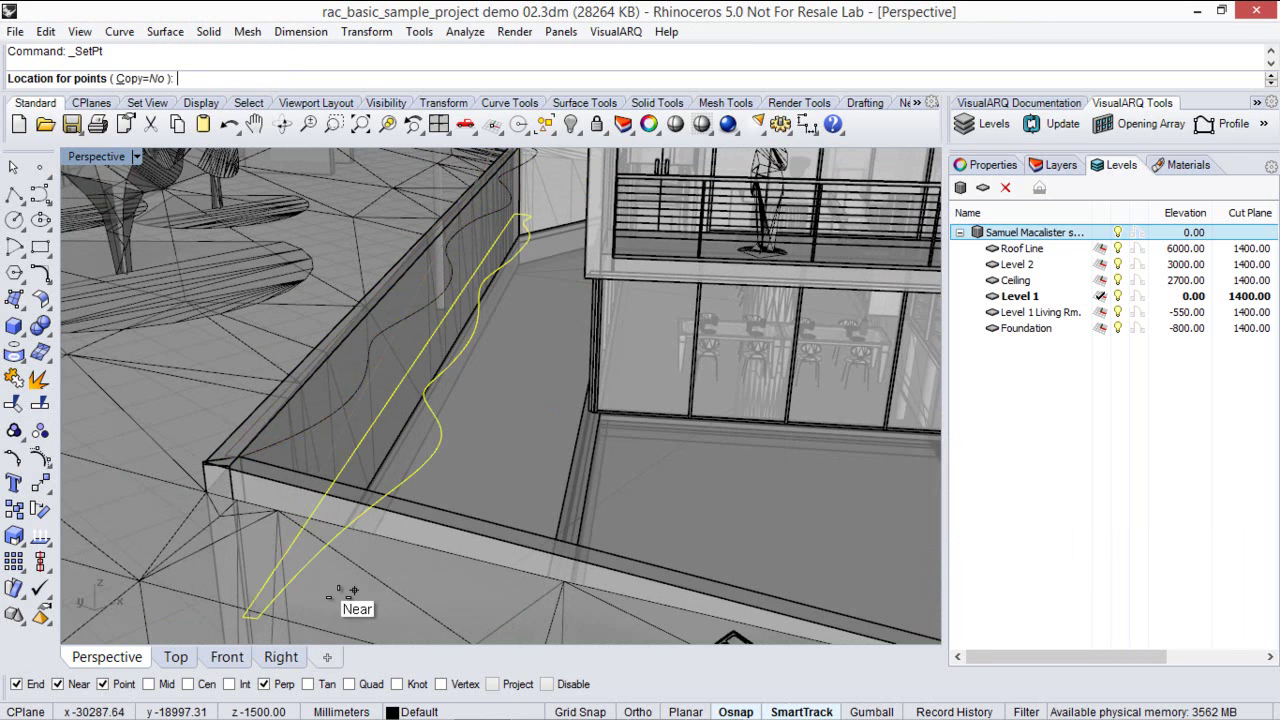
pyautogui.moveTo(332, 580); pyautogui.dragTo(338, 488, button='right')
pyautogui.scroll(2, 286, 543)
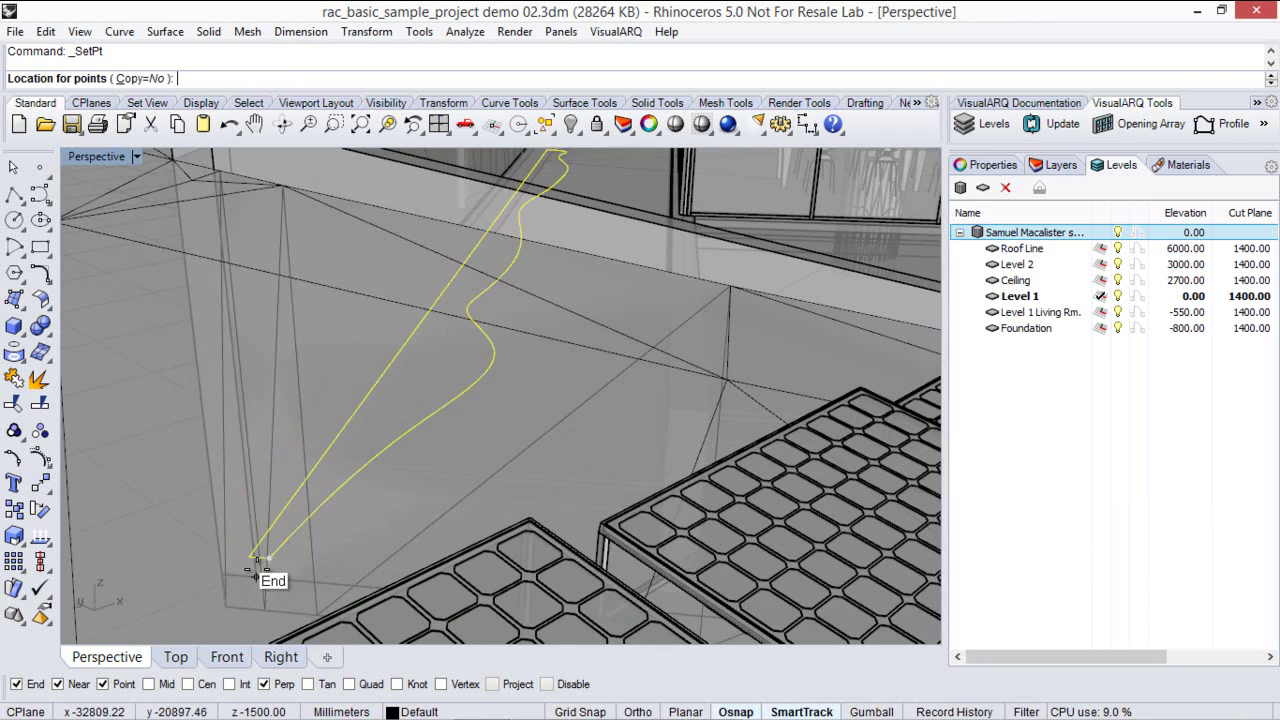
pyautogui.moveTo(314, 570); pyautogui.dragTo(246, 589, button='right')
pyautogui.scroll(-3, 246, 589)
pyautogui.keyDown('shift'); pyautogui.moveTo(251, 545); pyautogui.dragTo(286, 520, button='right'); pyautogui.keyUp('shift')
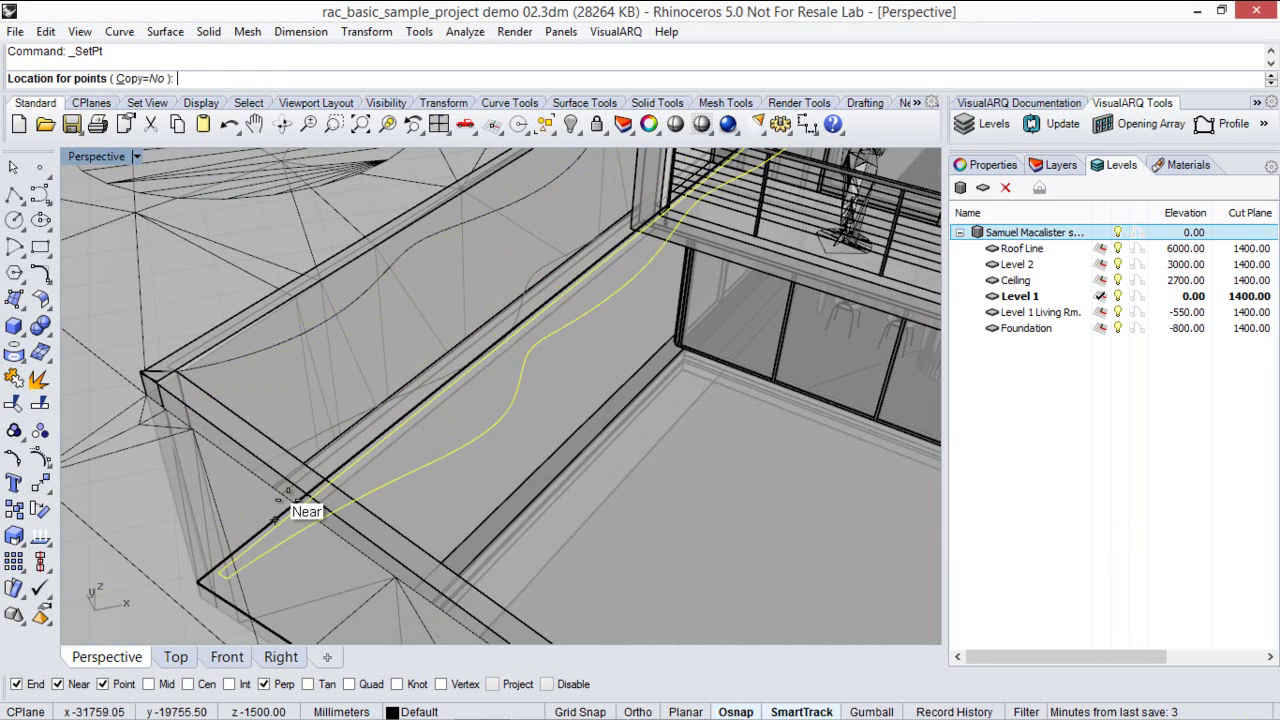
pyautogui.click(327, 444)
pyautogui.moveTo(328, 447); pyautogui.dragTo(414, 476, button='right')
pyautogui.press('Escape')
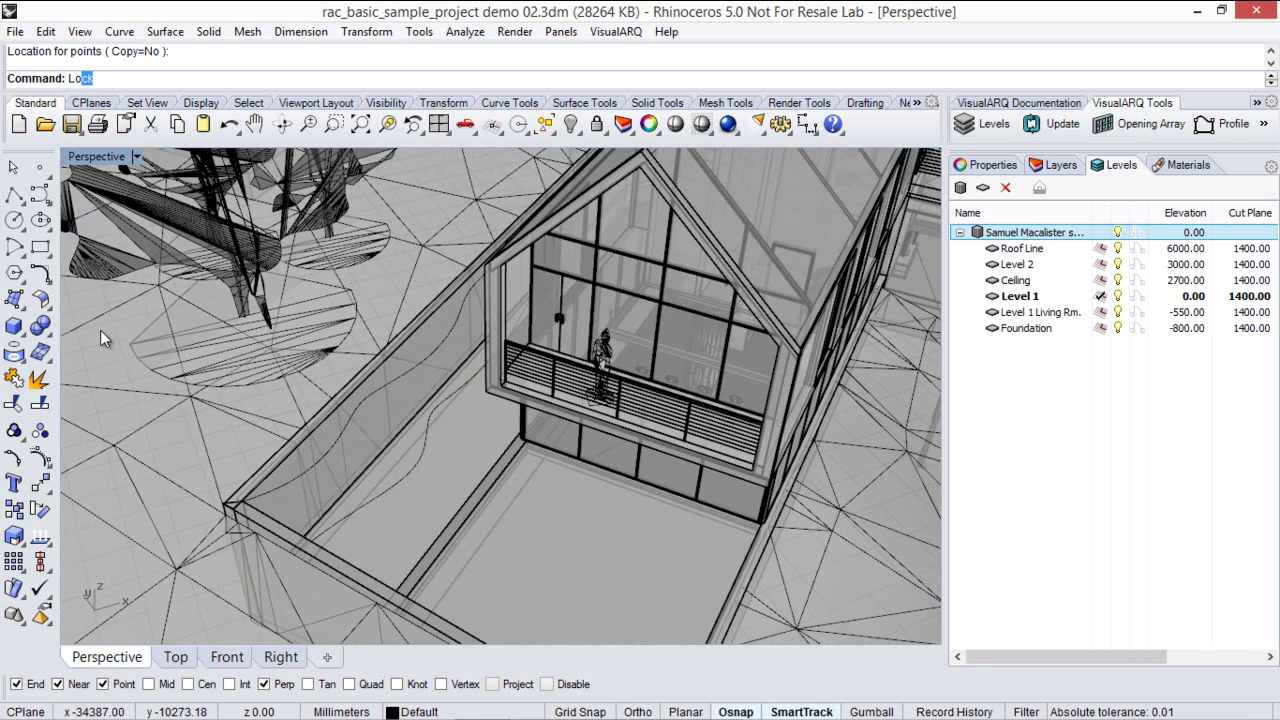
# Loft between the upper and lower closed outlines with the Normal style and no simplification of the cross-sections.
pyautogui.write('ft')
pyautogui.press('Return')
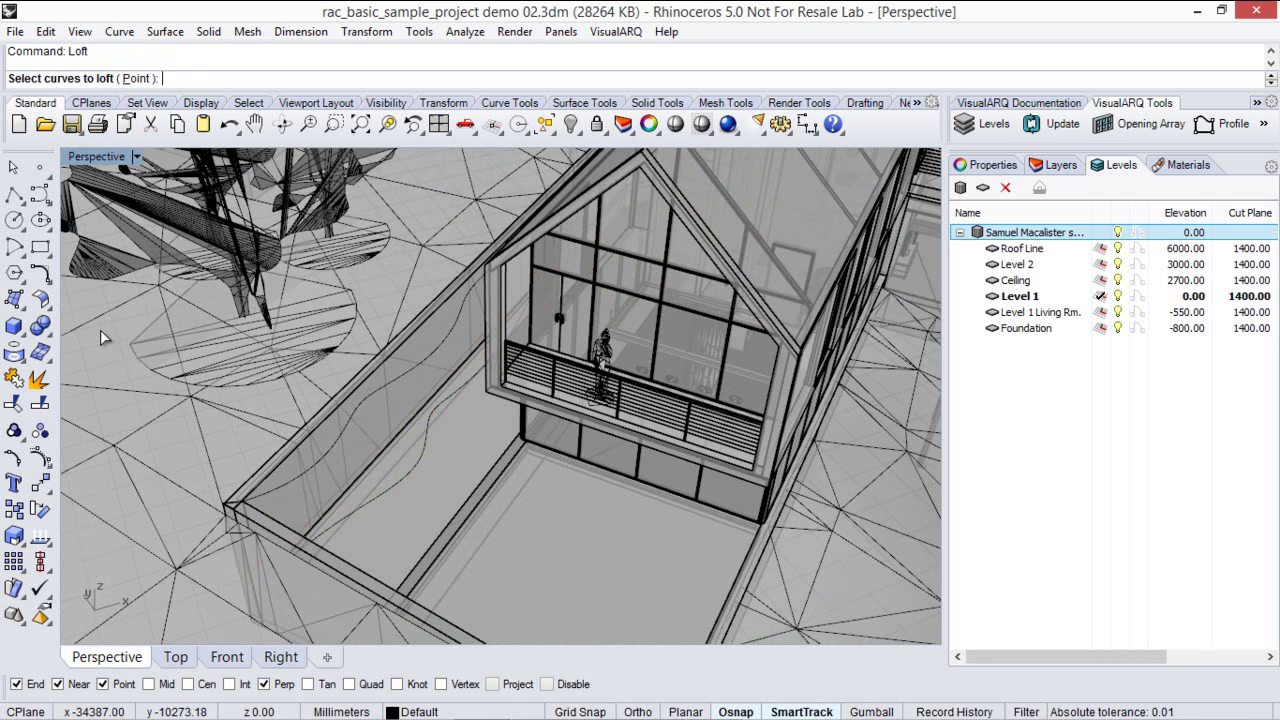
pyautogui.click(405, 377)
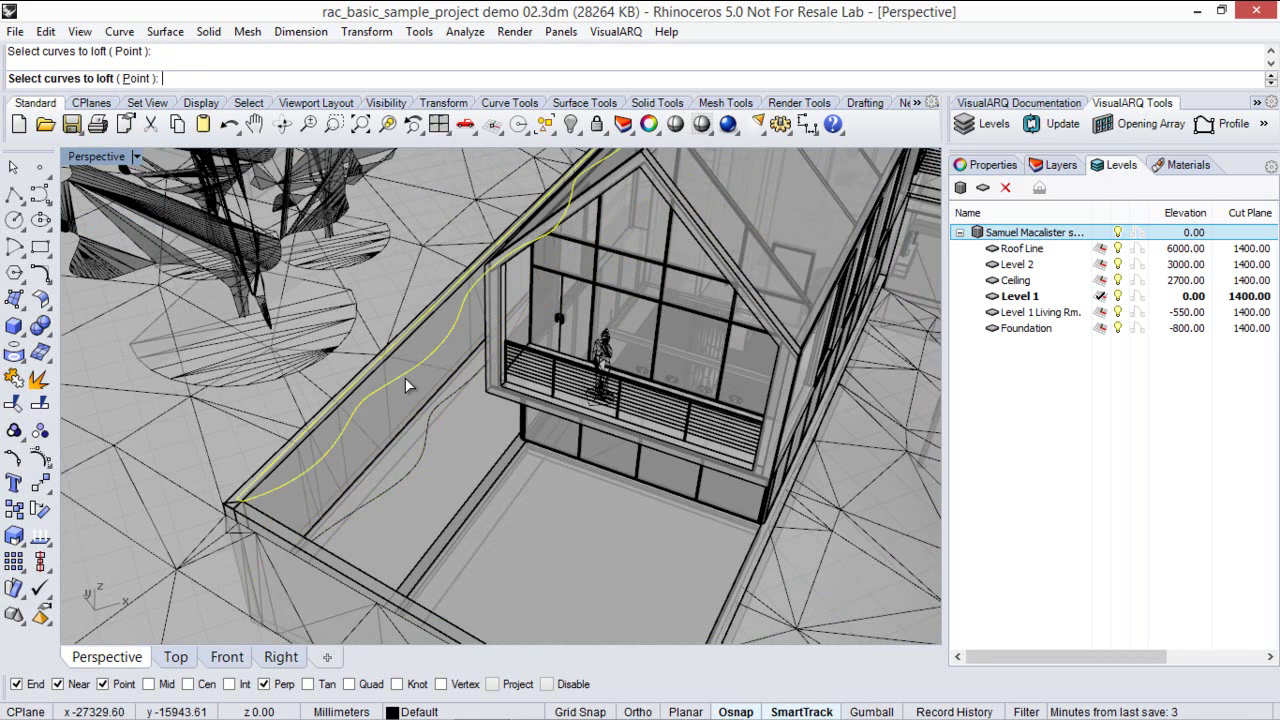
pyautogui.click(420, 460)
pyautogui.press('Return')
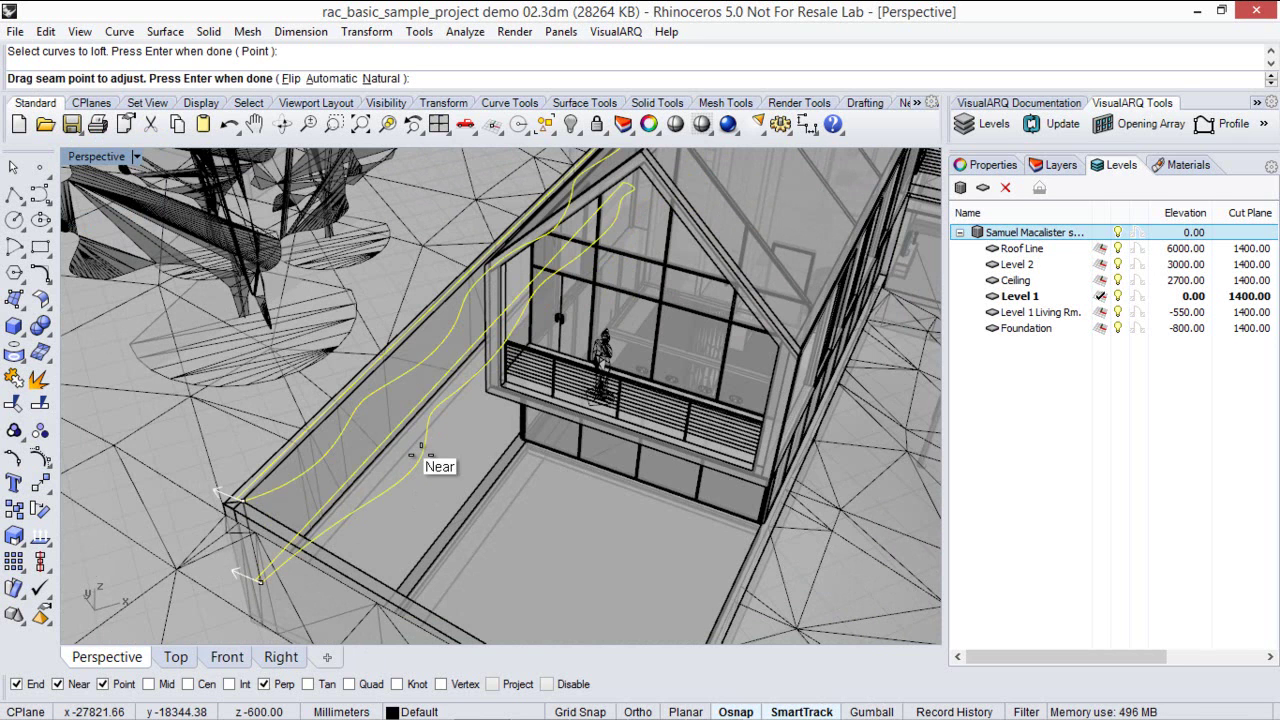
pyautogui.press('Return')
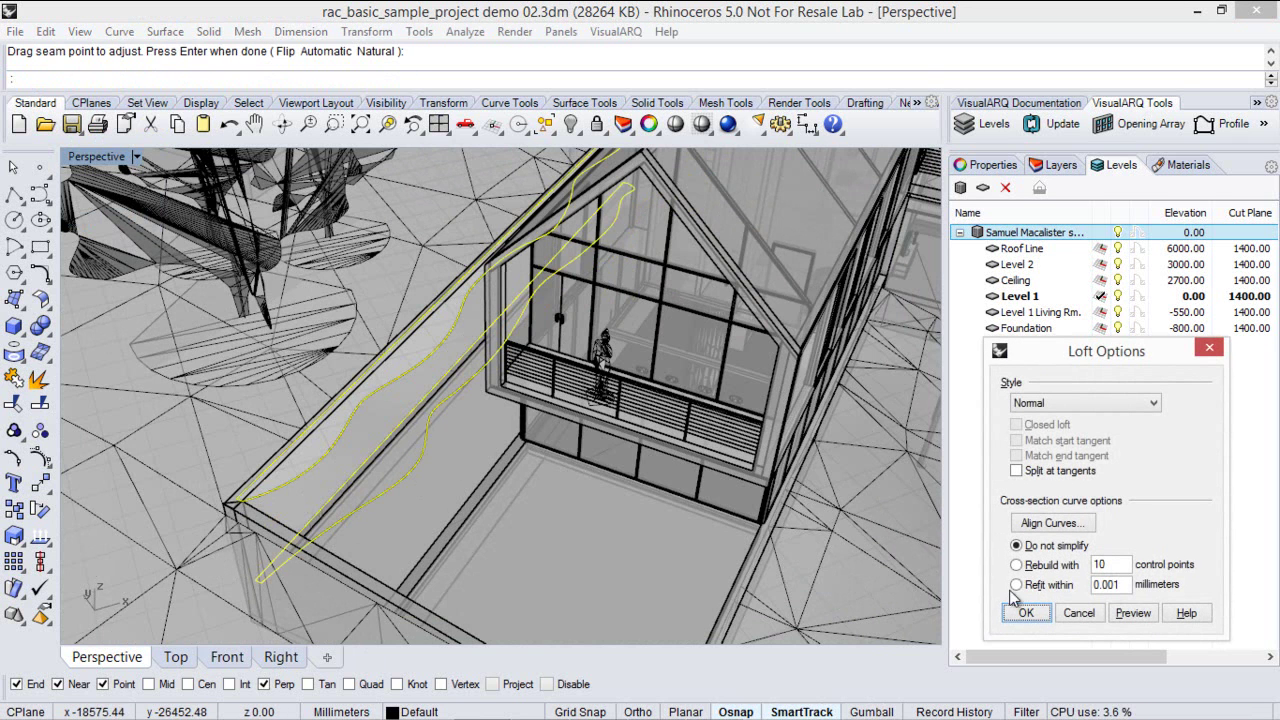
pyautogui.click(1027, 615)
# Set the Perspective viewport to Shaded display mode for a view of the lofted wavy surface.
pyautogui.moveTo(556, 455); pyautogui.dragTo(492, 352, button='right')
pyautogui.scroll(4, 488, 360)
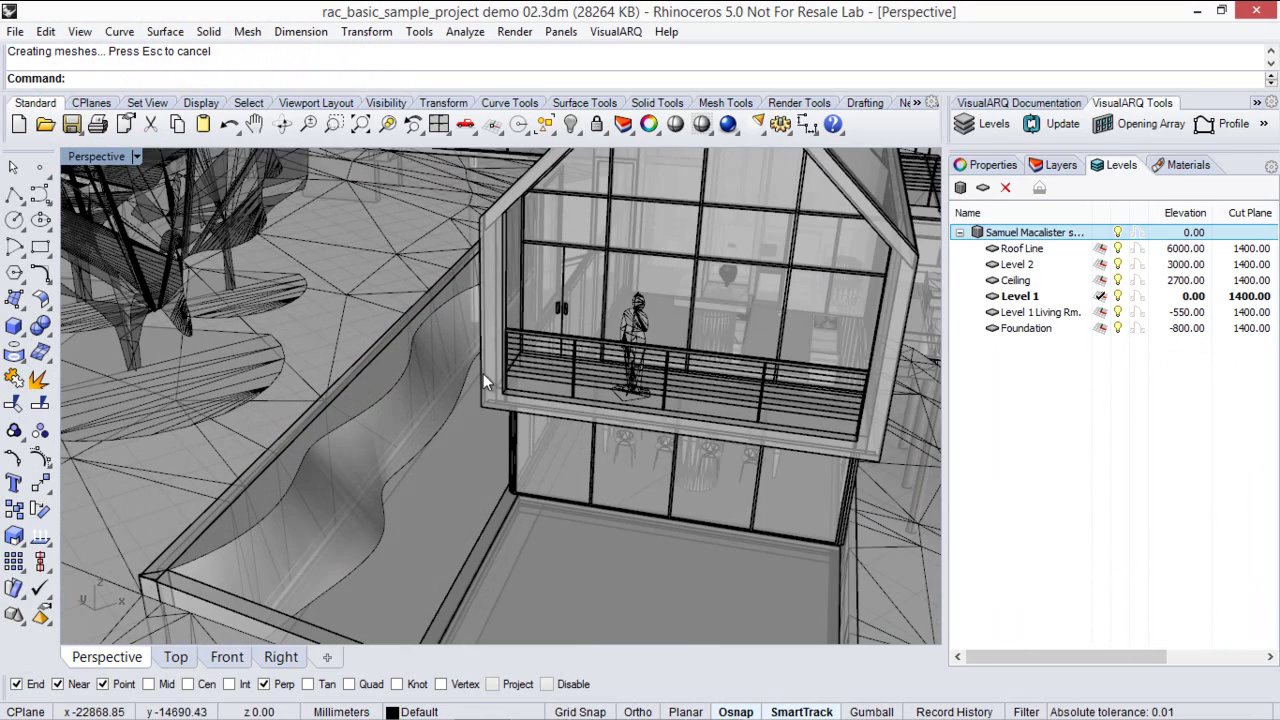
pyautogui.click(111, 157)
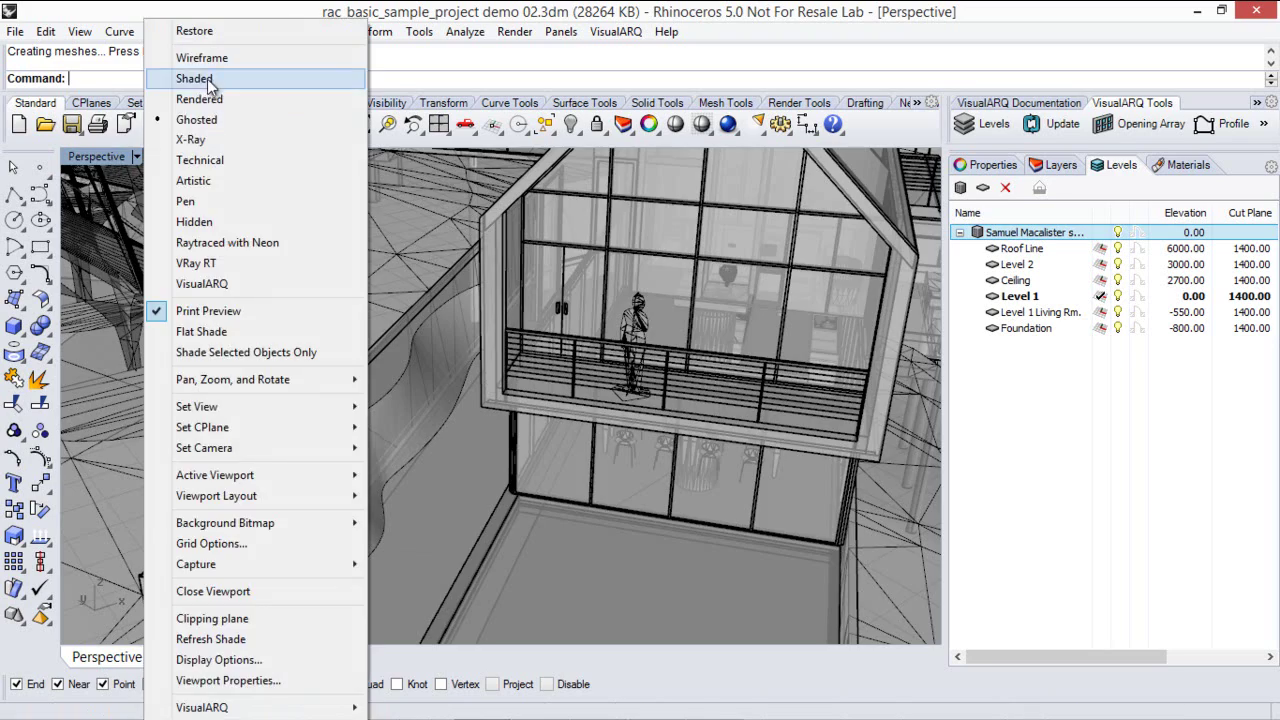
pyautogui.click(208, 78)
pyautogui.moveTo(473, 389)
pyautogui.mouseDown(button='right')
pyautogui.moveTo(511, 380)
pyautogui.moveTo(480, 366)
pyautogui.moveTo(470, 392)
pyautogui.mouseUp(button='right')
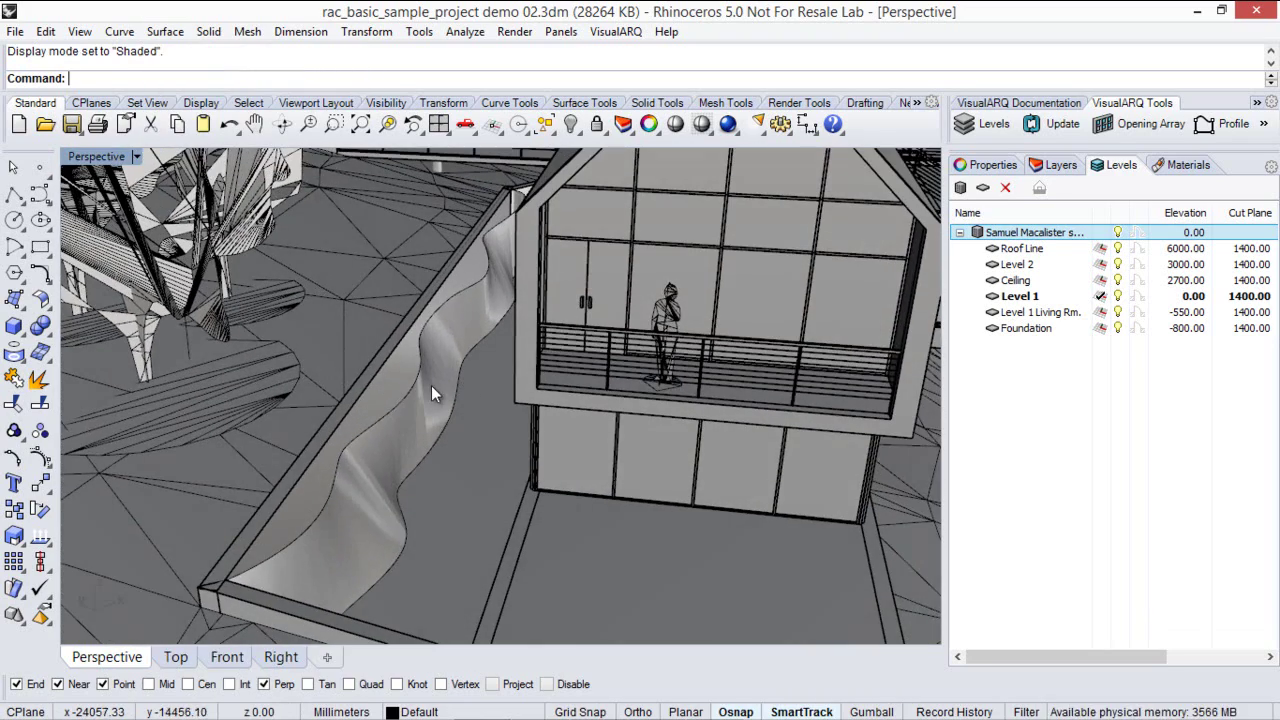
# Cap the lofted wavy polysurface into a solid and show its general object properties.
pyautogui.click(431, 385)
pyautogui.write('C')
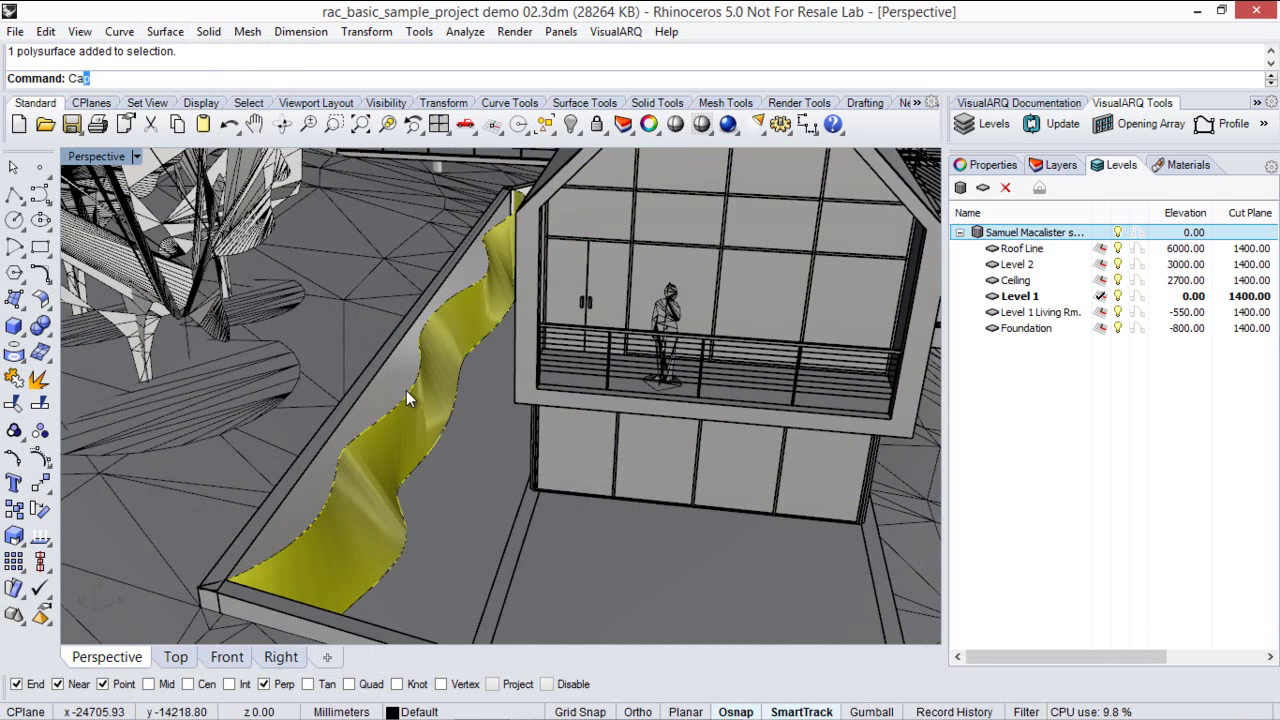
pyautogui.write('ap')
pyautogui.press('Return')
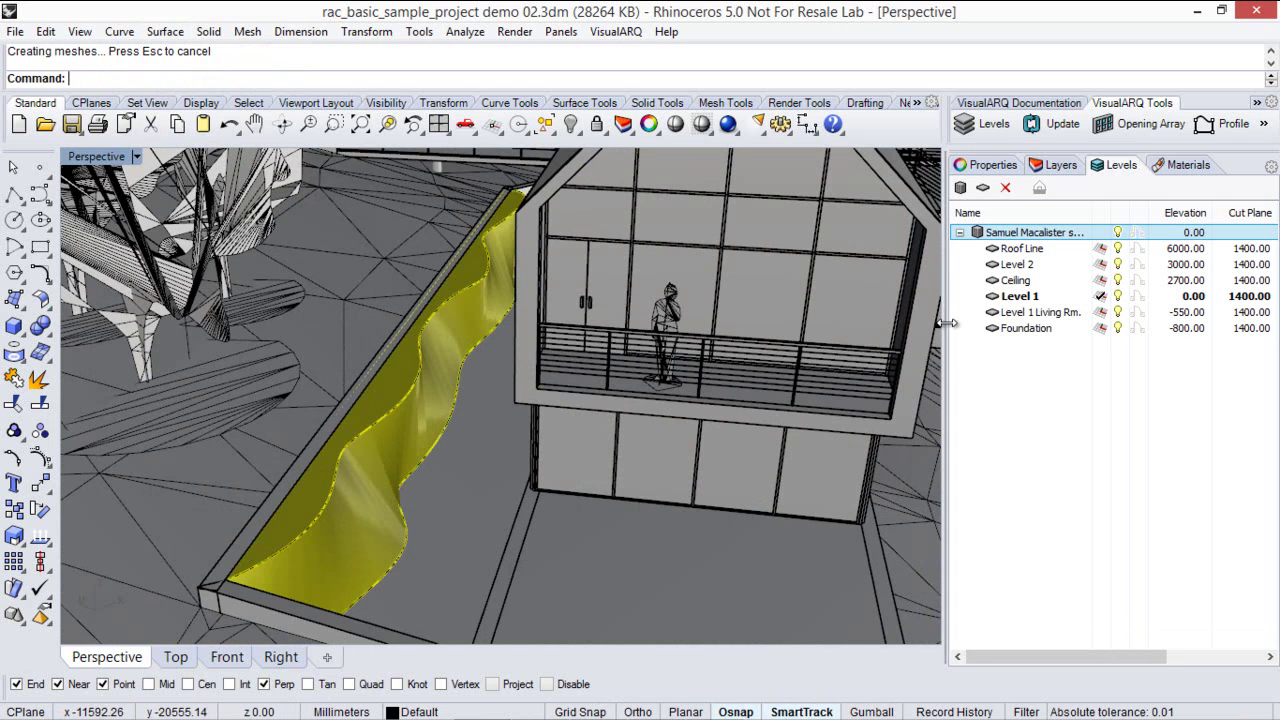
pyautogui.click(985, 165)
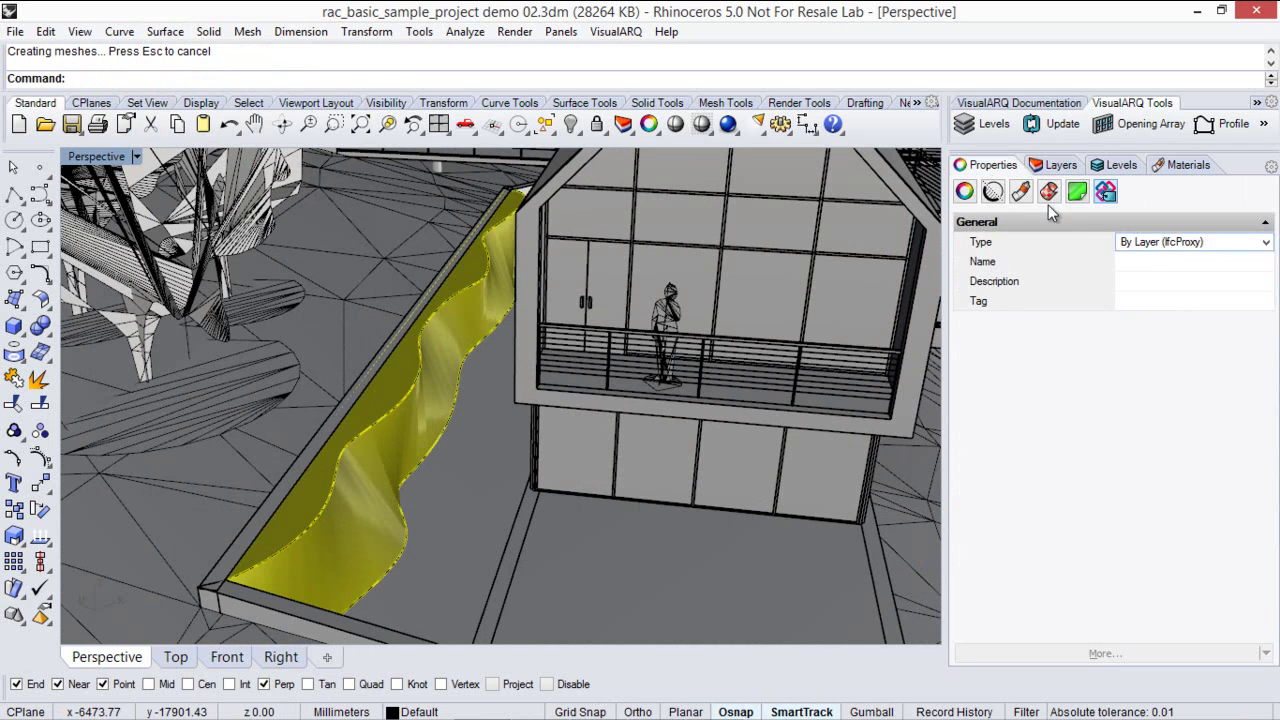
pyautogui.click(972, 195)
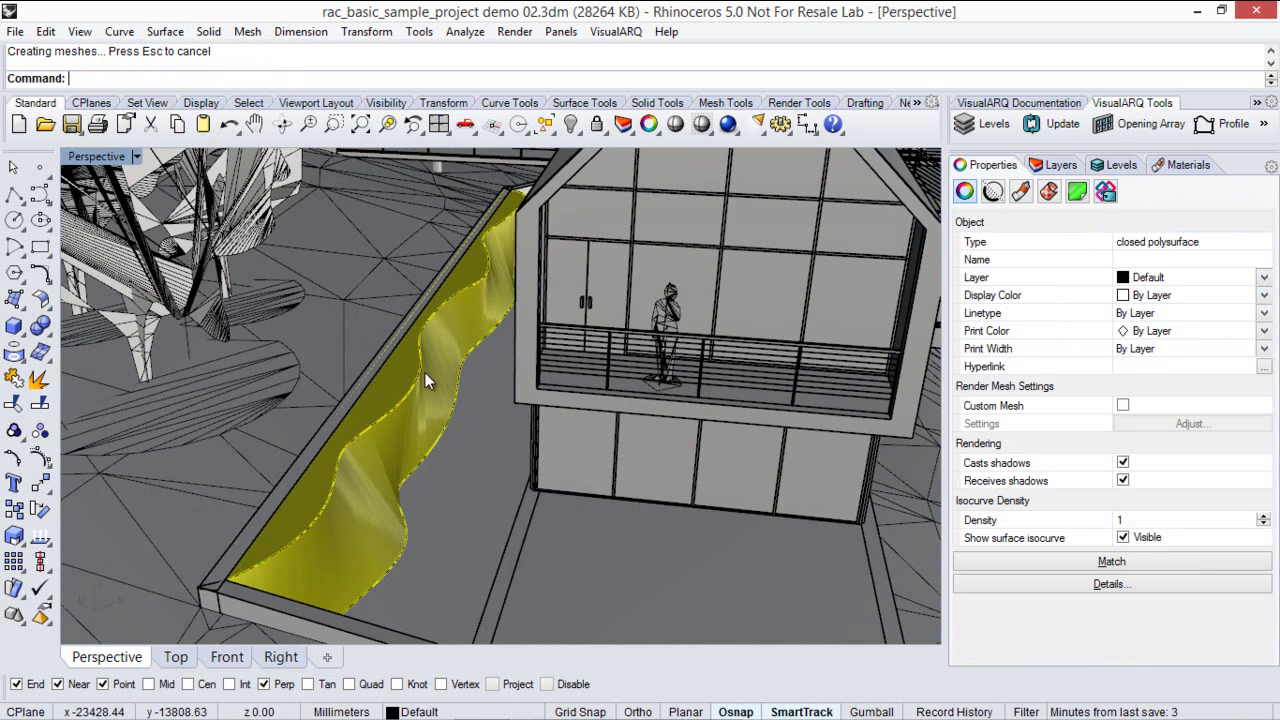
# Select the original straight courtyard wall behind the wavy solid to examine its object type and properties.
pyautogui.press('Escape')
pyautogui.scroll(3, 377, 428)
pyautogui.moveTo(377, 428); pyautogui.dragTo(396, 380, button='right')
pyautogui.click(337, 374)
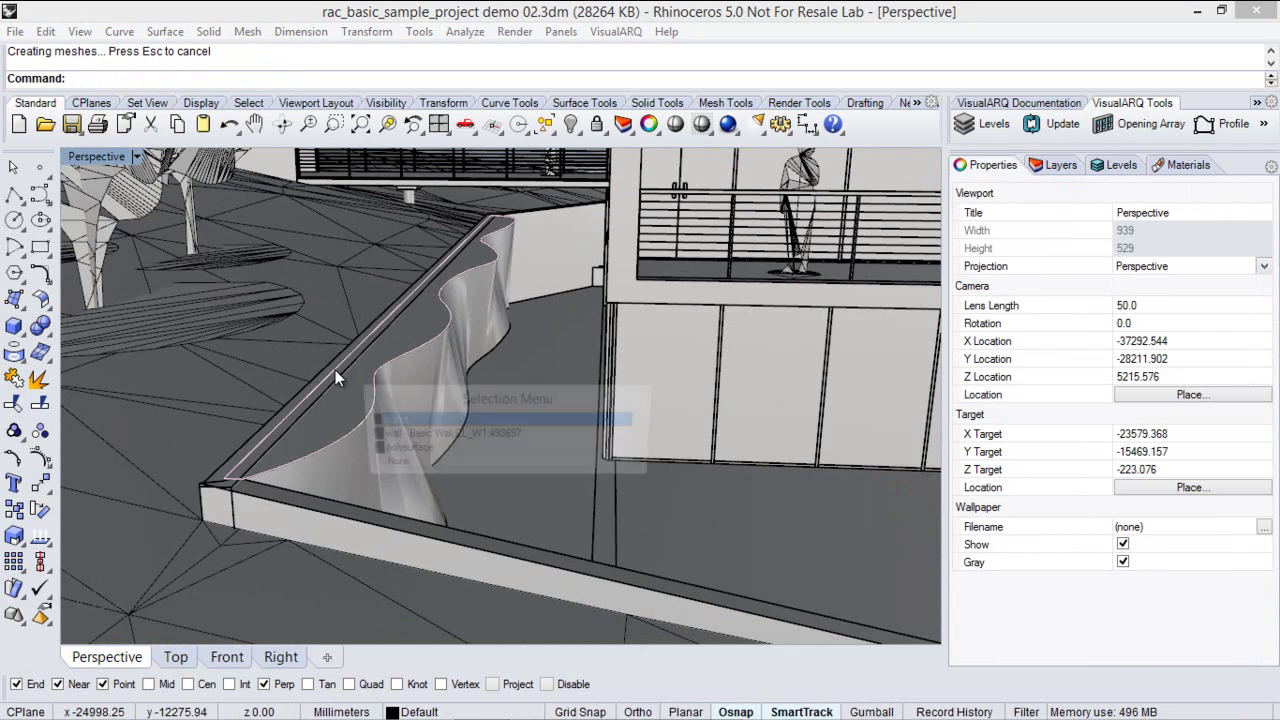
pyautogui.click(417, 440)
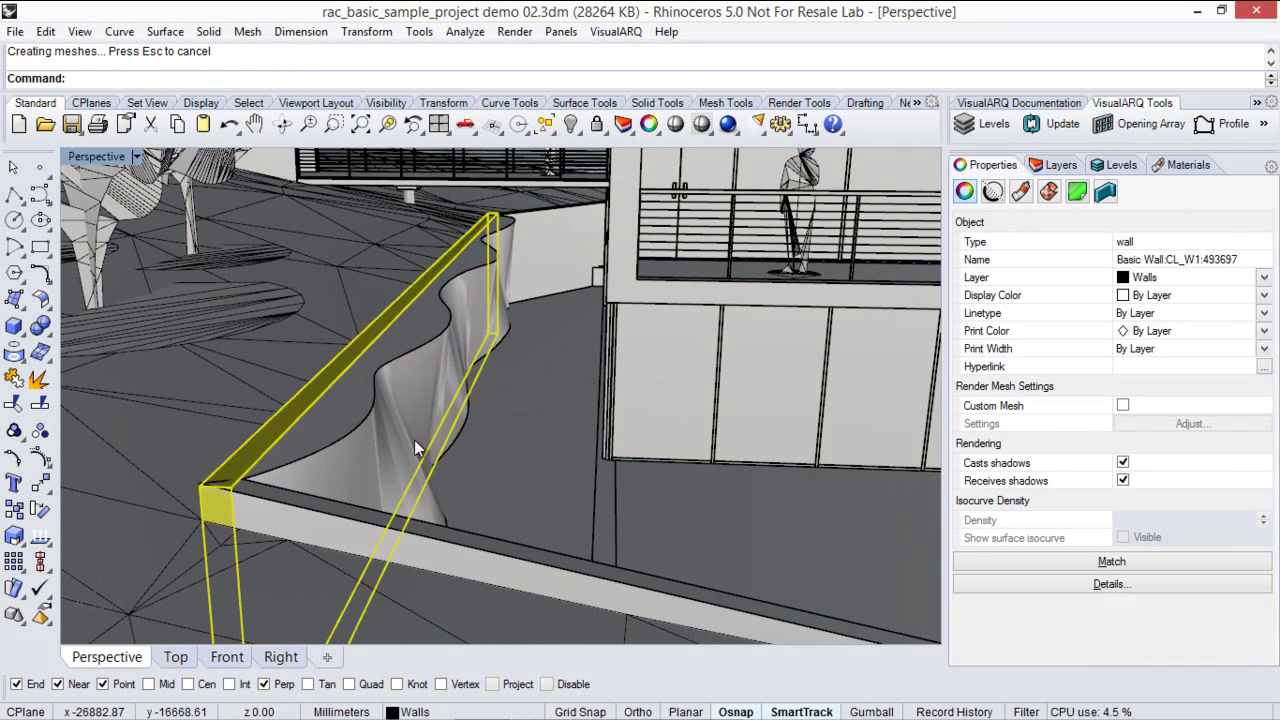
pyautogui.press('Escape')
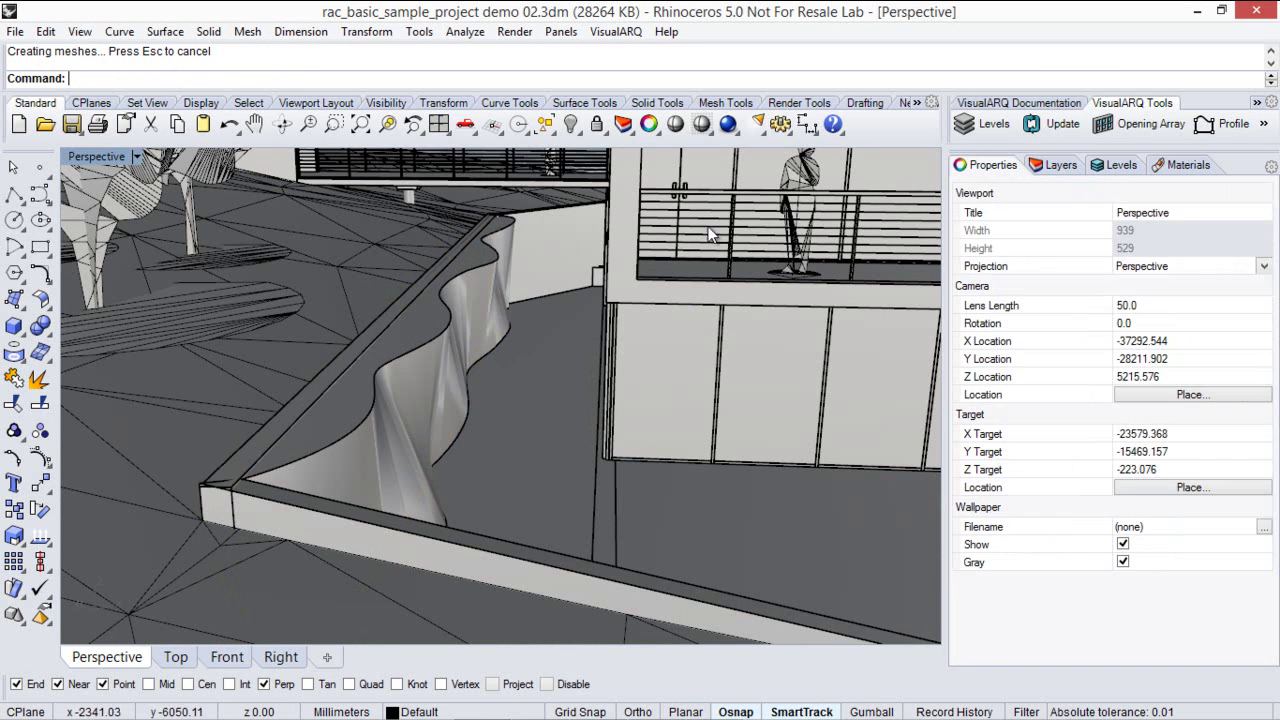
# Add the wavy solid to the straight courtyard wall with VisualARQ's Add Solids wall command.
pyautogui.click(993, 104)
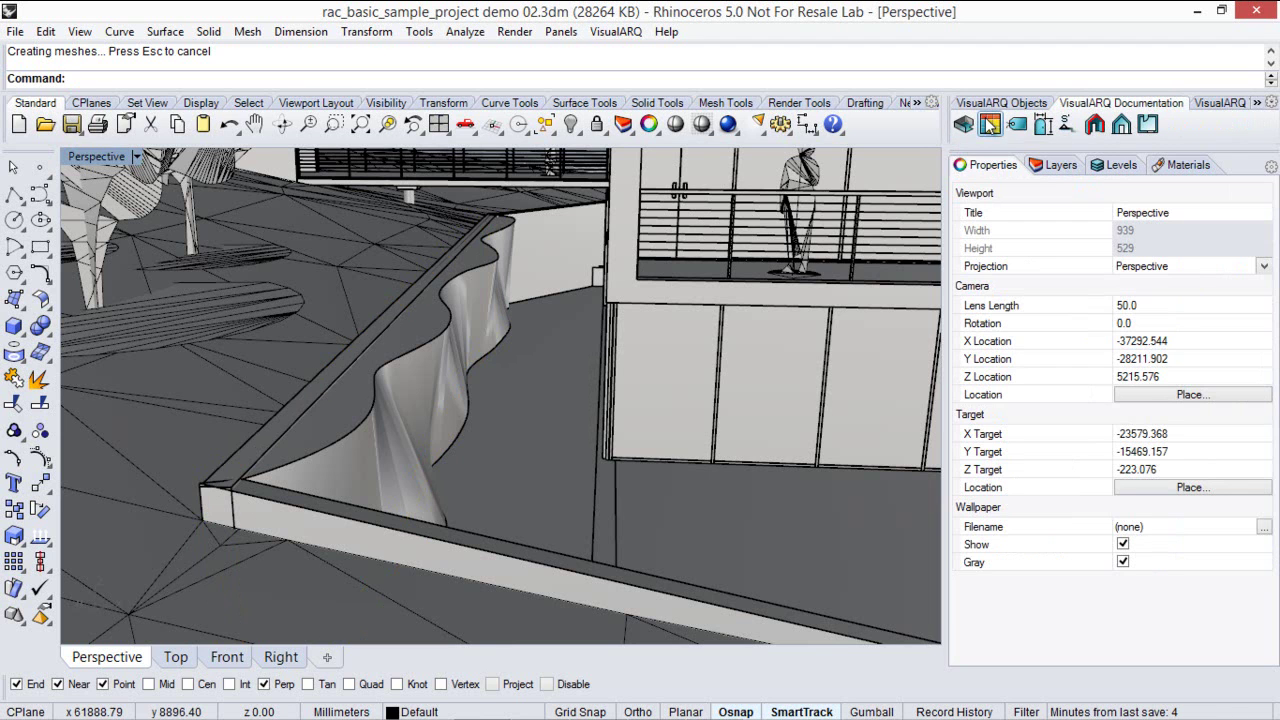
pyautogui.moveTo(940, 128); pyautogui.dragTo(870, 128)
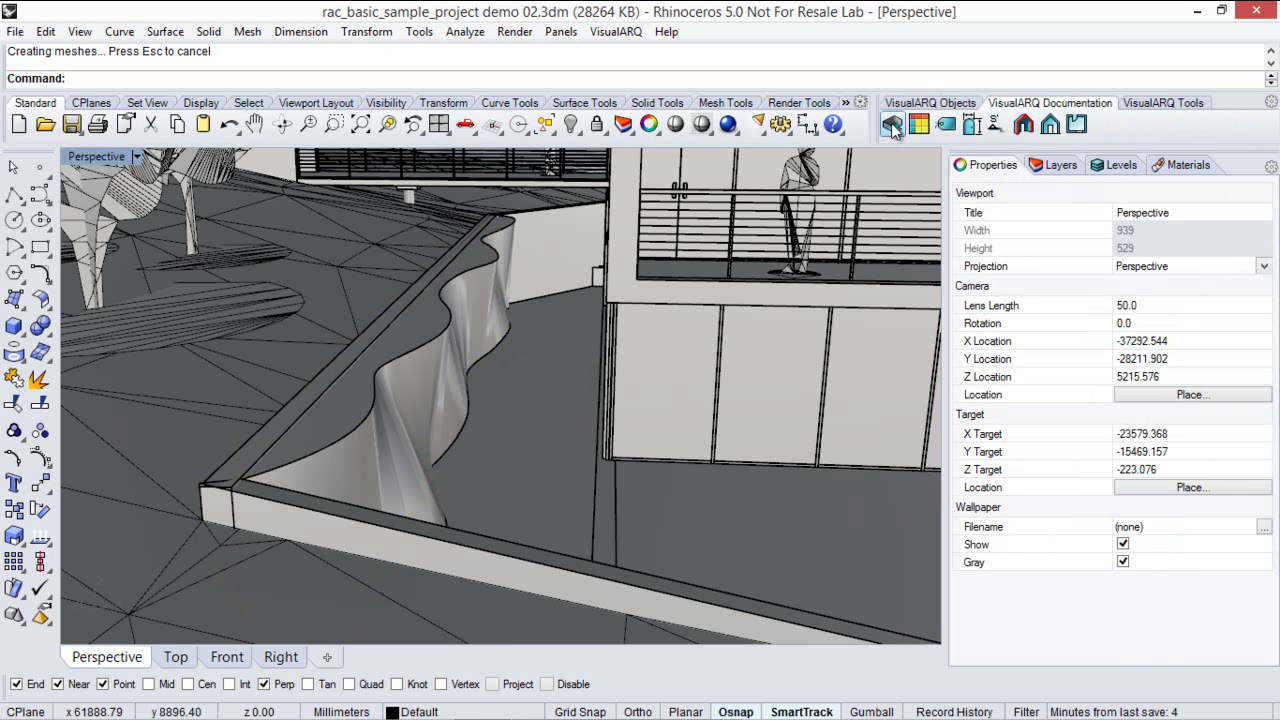
pyautogui.click(905, 104)
pyautogui.click(906, 136)
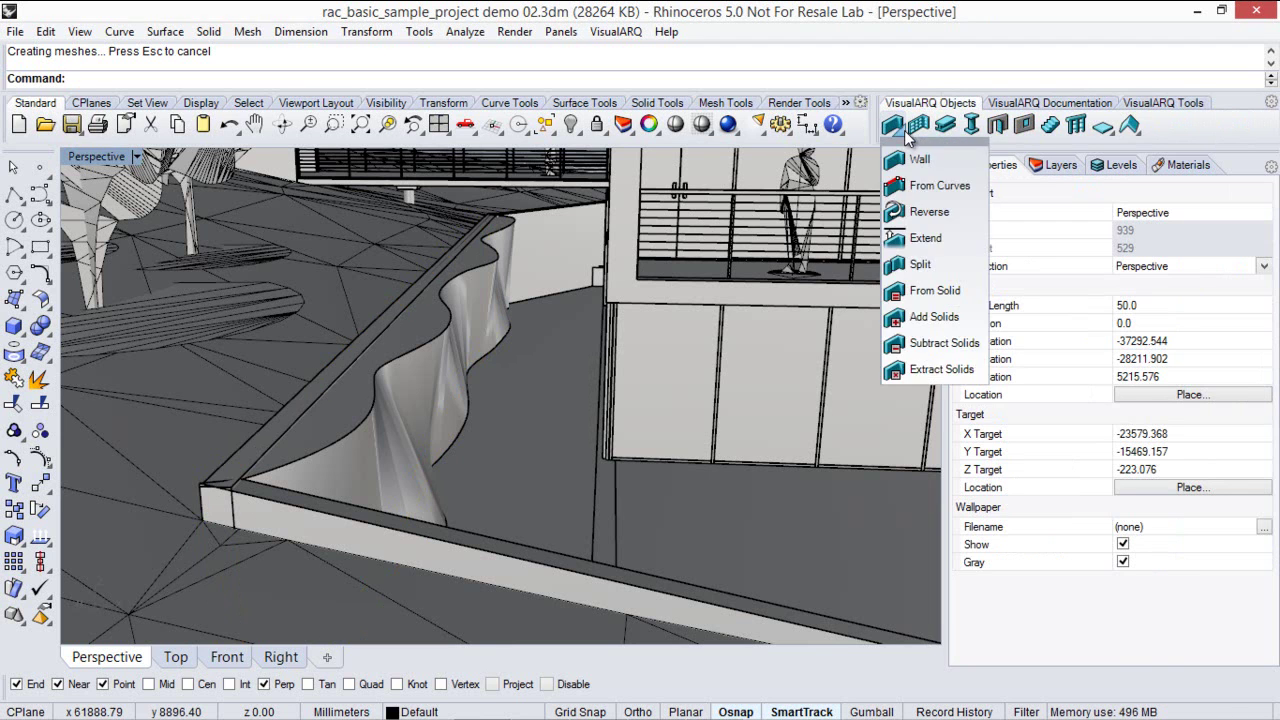
pyautogui.click(930, 316)
pyautogui.click(387, 323)
pyautogui.click(417, 346)
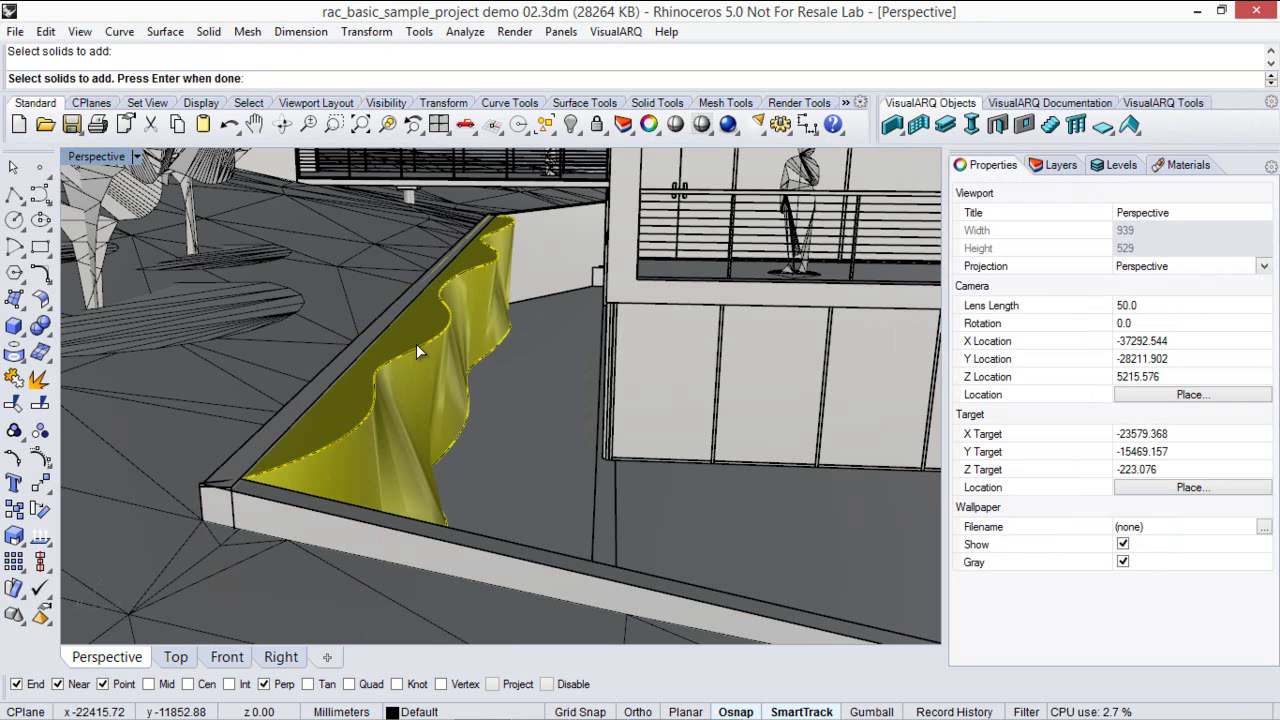
pyautogui.press('Return')
# Select the combined courtyard wall to examine its properties and its shape from different angles around the house.
pyautogui.click(440, 376)
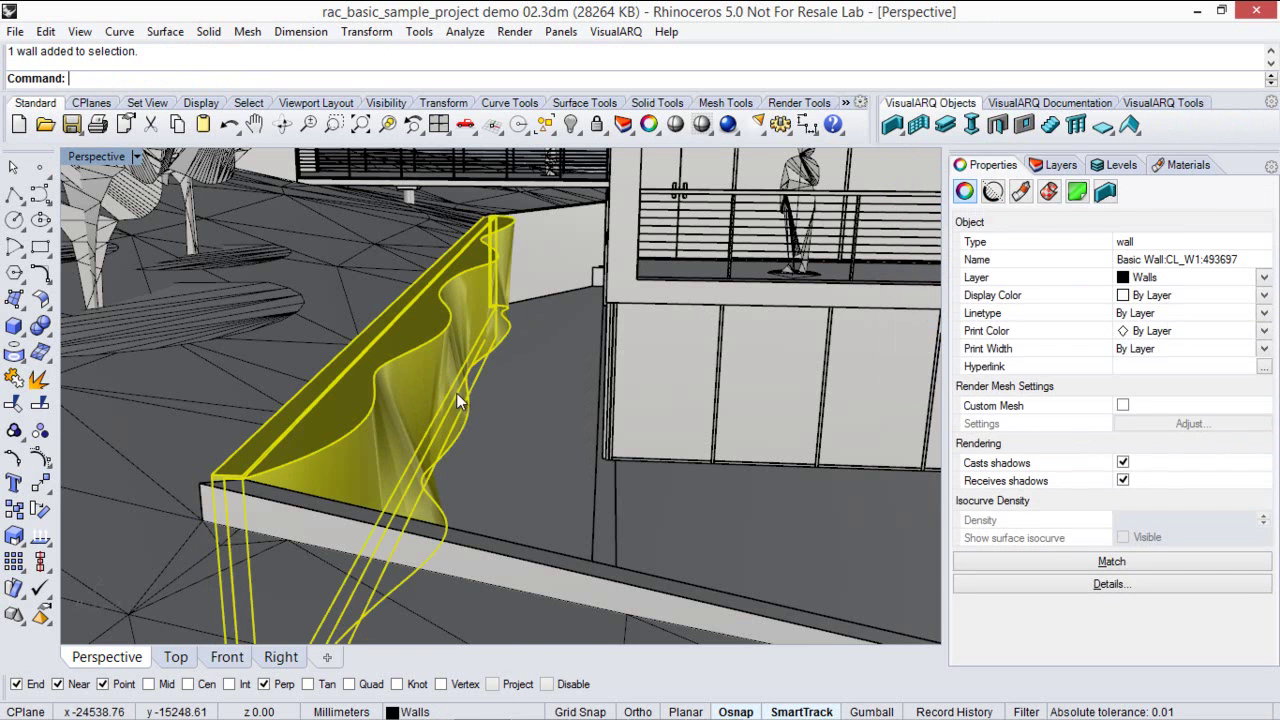
pyautogui.moveTo(484, 412); pyautogui.dragTo(461, 416, button='right')
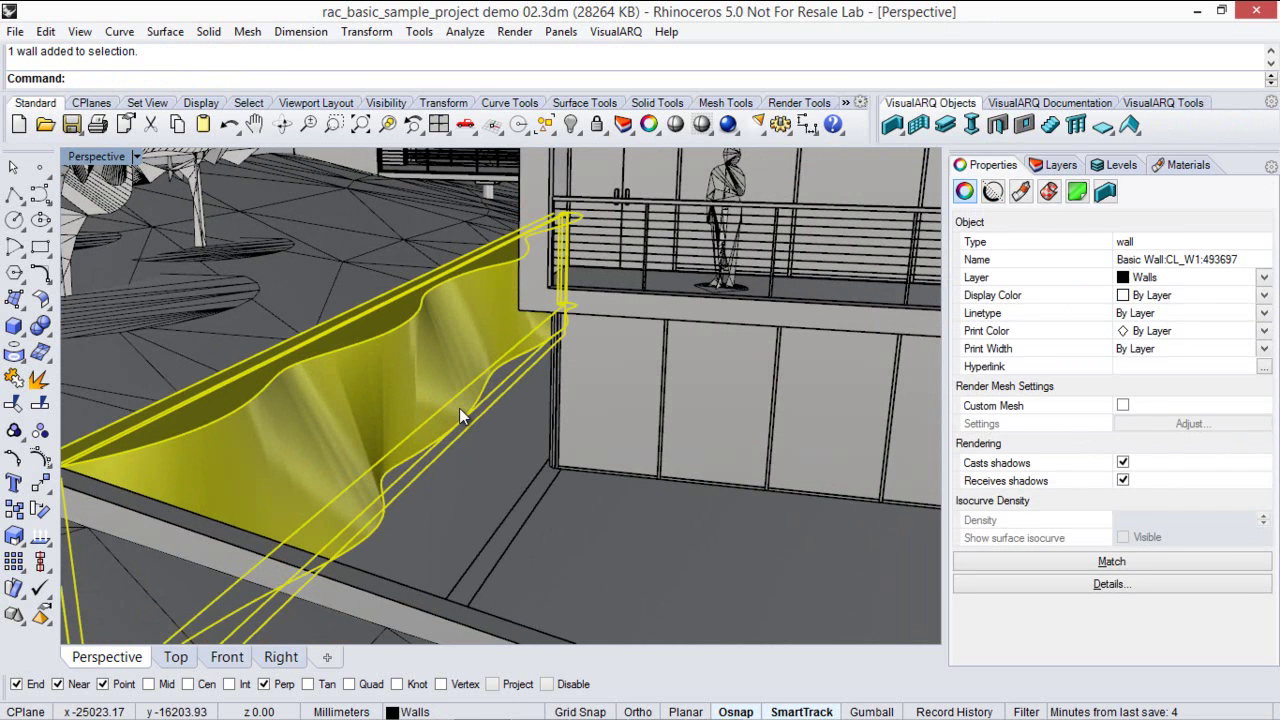
pyautogui.scroll(-5, 459, 408)
pyautogui.scroll(-2, 482, 381)
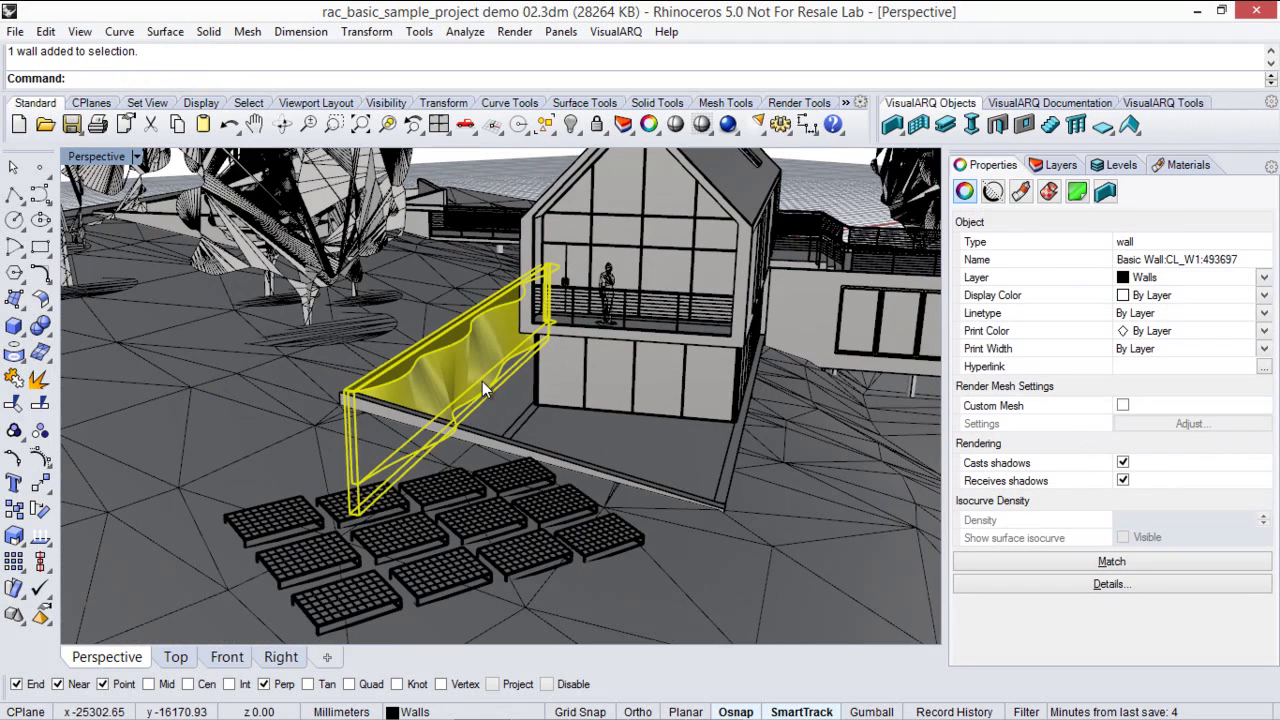
pyautogui.press('Escape')
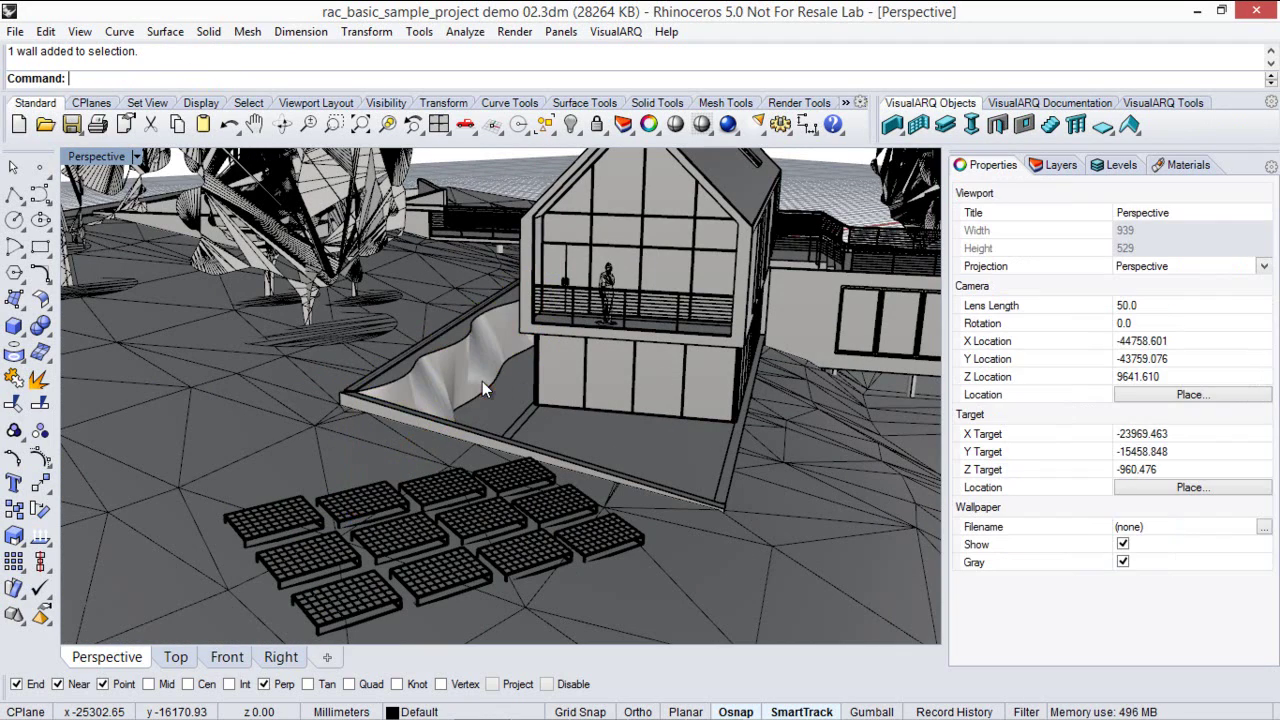
pyautogui.moveTo(494, 381); pyautogui.dragTo(408, 437, button='right')
pyautogui.scroll(-2, 408, 437)
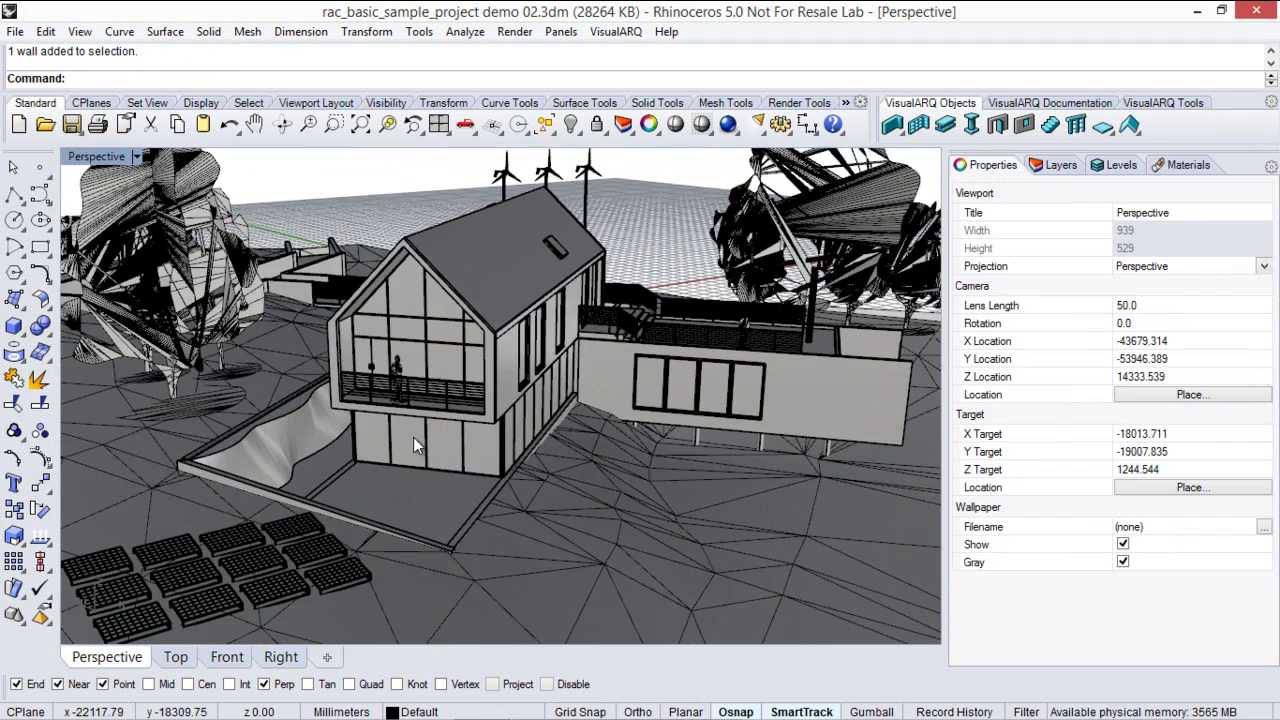
# Save the model as an IFC 2x3 Building Model named "rac_basic_sample_project demo FROM VA.ifc" in the IFC Import video folder.
pyautogui.click(15, 31)
pyautogui.click(53, 183)
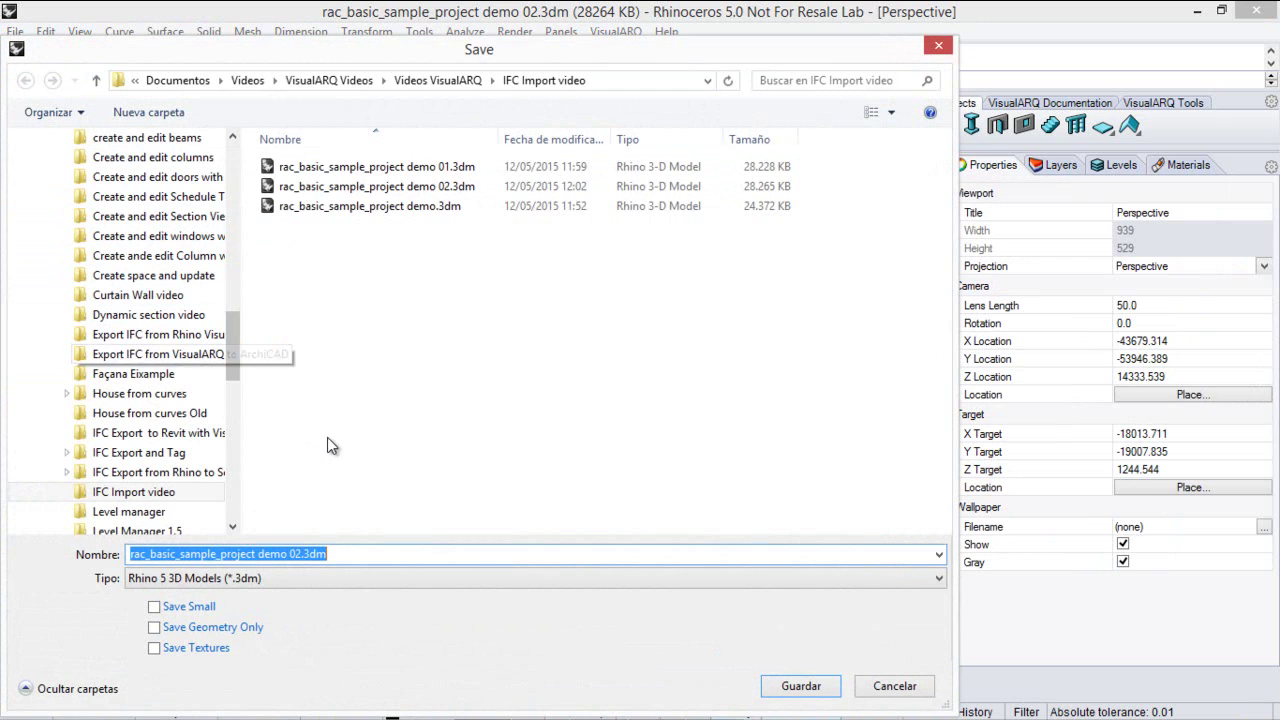
pyautogui.click(456, 578)
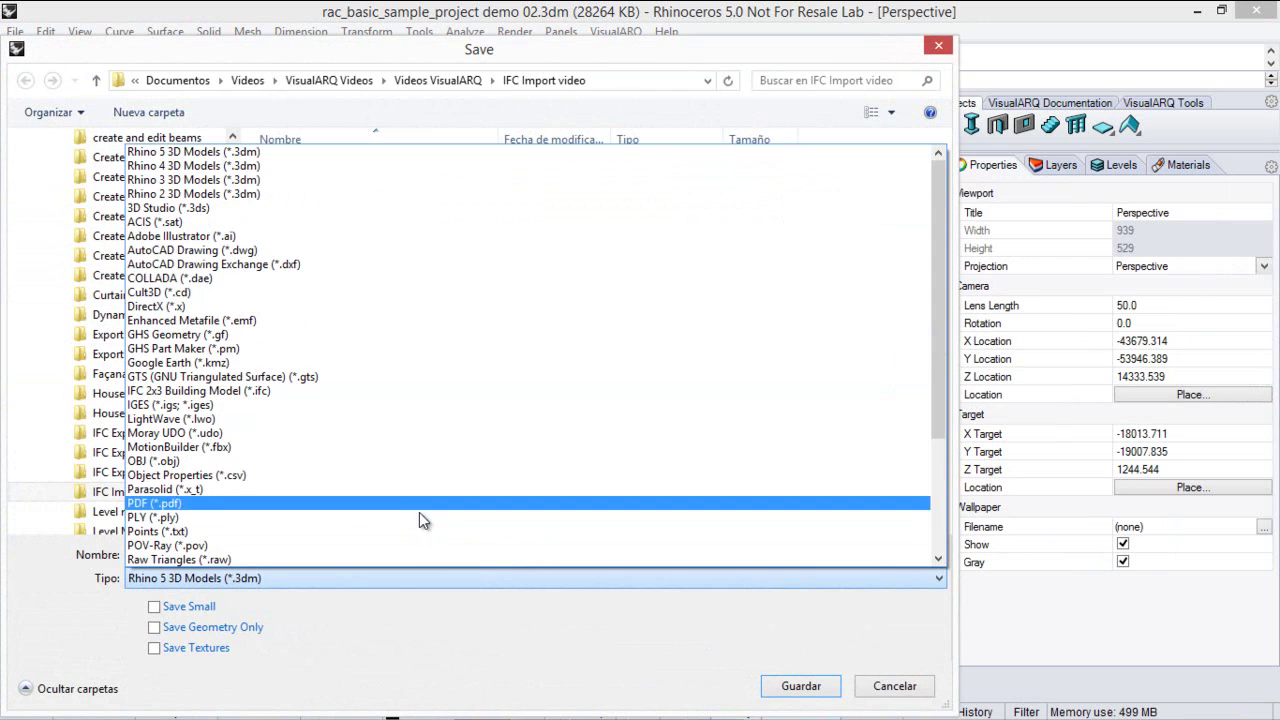
pyautogui.click(307, 391)
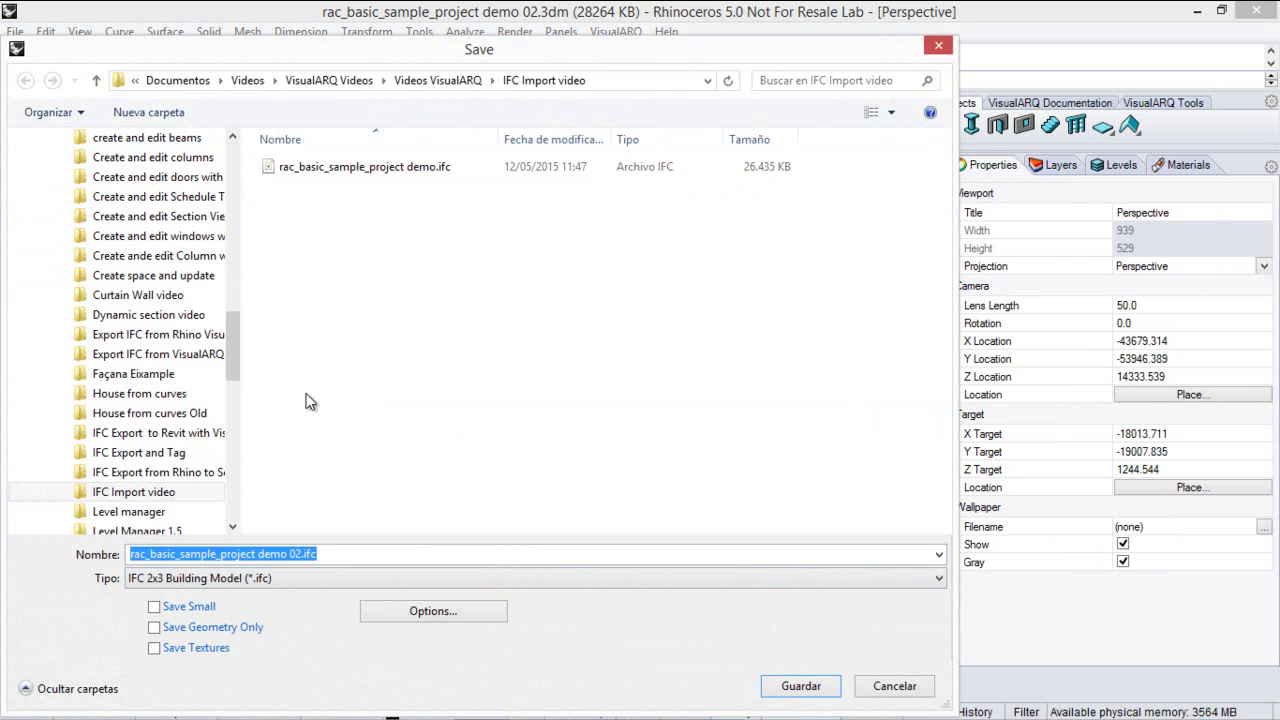
pyautogui.click(298, 553)
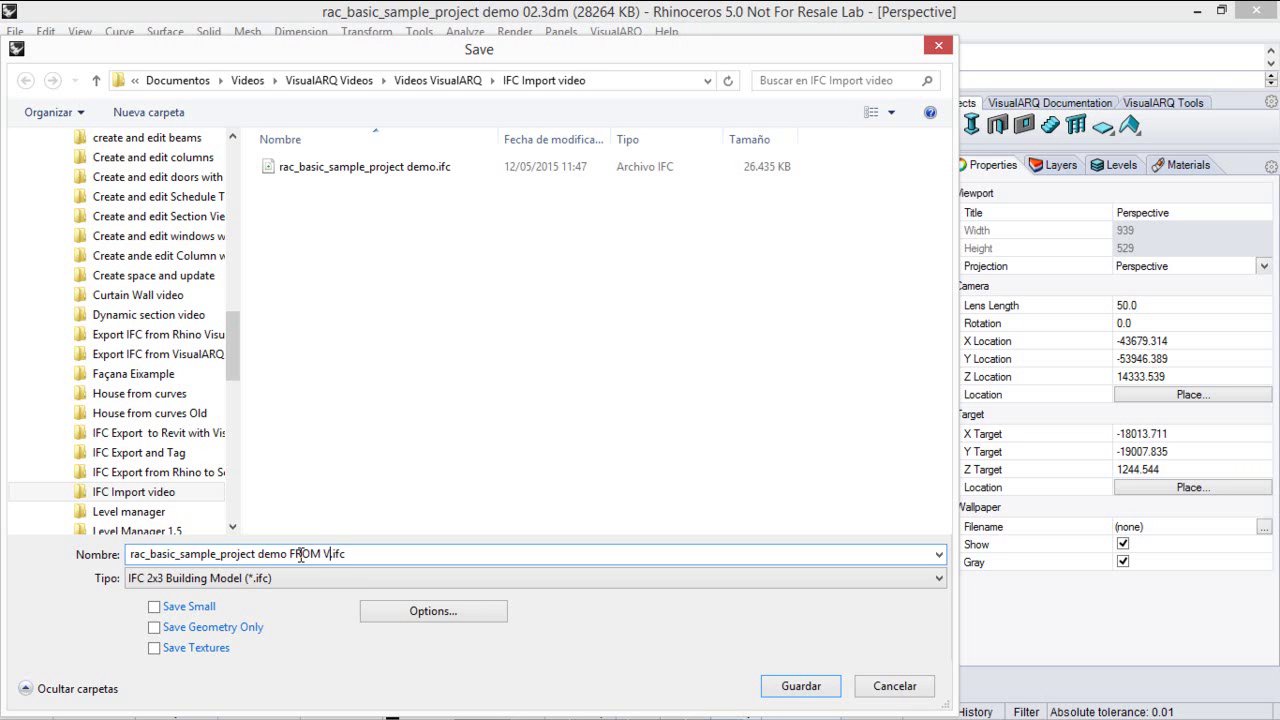
pyautogui.write('A')
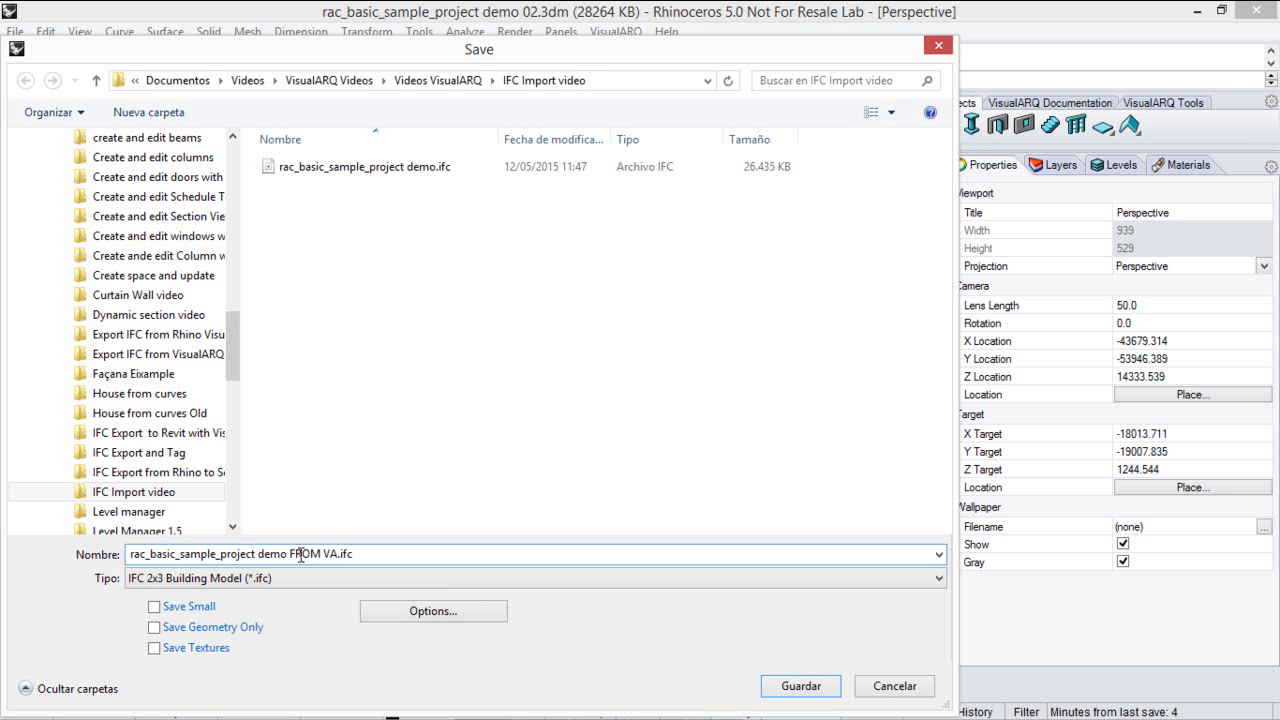
pyautogui.click(805, 684)
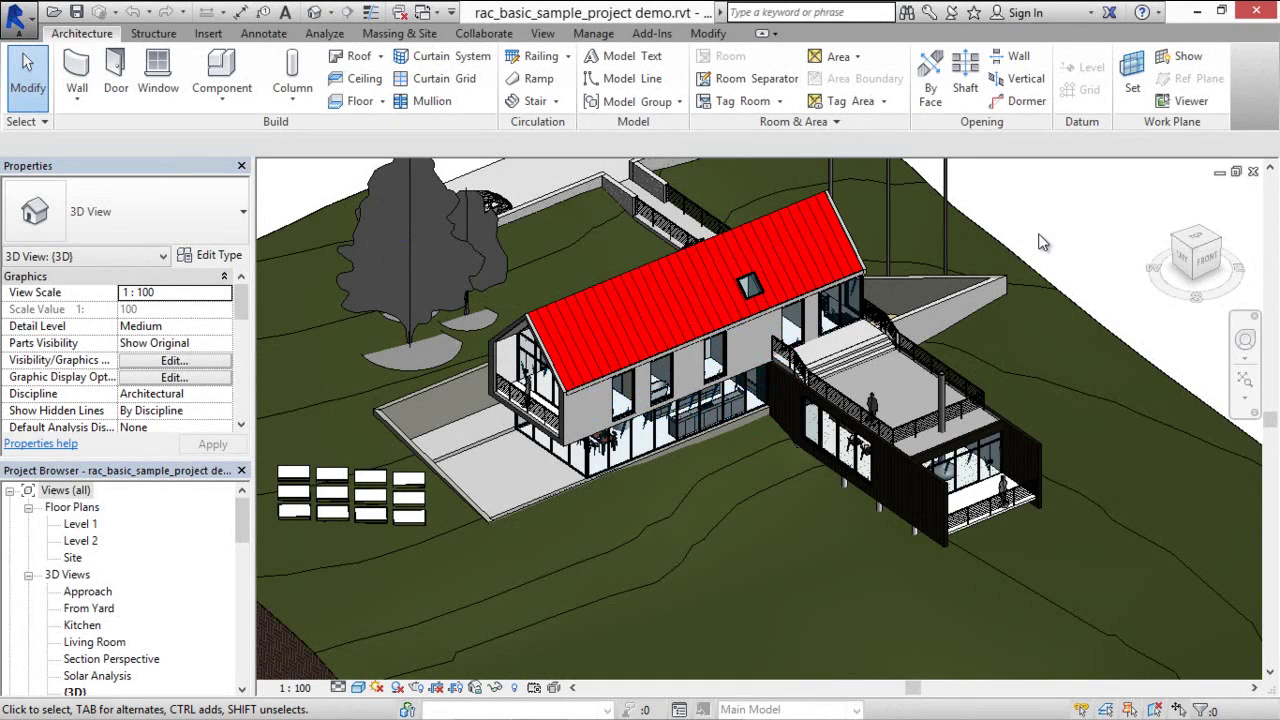
# Open the IFC file "rac_basic_sample_project demo FROM VA.ifc" from the IFC Import video folder and accept the import warnings.
pyautogui.click(33, 20)
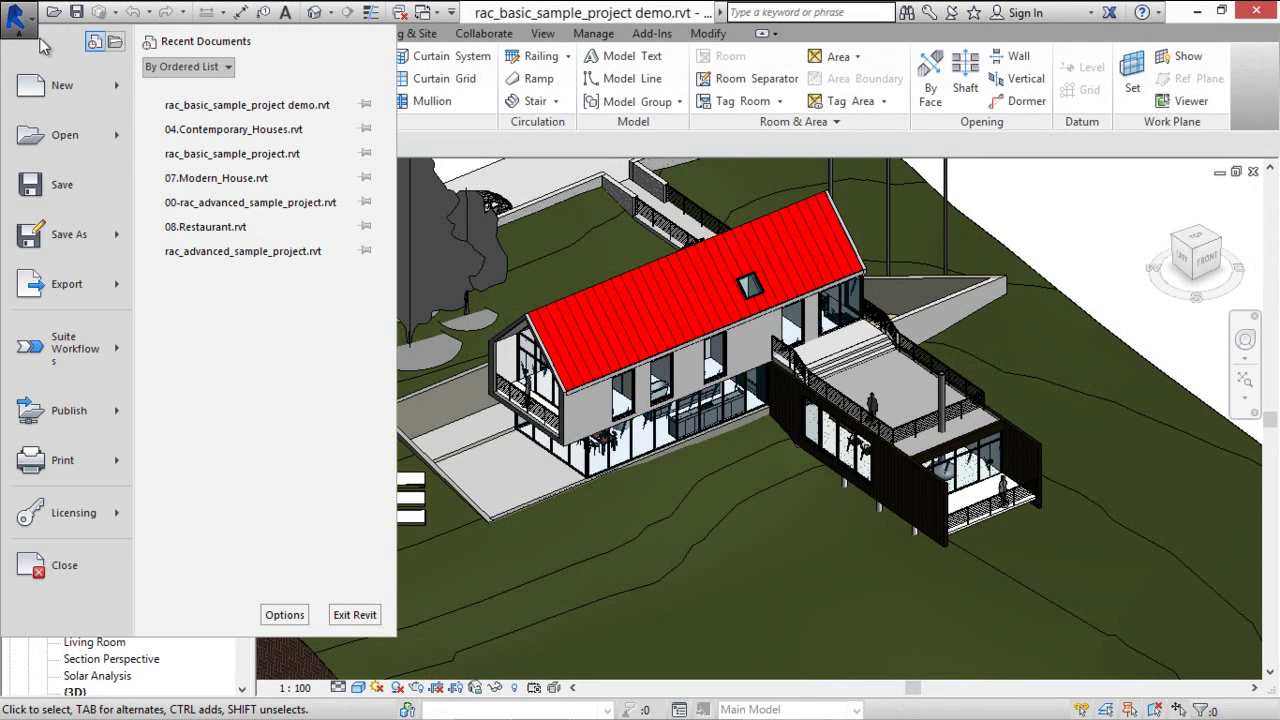
pyautogui.moveTo(118, 148)
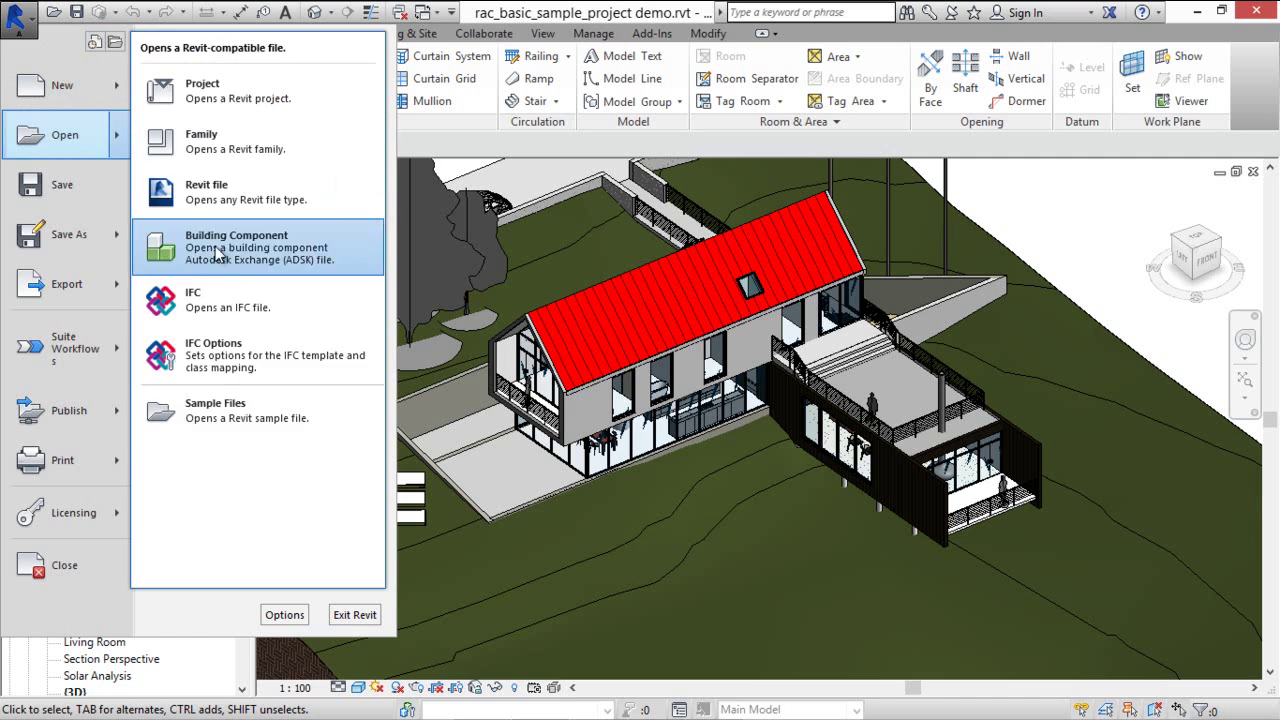
pyautogui.click(221, 296)
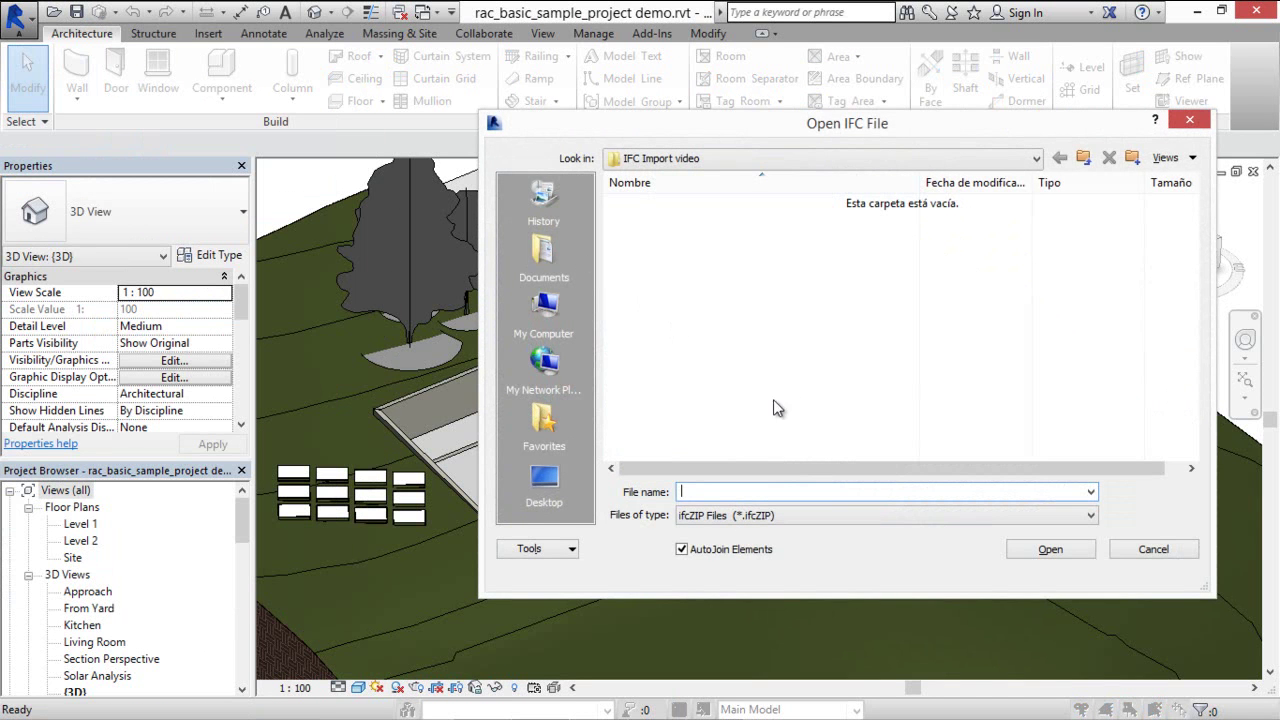
pyautogui.click(906, 515)
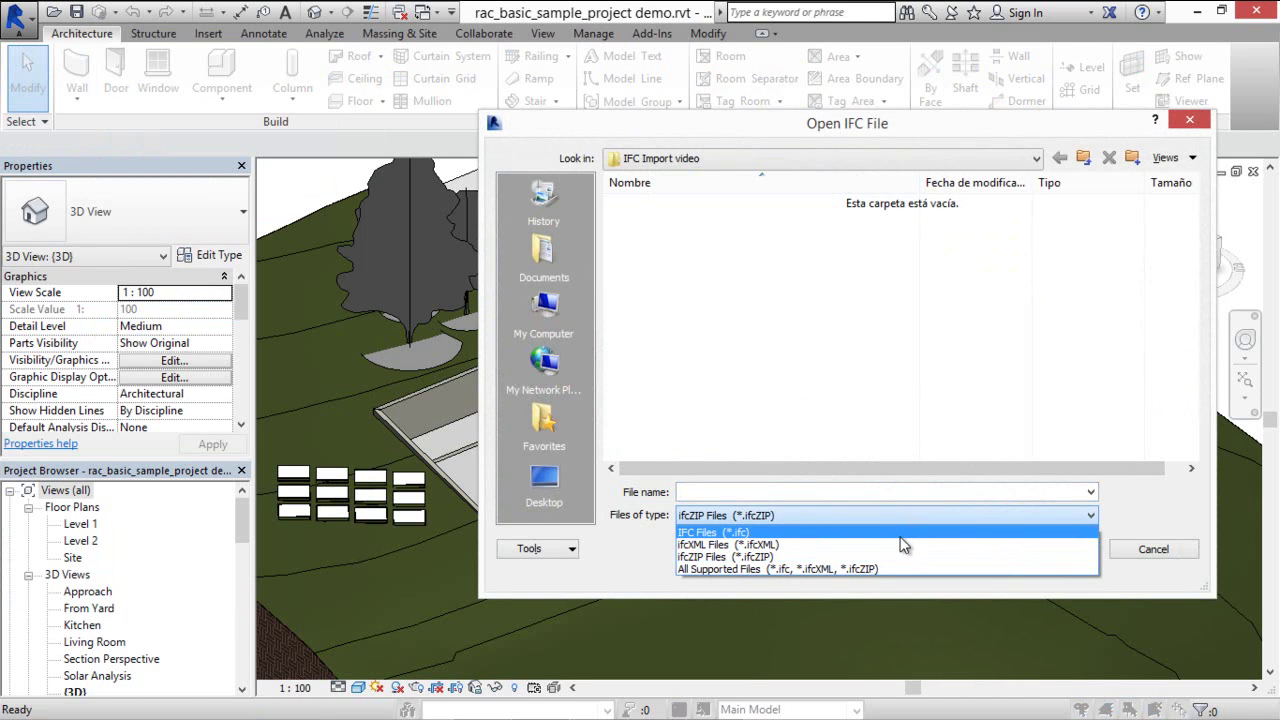
pyautogui.click(901, 534)
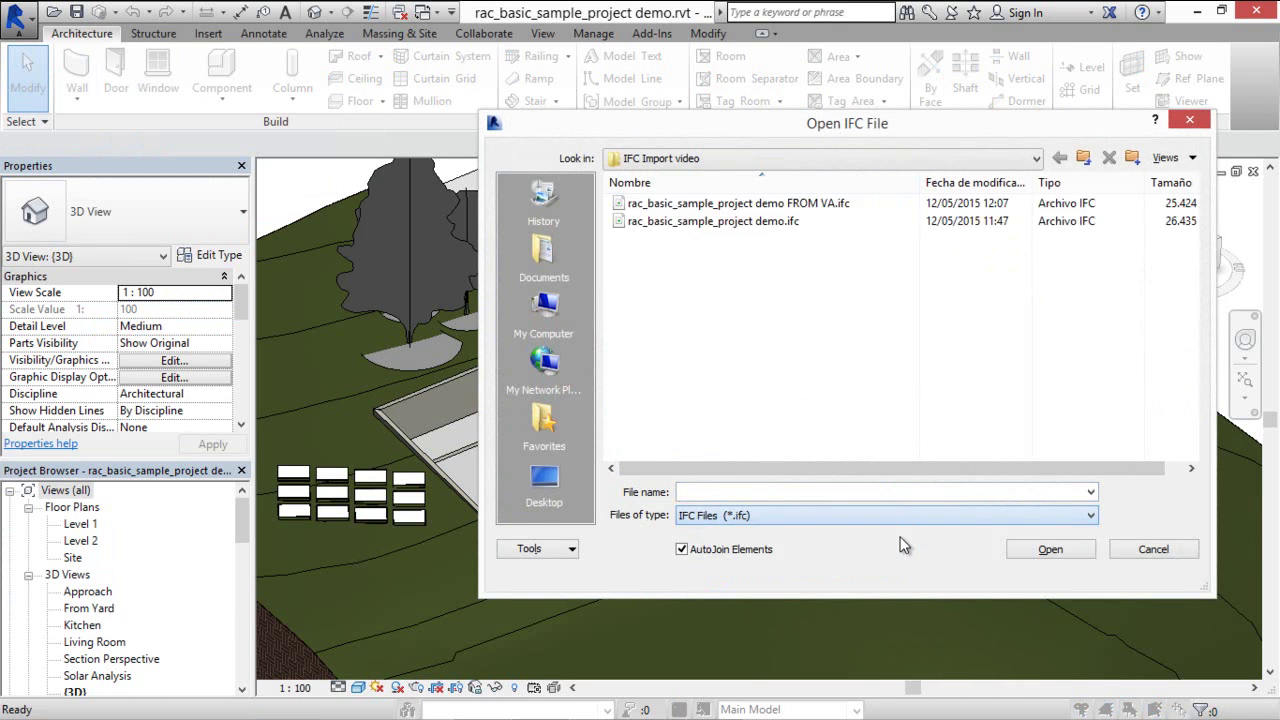
pyautogui.click(808, 203)
pyautogui.click(1047, 548)
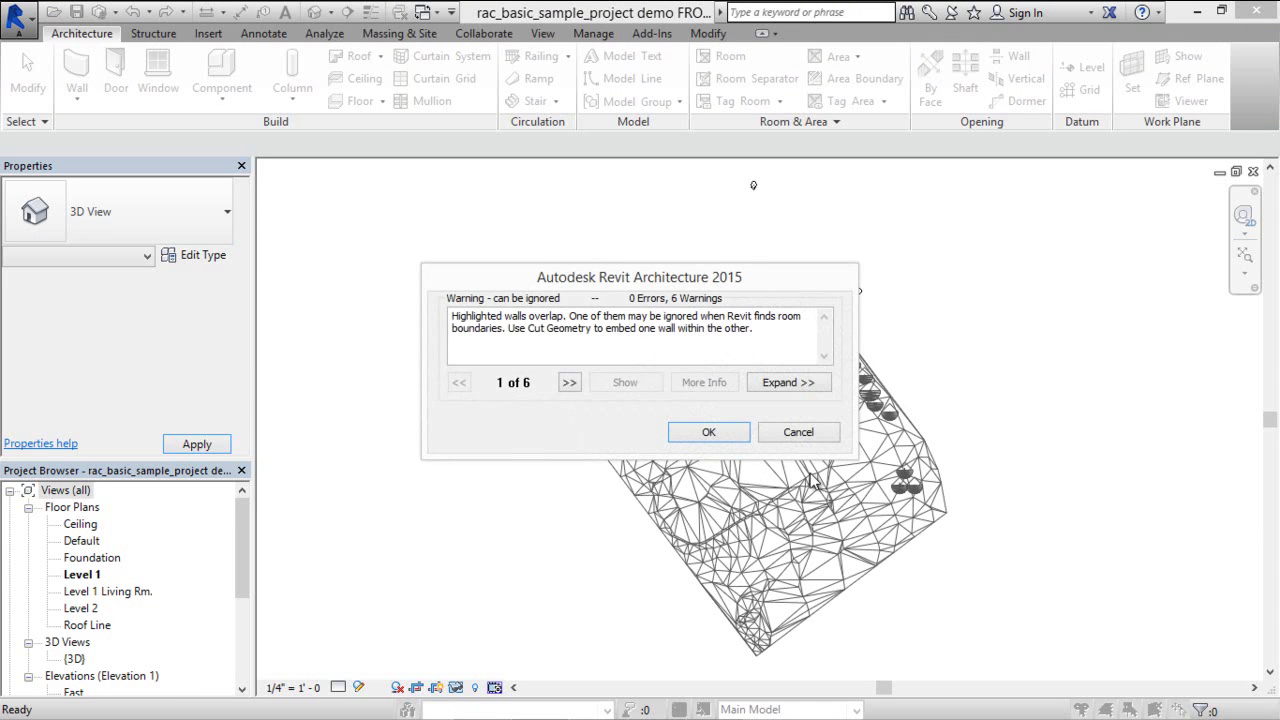
pyautogui.click(714, 434)
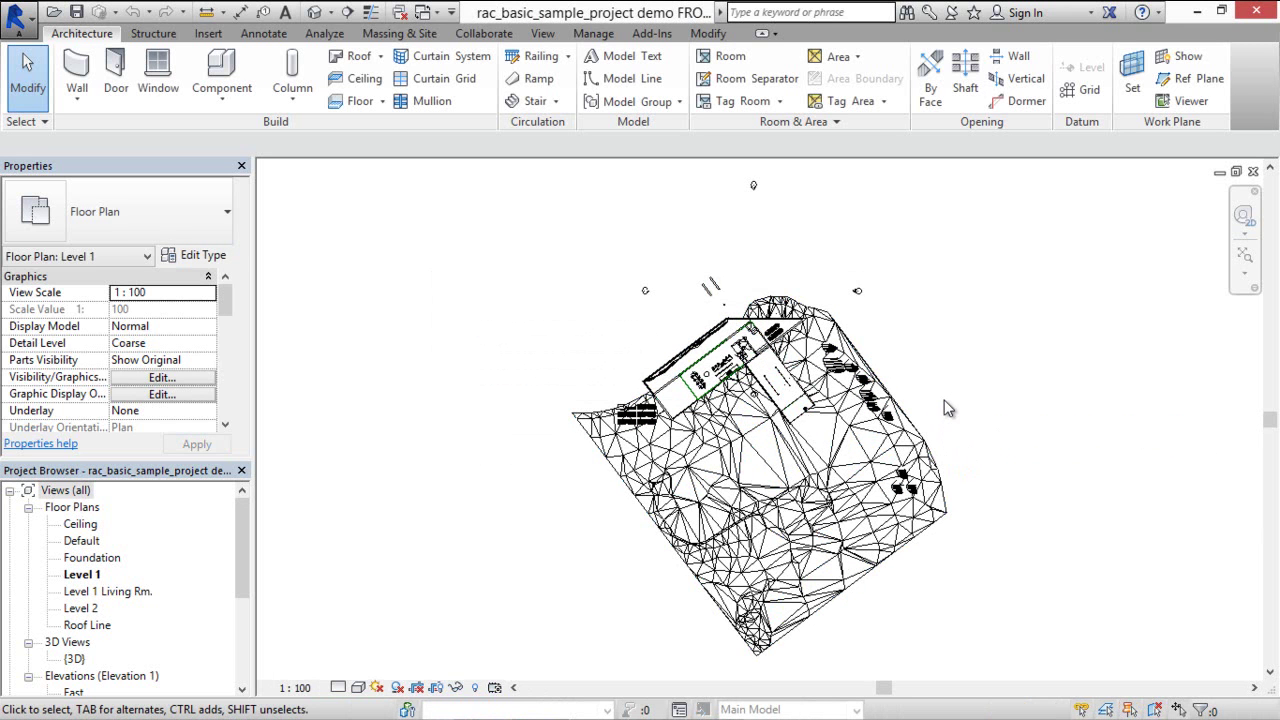
# Open the default 3D view and select the wavy courtyard wall beside the house to examine its category and properties.
pyautogui.scroll(3, 894, 324)
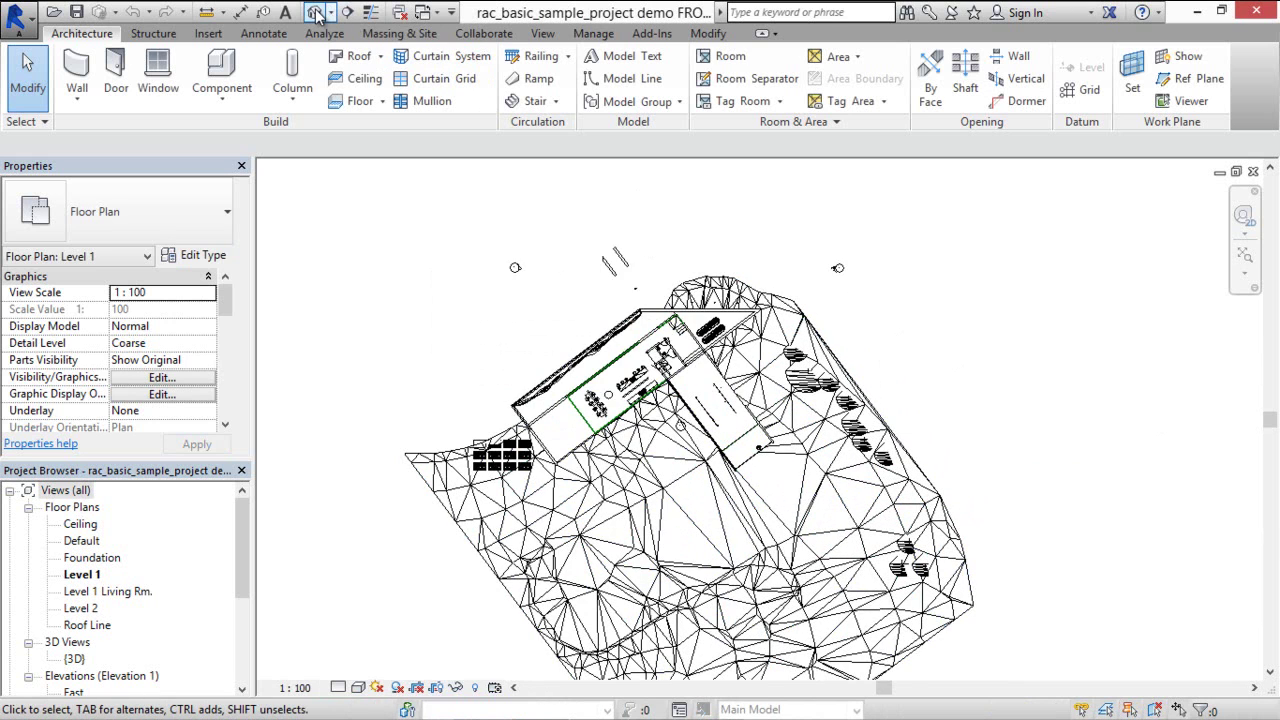
pyautogui.click(315, 13)
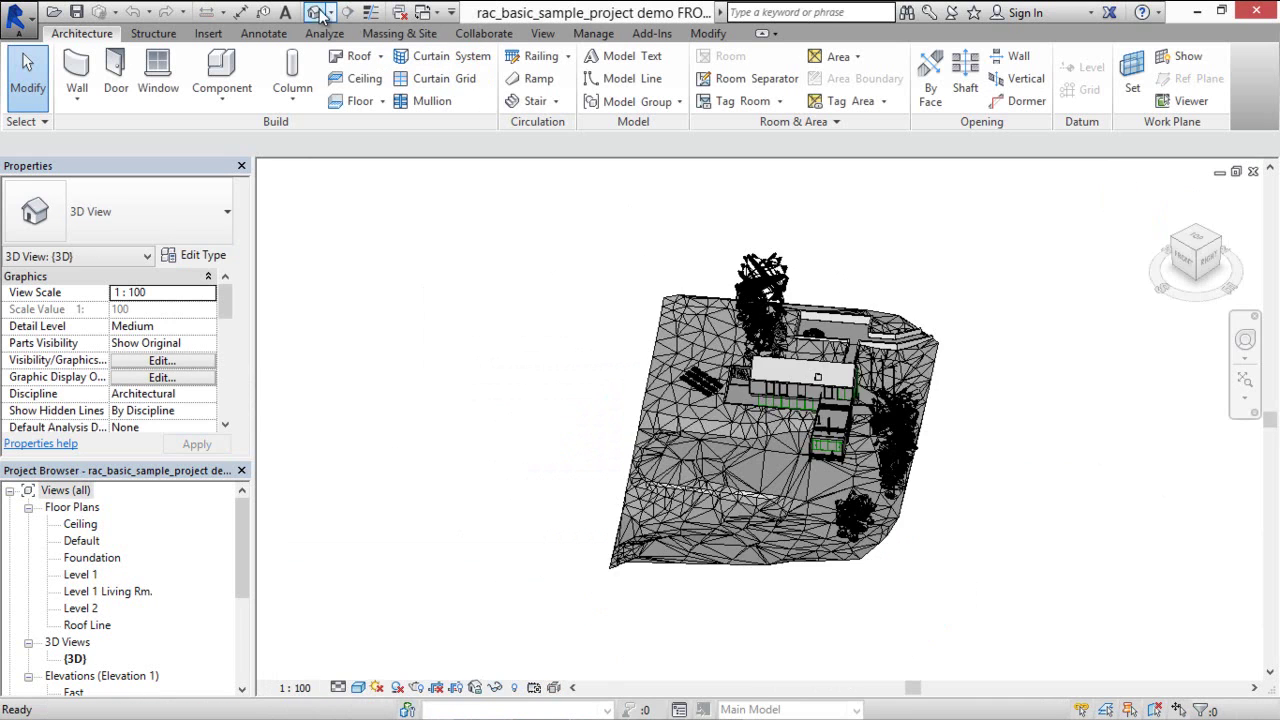
pyautogui.scroll(3, 750, 407)
pyautogui.scroll(-5, 750, 407)
pyautogui.keyDown('shift'); pyautogui.moveTo(750, 407); pyautogui.dragTo(930, 340, button='middle'); pyautogui.keyUp('shift')
pyautogui.scroll(6, 567, 401)
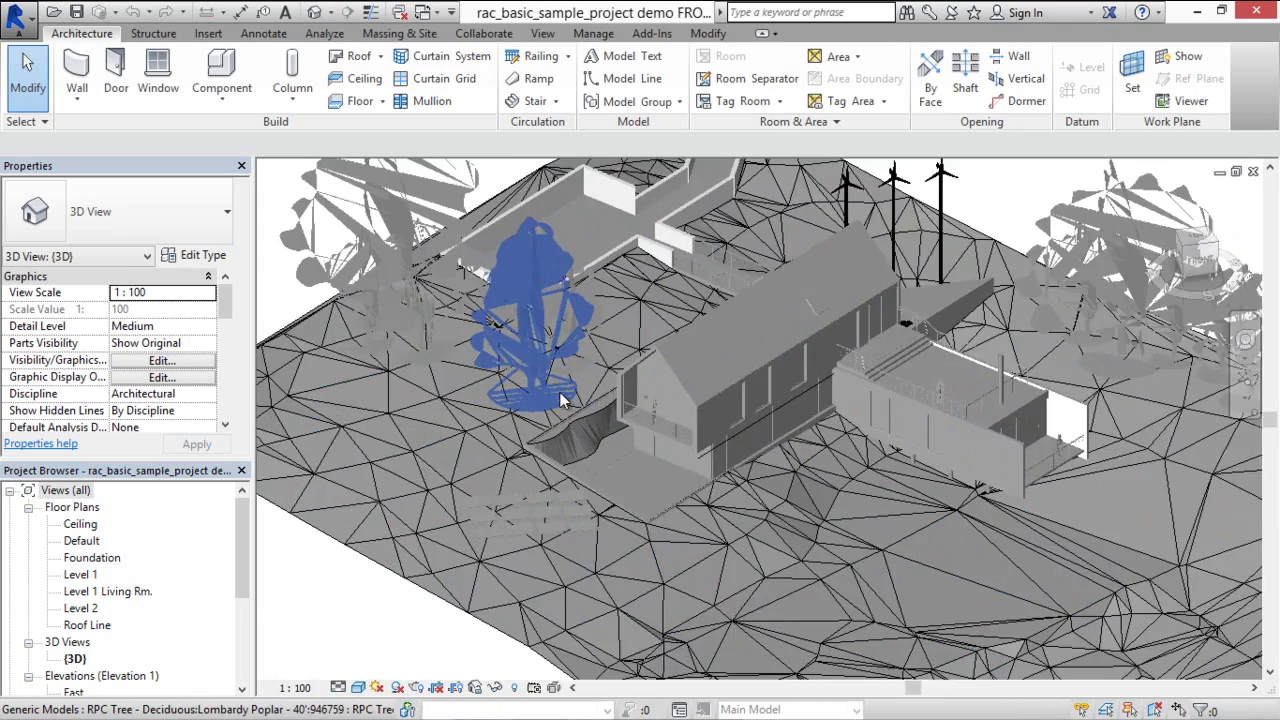
pyautogui.keyDown('shift'); pyautogui.moveTo(702, 454); pyautogui.dragTo(691, 432, button='middle'); pyautogui.keyUp('shift')
pyautogui.scroll(-3, 688, 435)
pyautogui.click(590, 540)
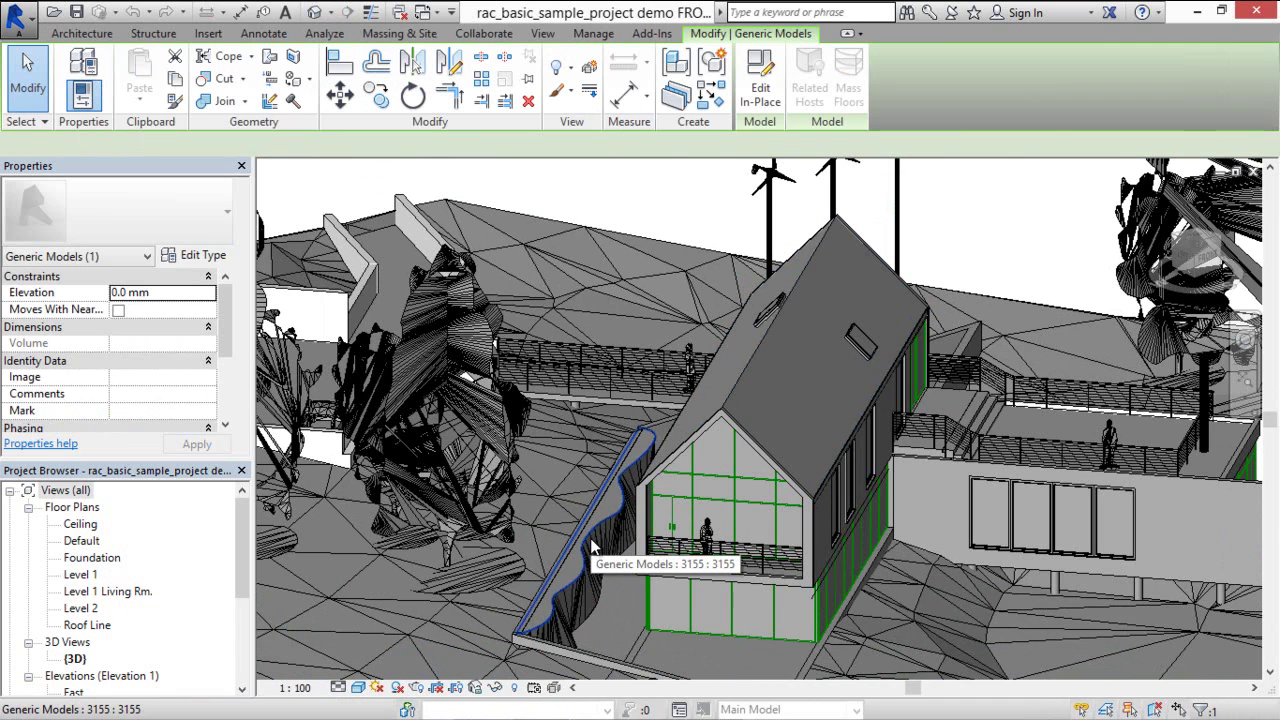
pyautogui.click(587, 600)
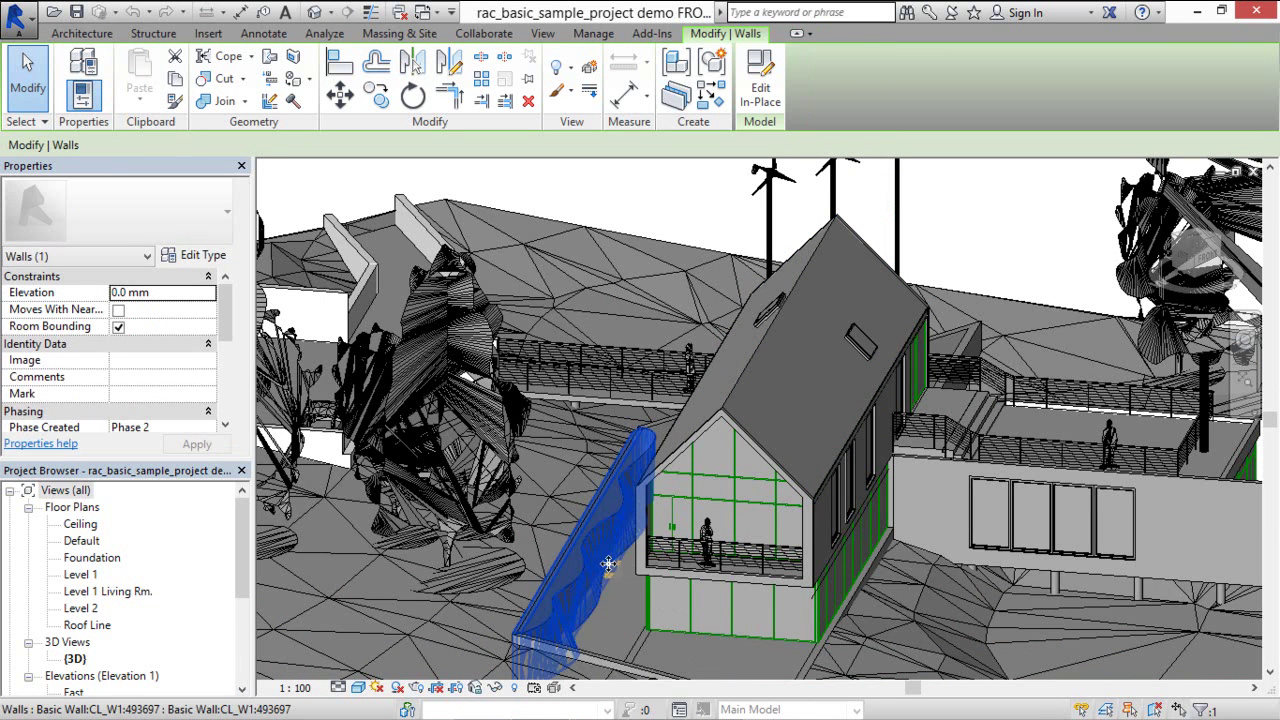
pyautogui.click(604, 562)
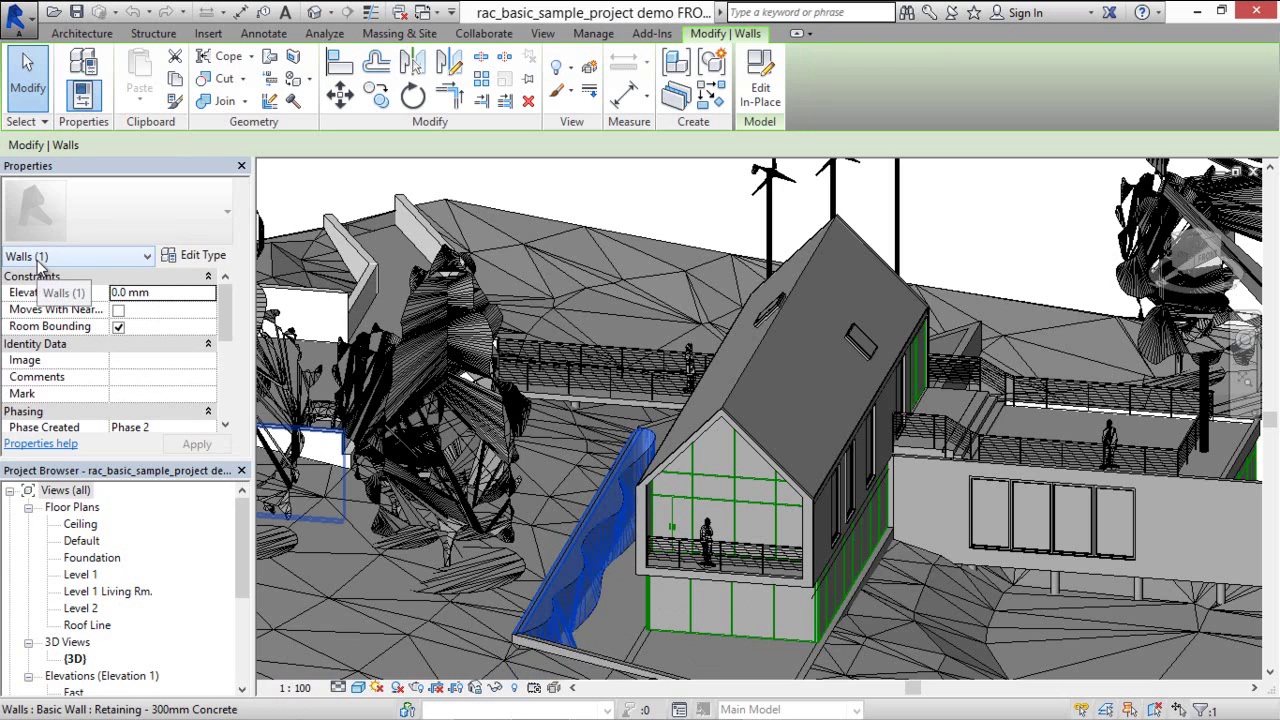